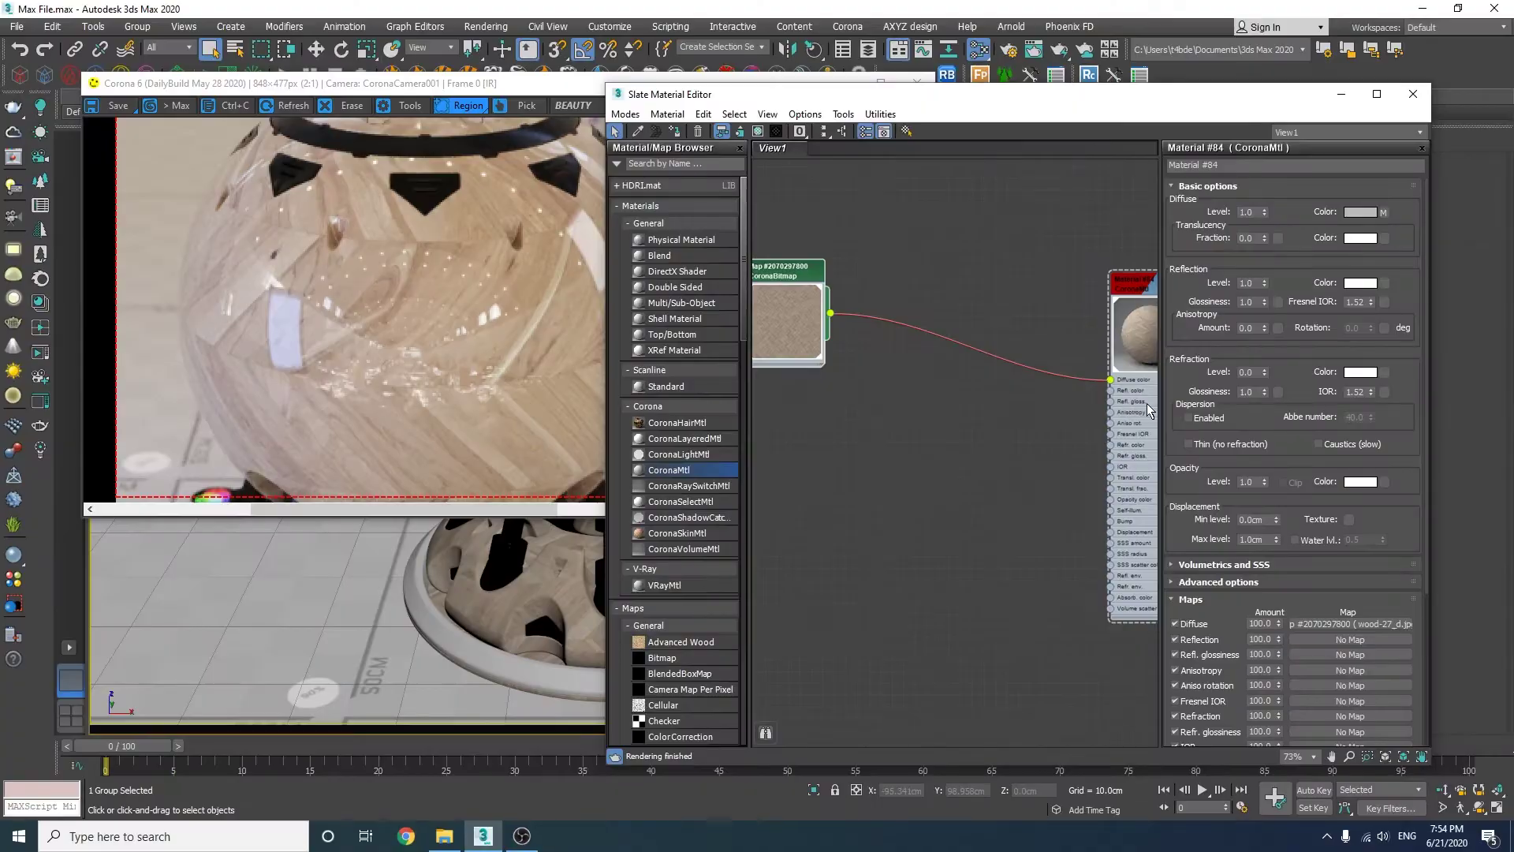
- Add a ColorCorrection map to the material graph, feed it from the wood bitmap, and open its parameters
scroll(669, 565, "down", 3)
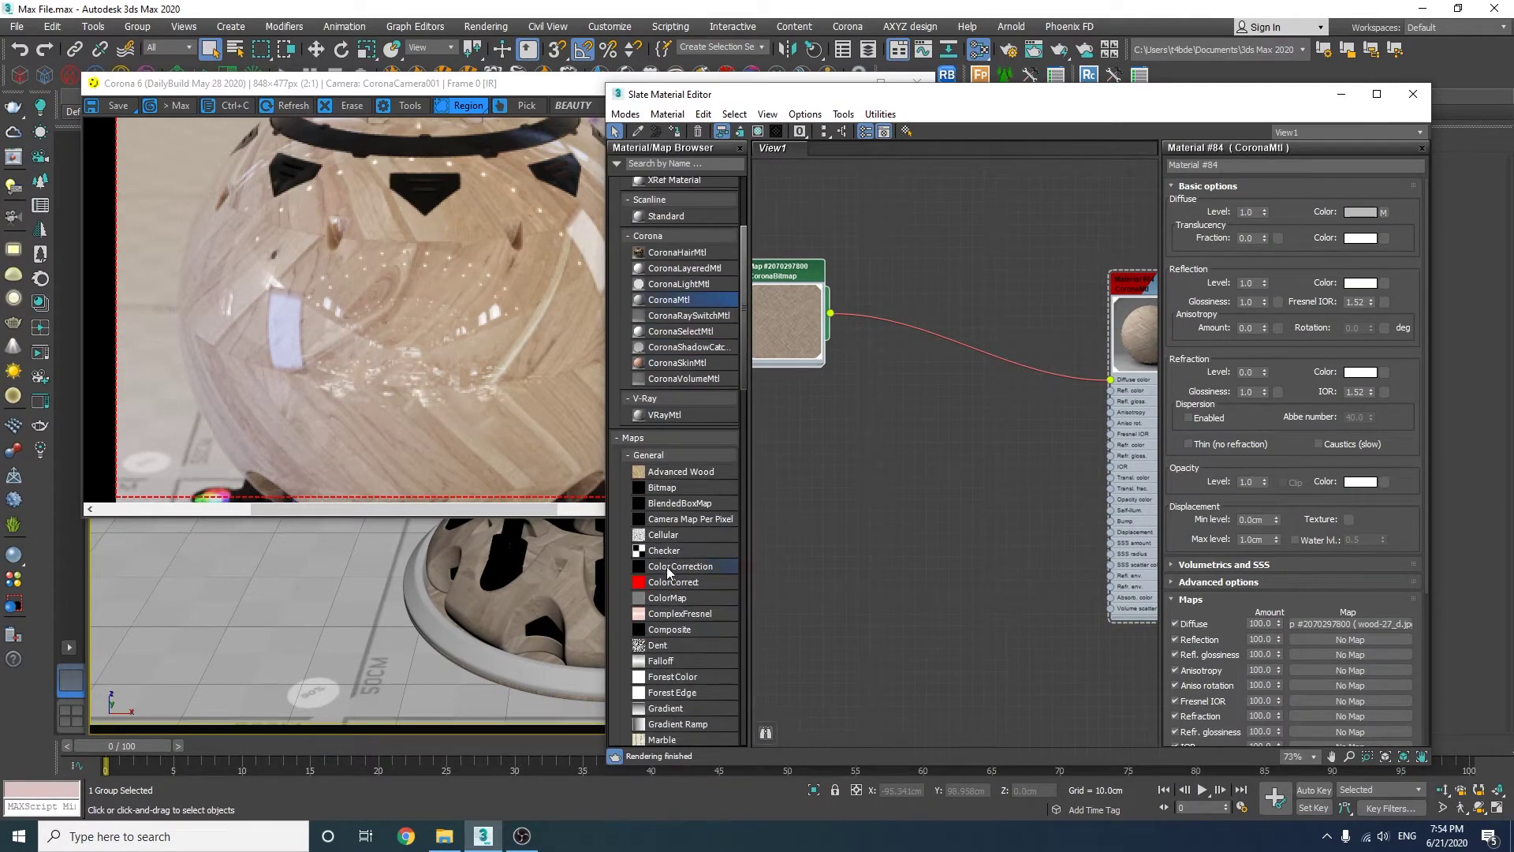
left_click_drag(680, 565, 860, 385)
left_click_drag(830, 313, 845, 404)
double_click(860, 389)
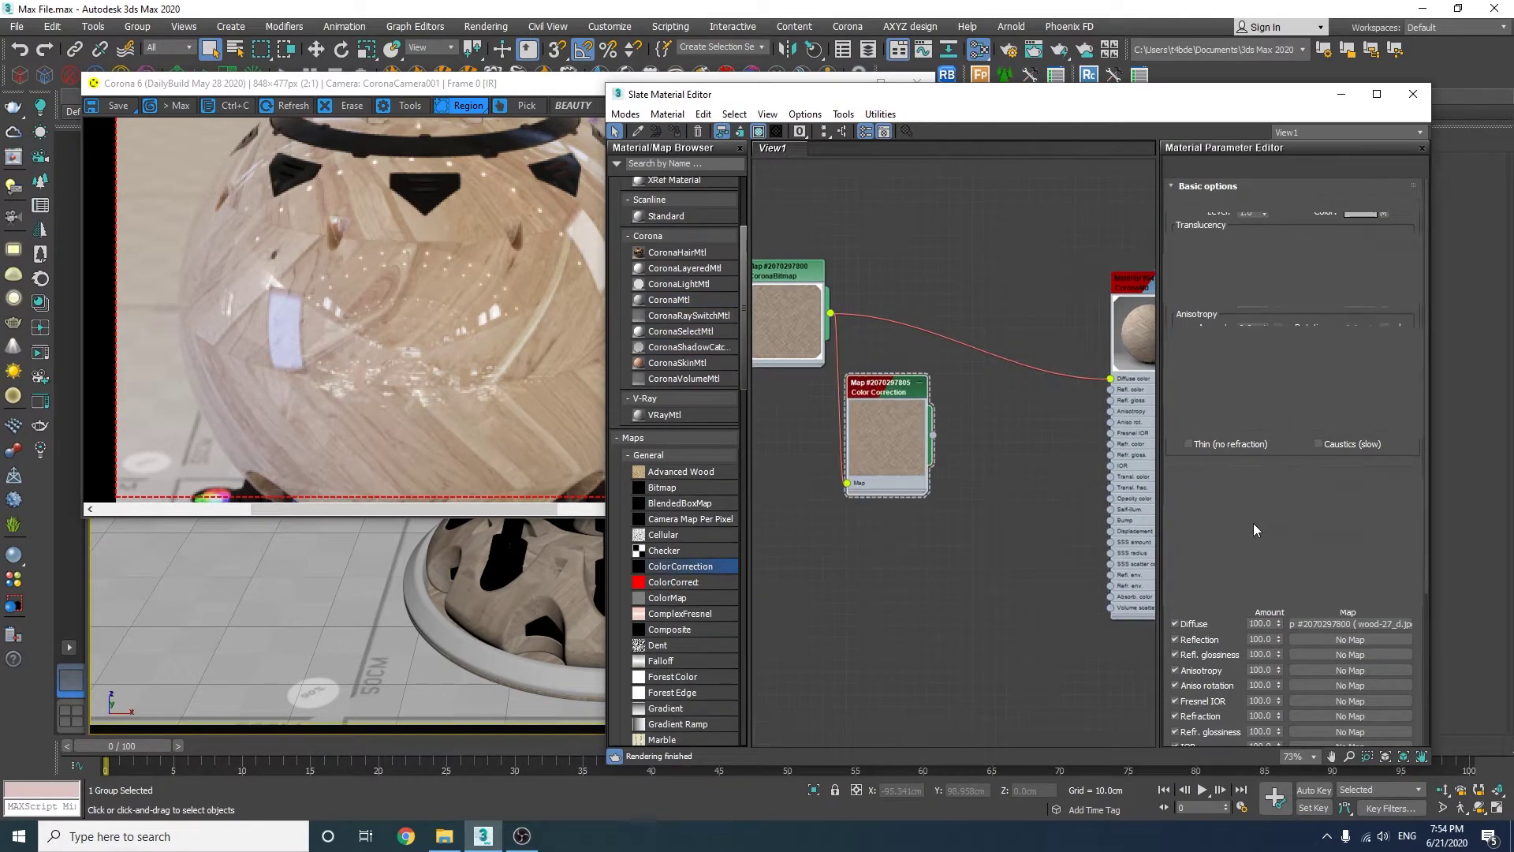
- Set the ColorCorrection map's Saturation to -100, connect it to the material's Refl. color, and check the render
left_click_drag(1291, 401, 1153, 409)
left_click_drag(883, 419, 1110, 390)
left_click(552, 347)
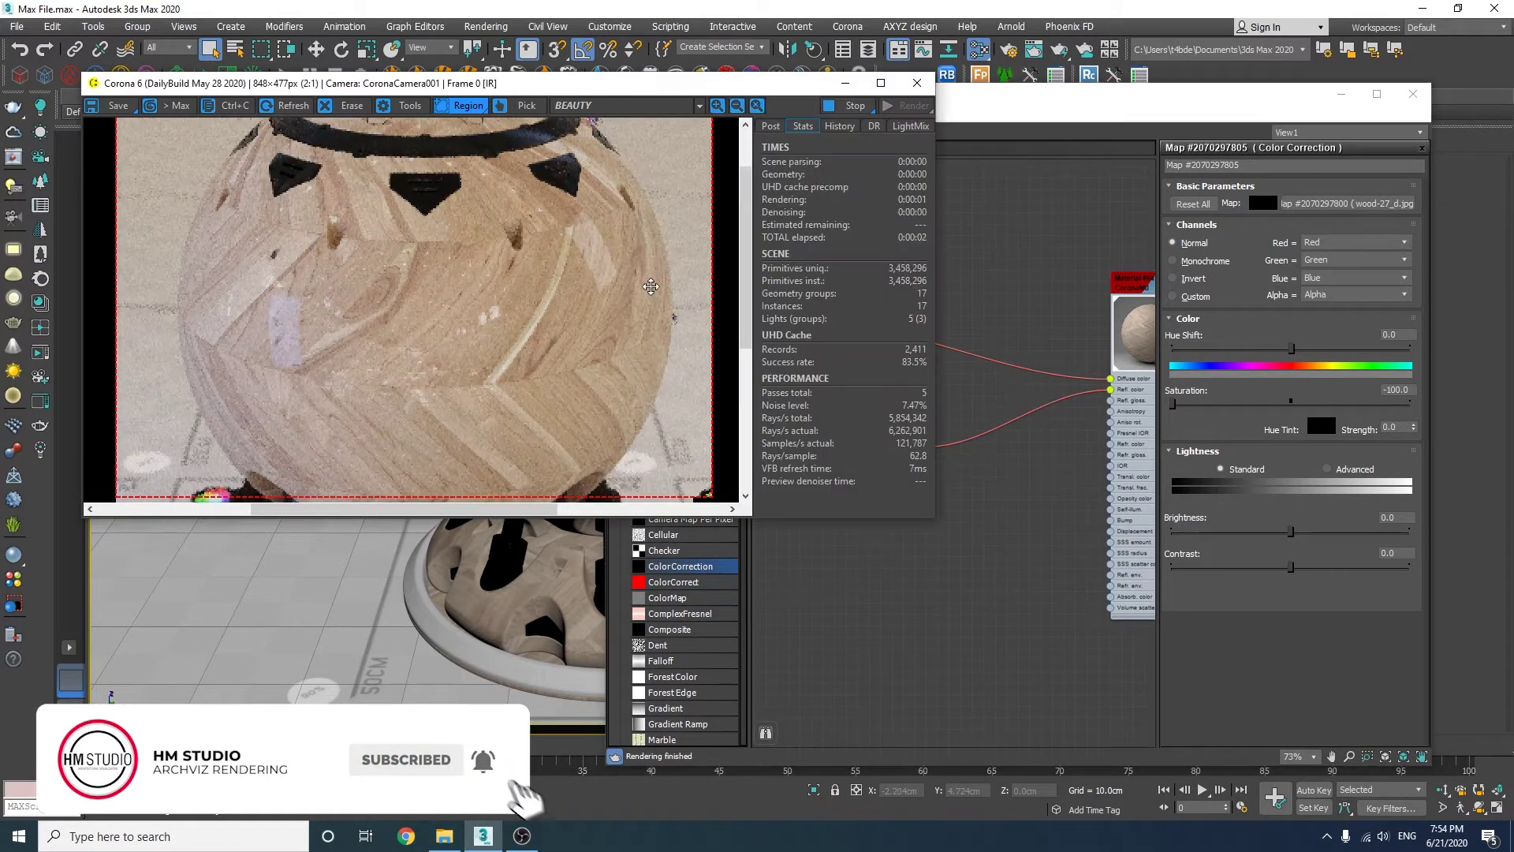
left_click(972, 472)
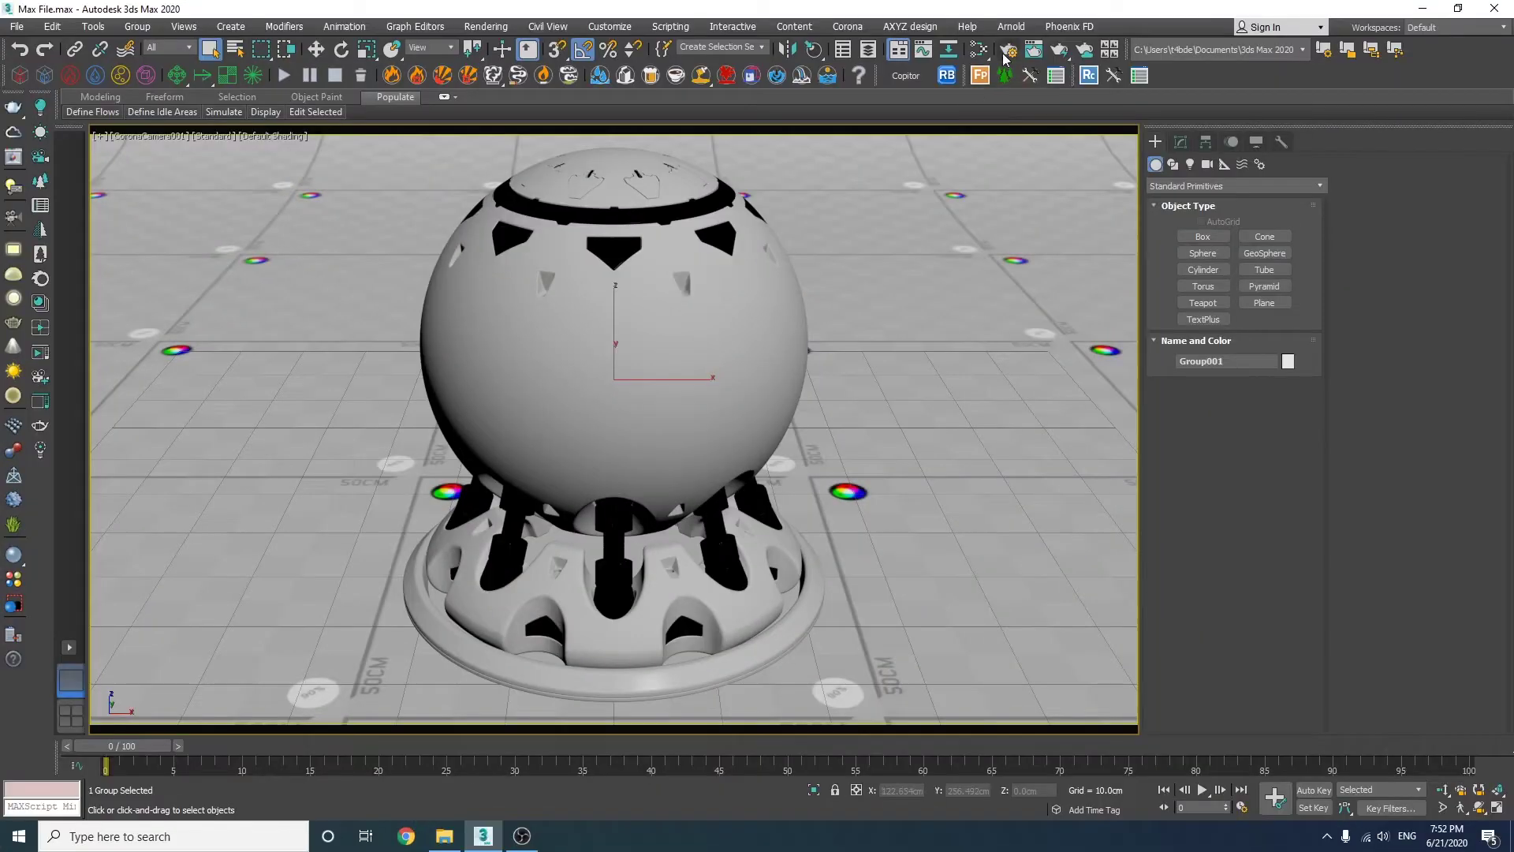
- Open the Slate Material Editor and view the full image of the light chevron bitmap wood-27_d.jpg
left_click(978, 49)
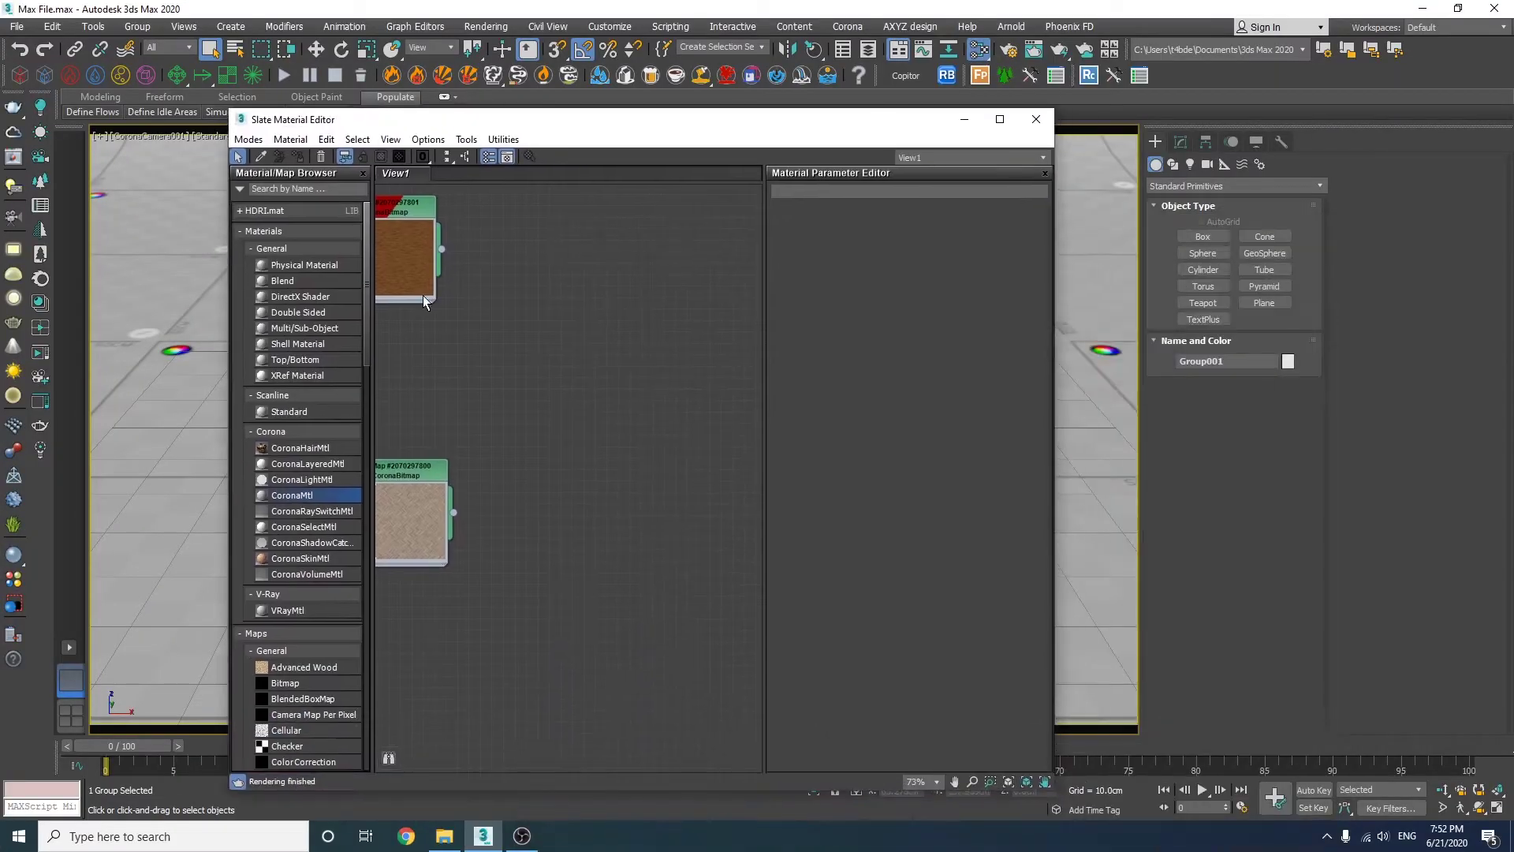
middle_click_drag(422, 302, 557, 319)
left_click_drag(528, 500, 516, 466)
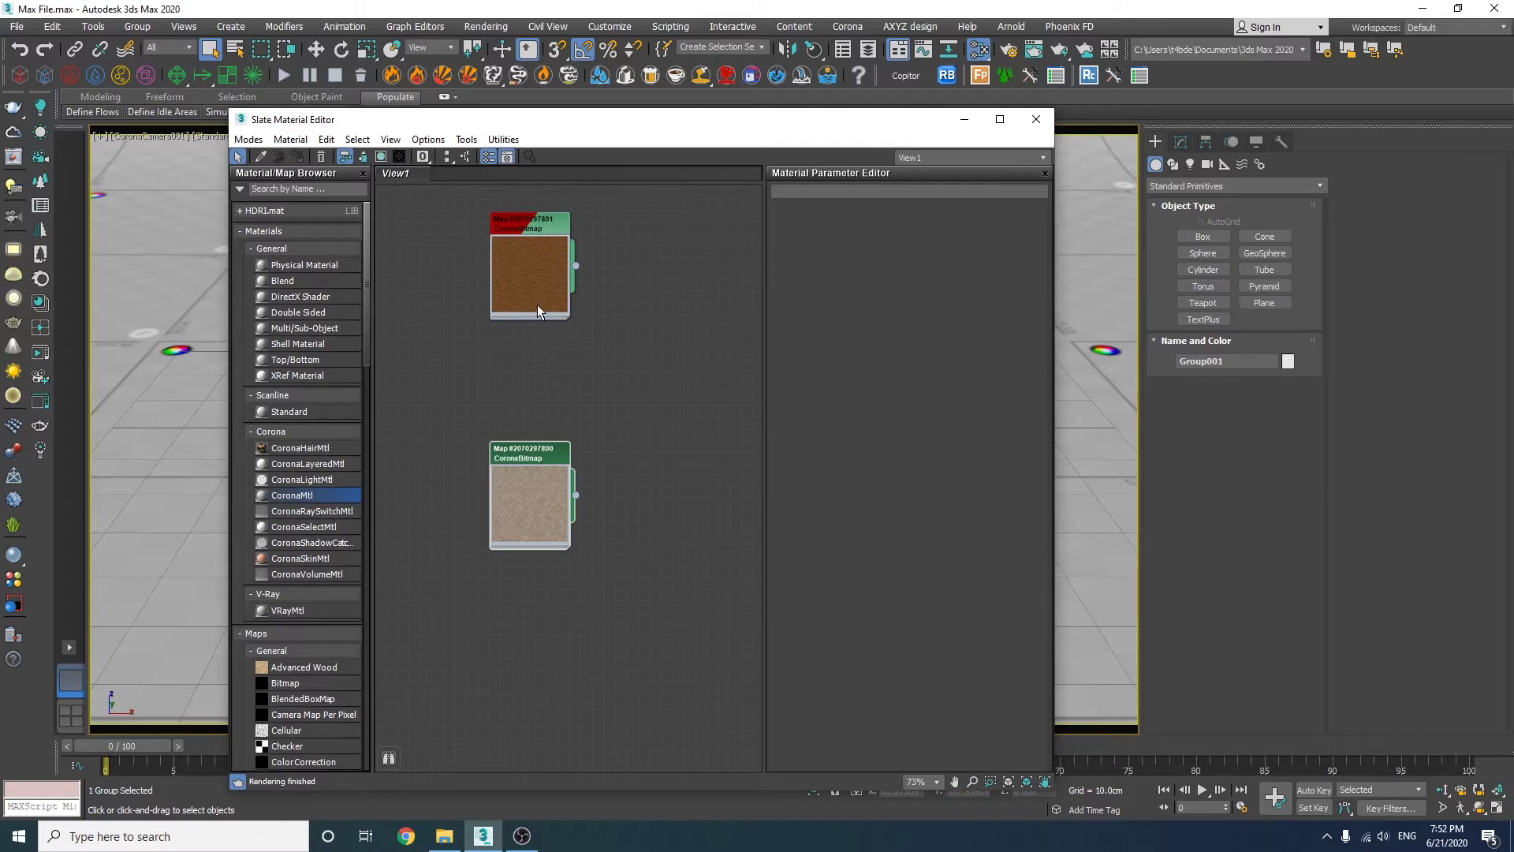
double_click(532, 487)
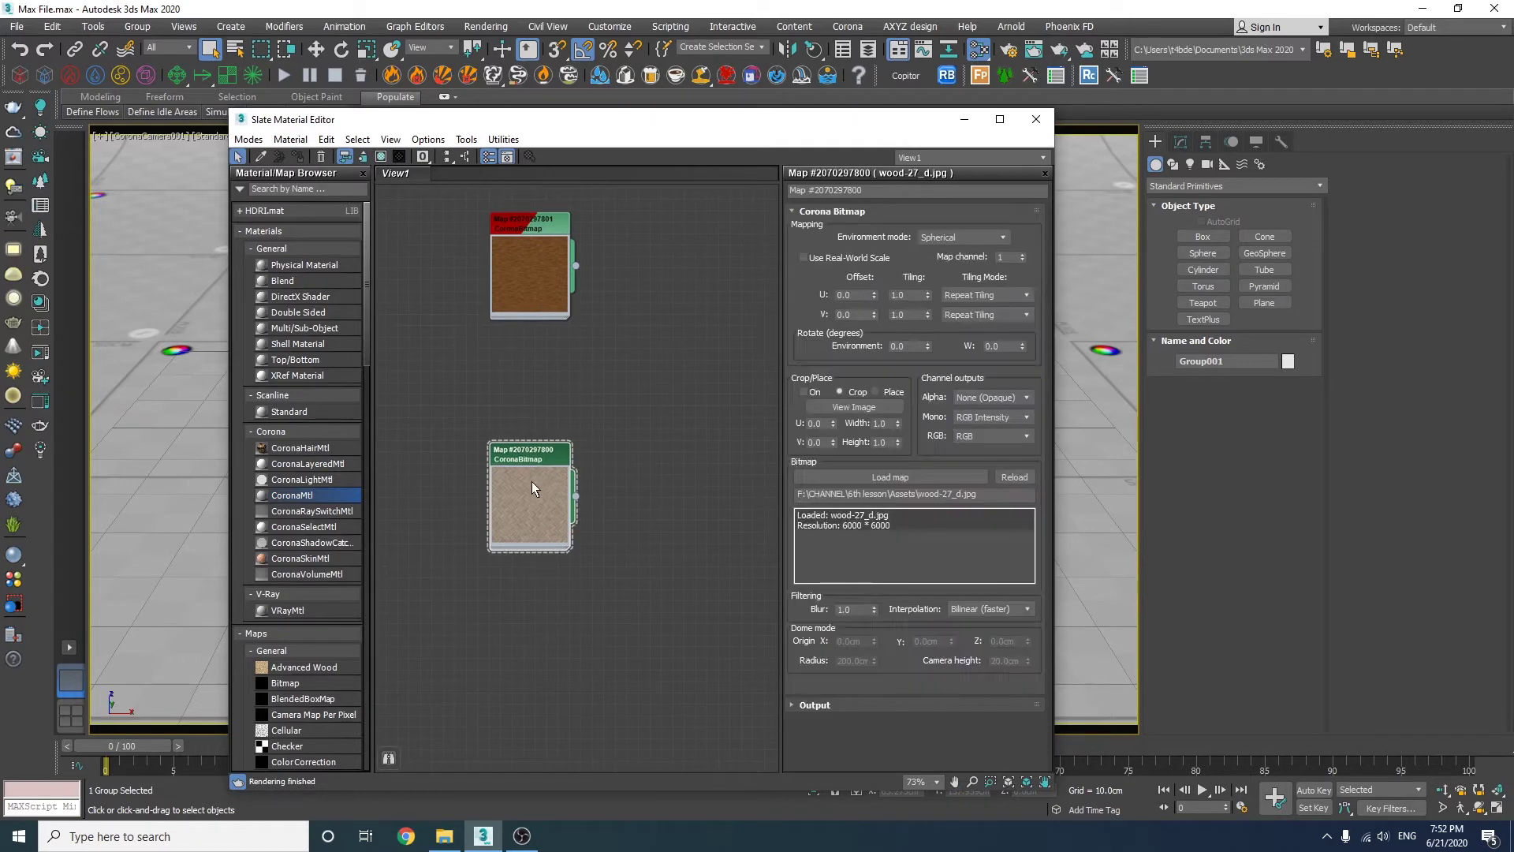
left_click(867, 408)
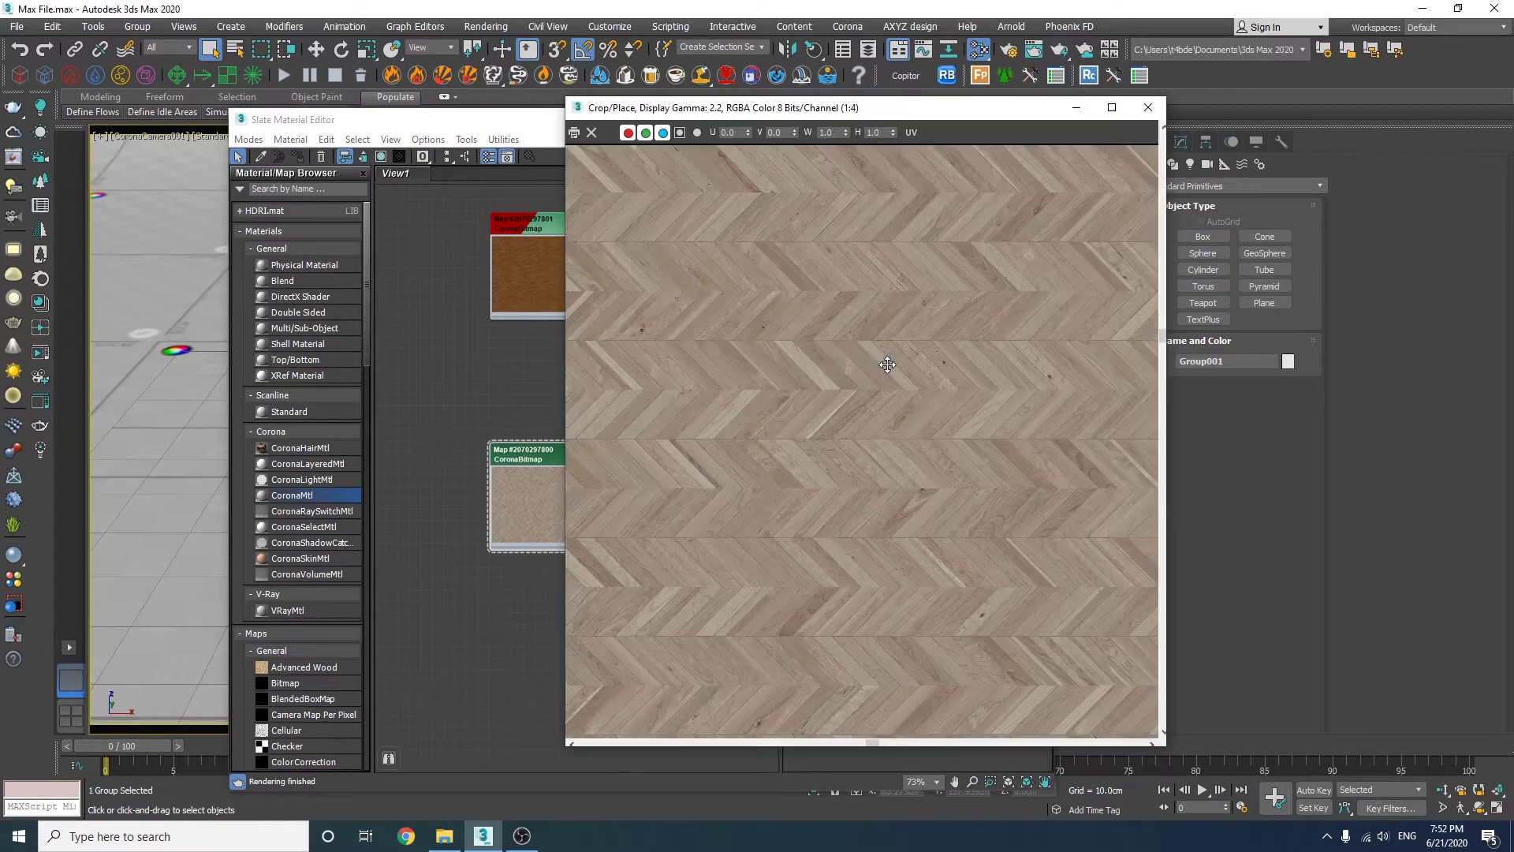
left_click(1148, 107)
- View the full image of the dark wood bitmap wood-17_d2.jpg
double_click(545, 229)
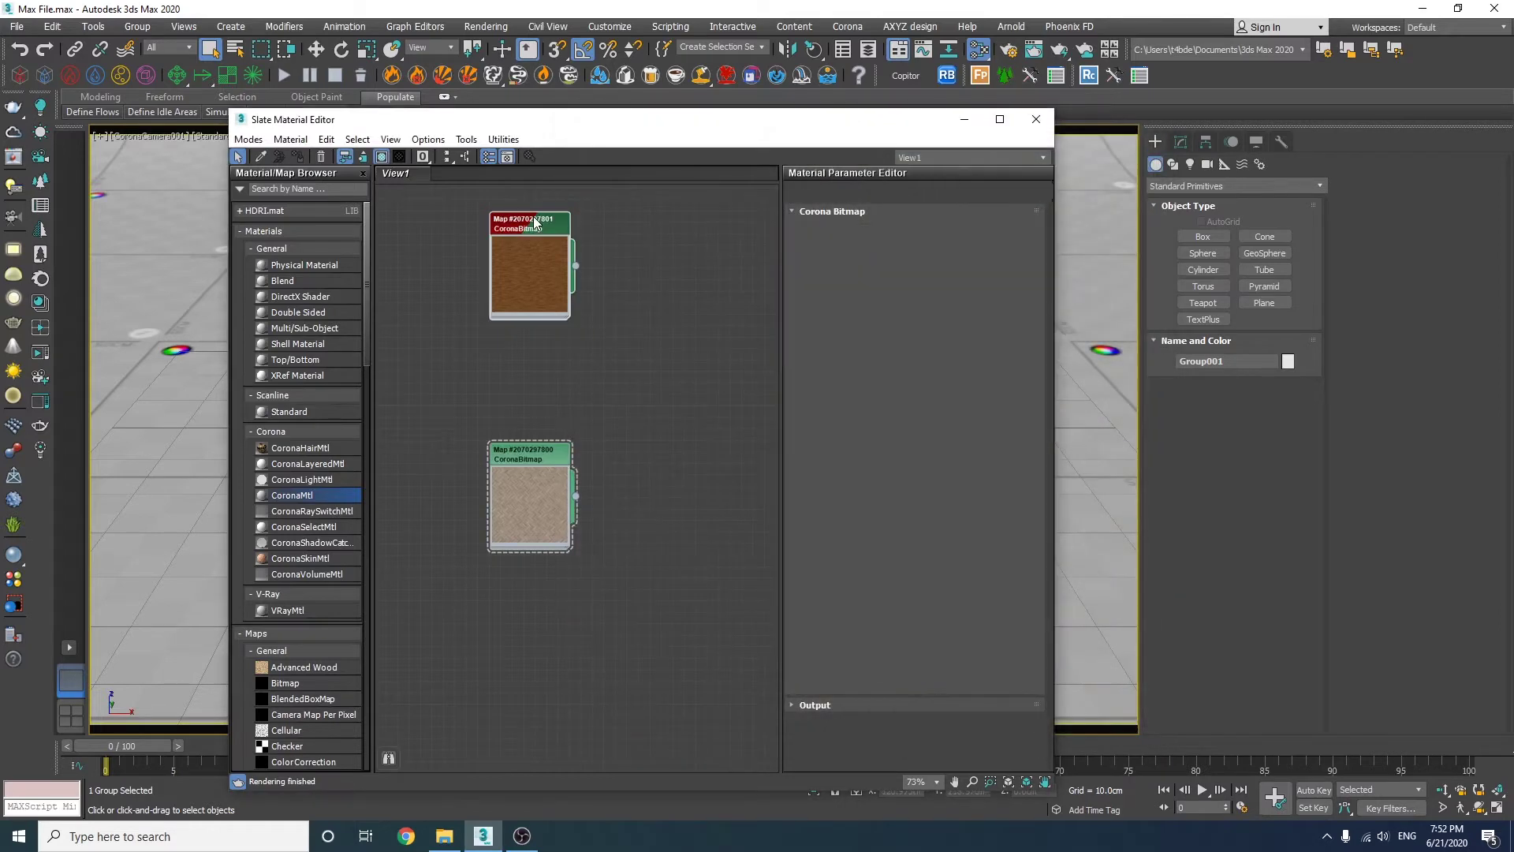
left_click(854, 407)
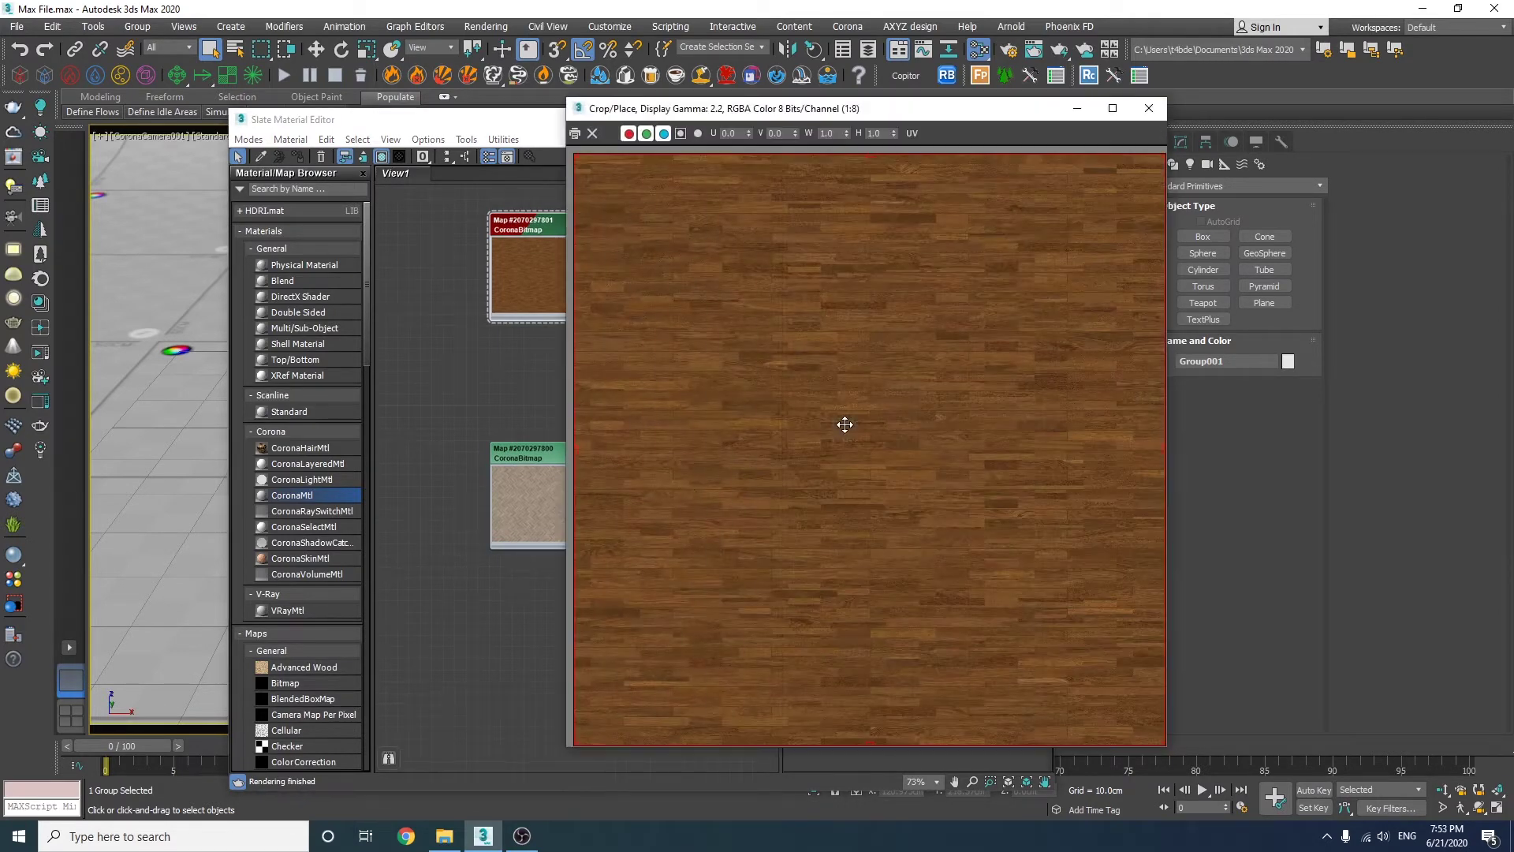
left_click(1158, 112)
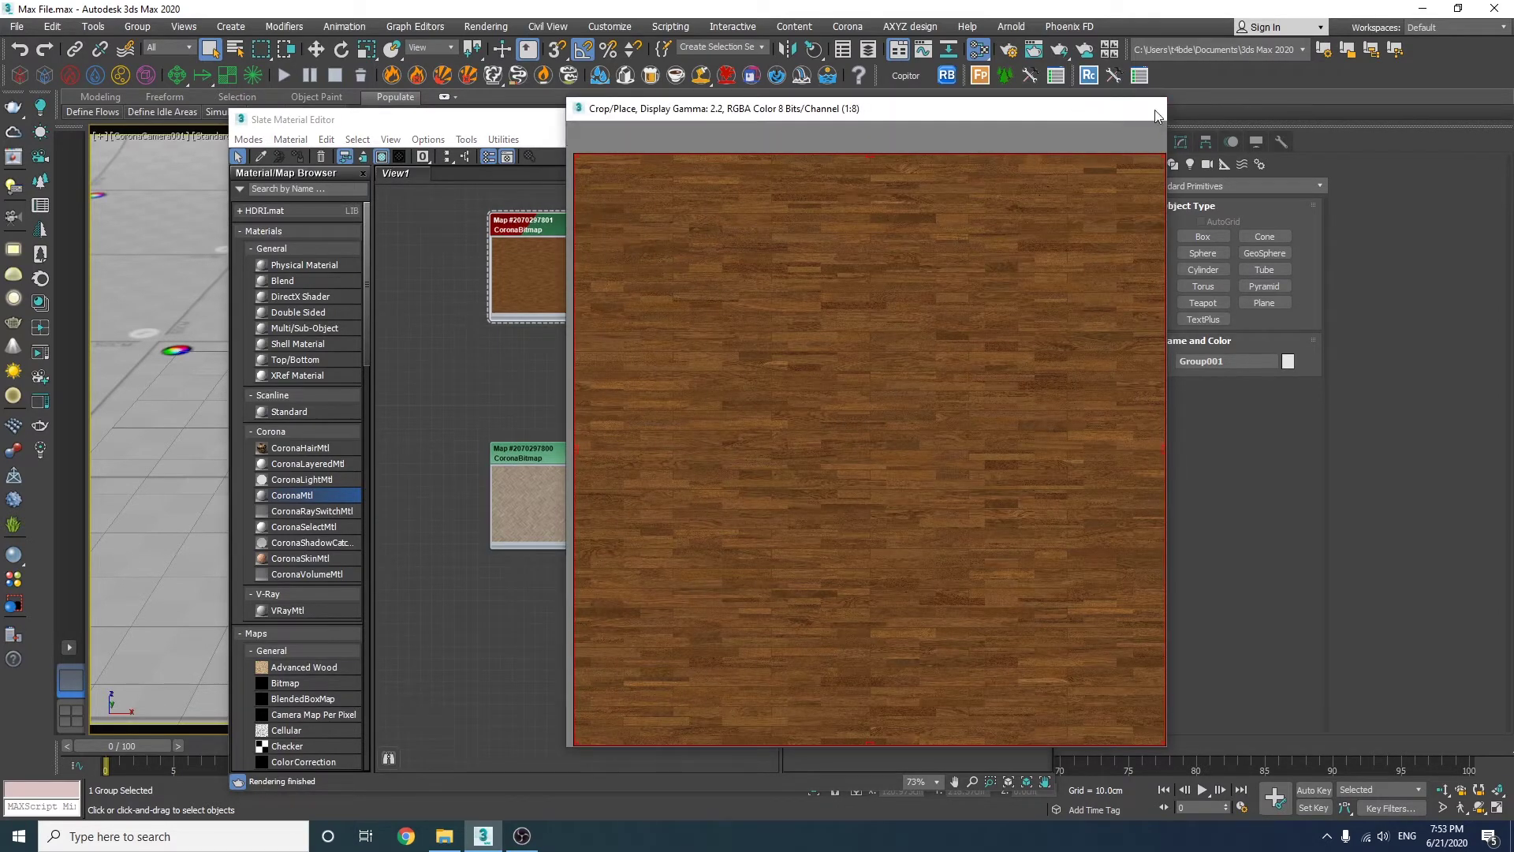
- Create a CoronaMtl, connect the light chevron wood bitmap to its Diffuse color, and open the material's parameters
middle_click_drag(623, 432, 569, 229)
left_click_drag(473, 260, 469, 449)
middle_click_drag(449, 592, 457, 496)
left_click_drag(308, 495, 616, 322)
left_click_drag(527, 386, 616, 352)
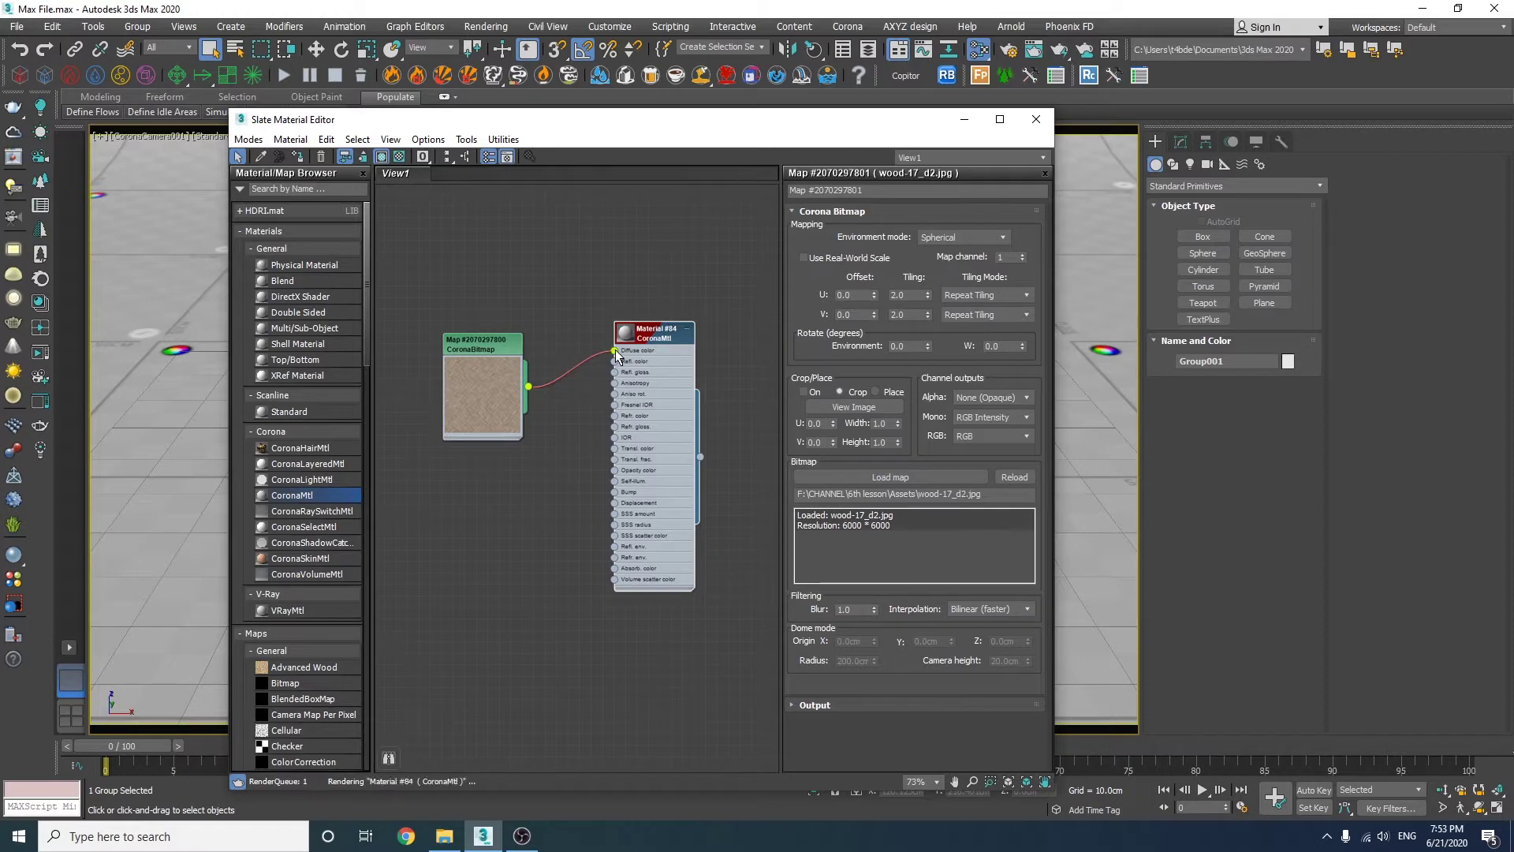
double_click(626, 336)
double_click(661, 339)
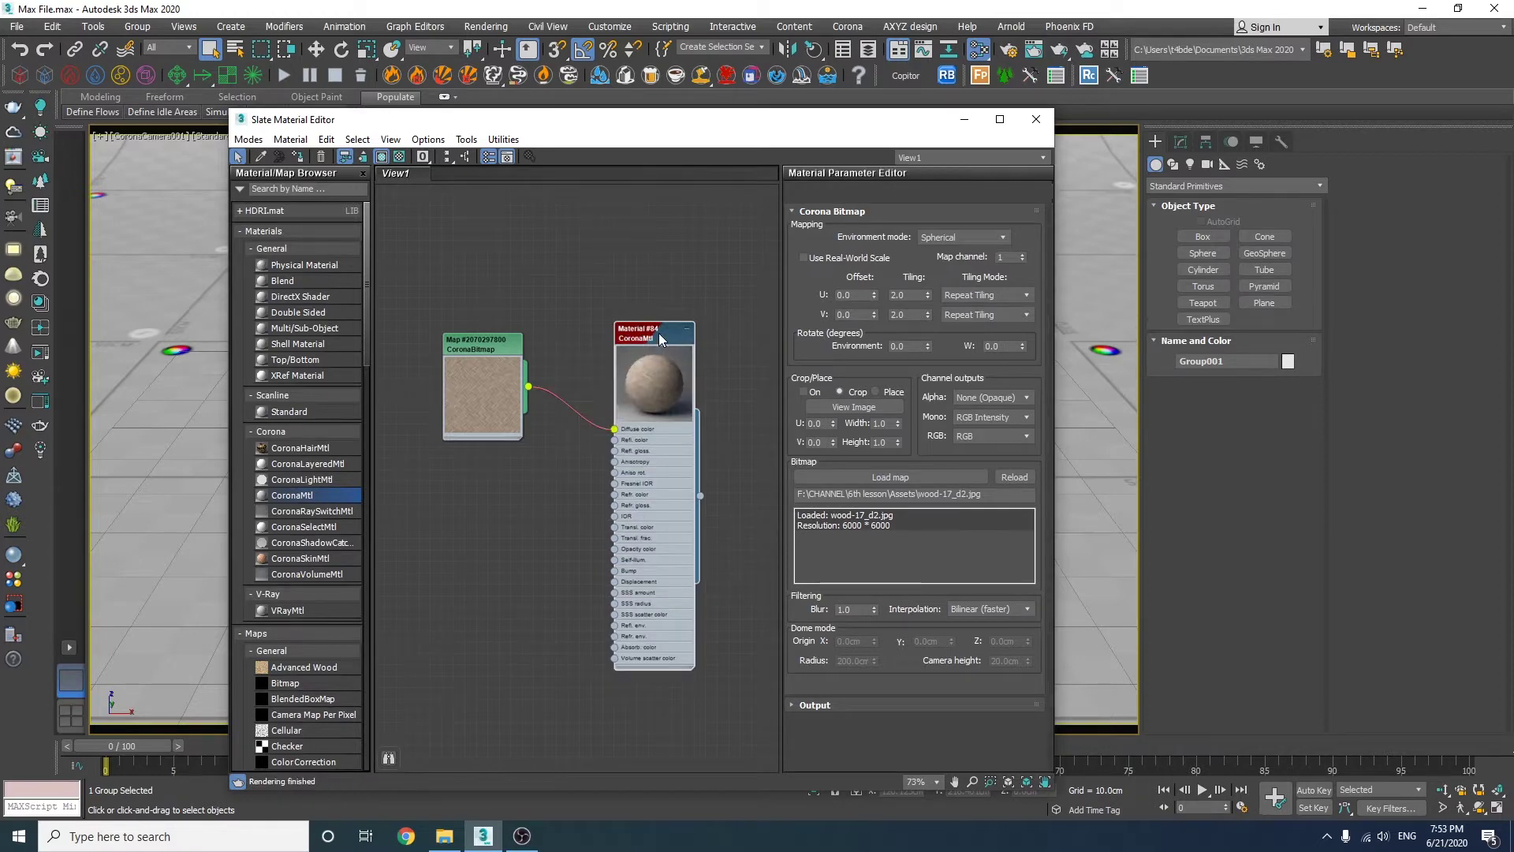
- Assign the wood CoronaMtl to the selected shader ball group and move the material editor clear of the ball
left_click_drag(453, 124, 527, 325)
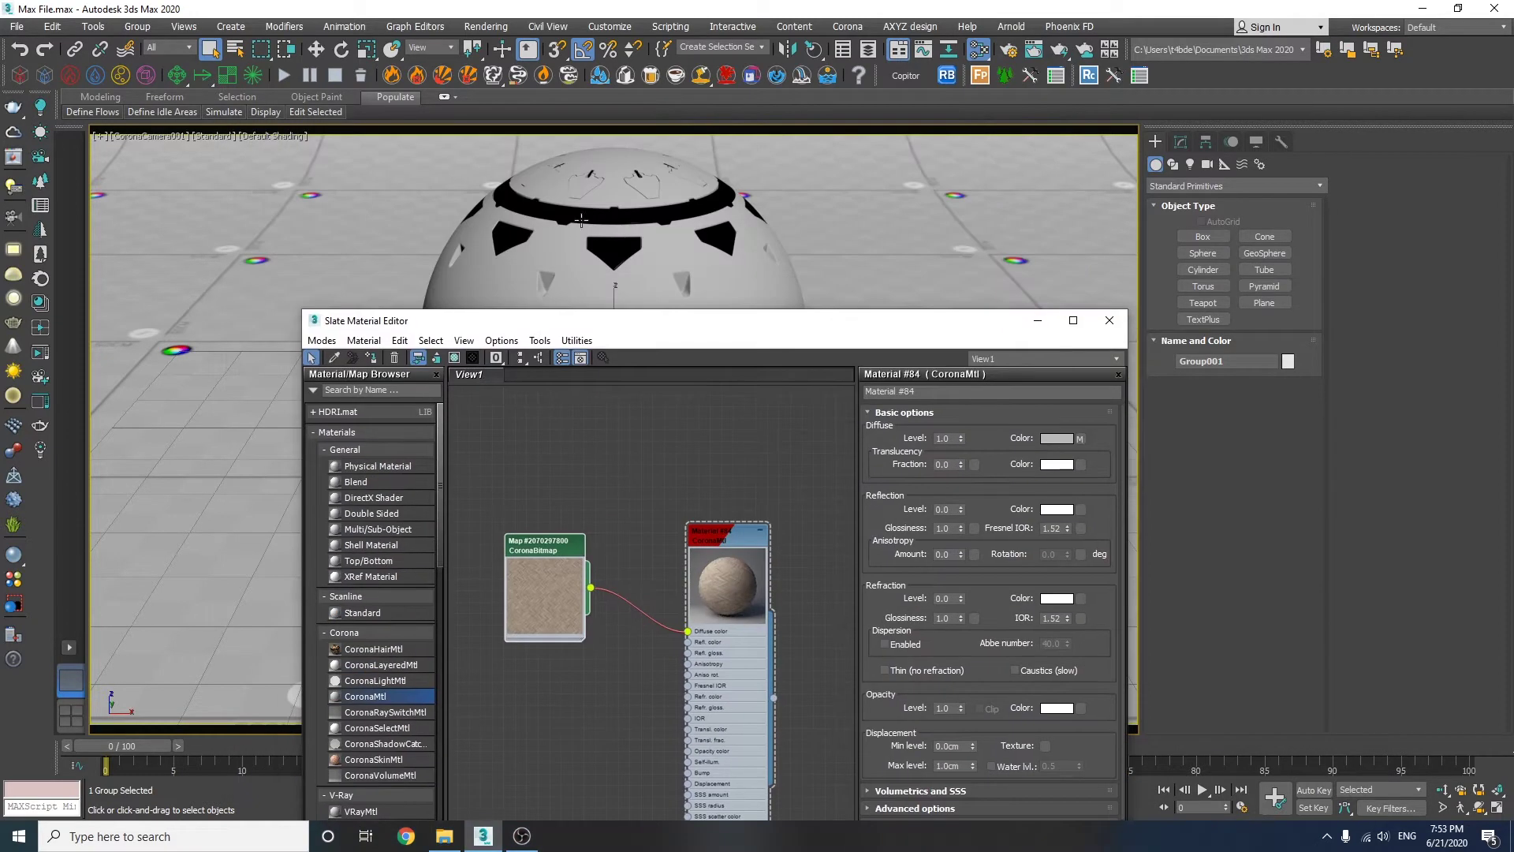
left_click(370, 358)
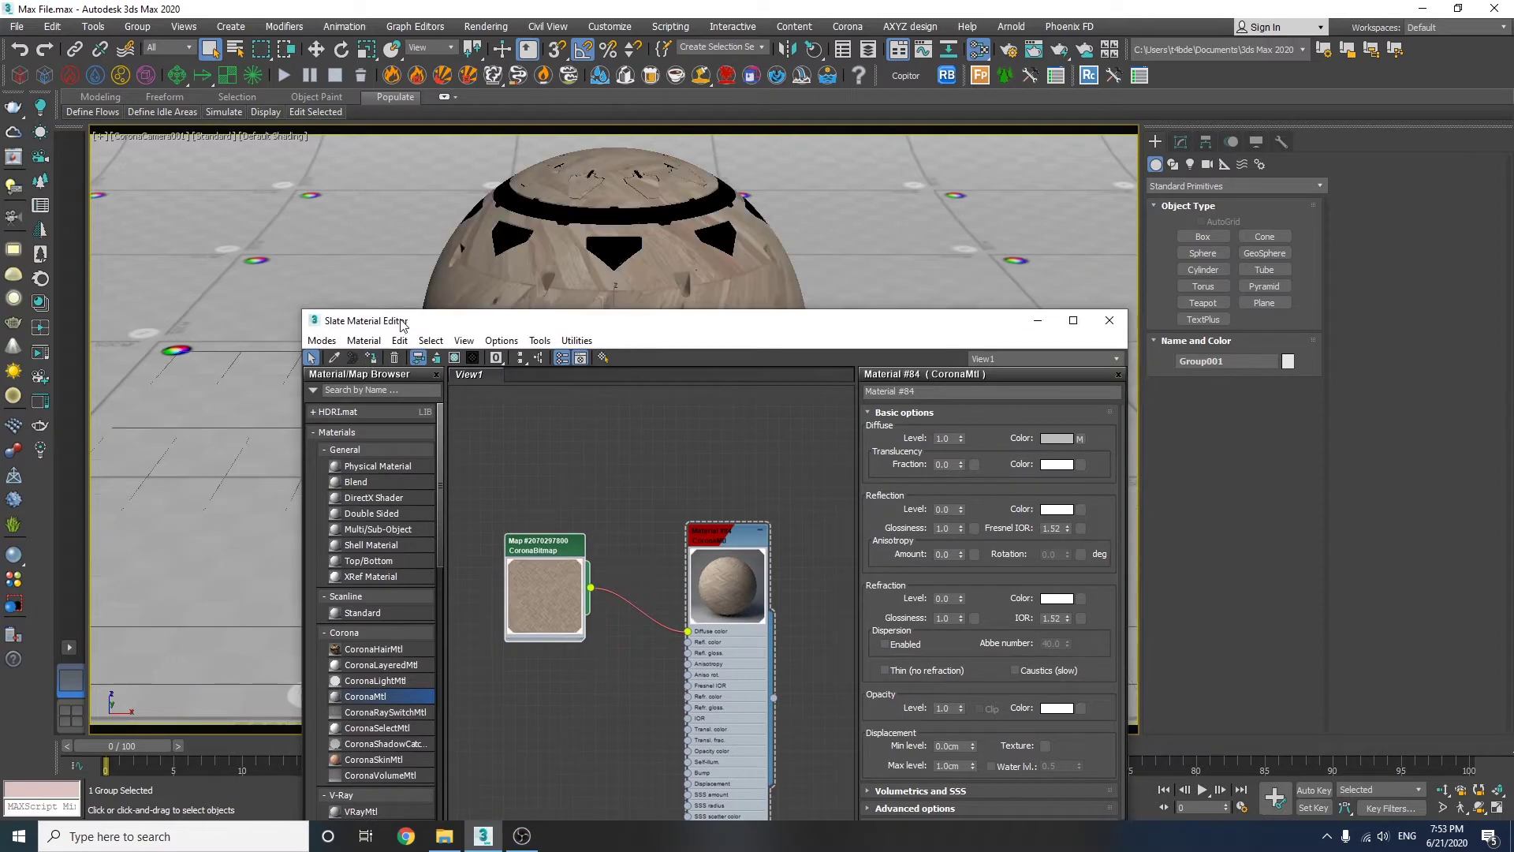
left_click_drag(402, 325, 865, 118)
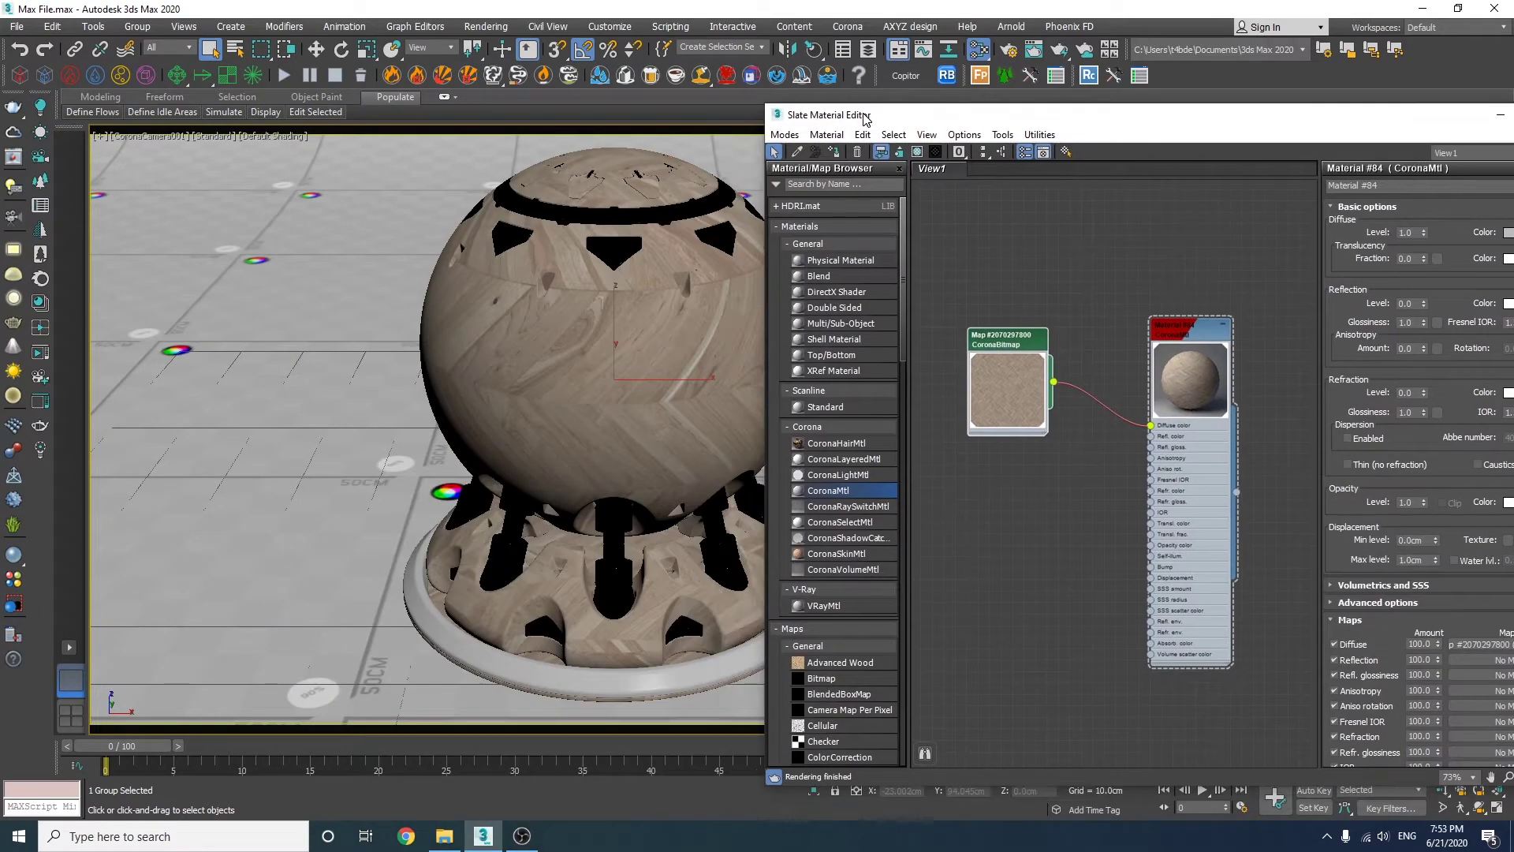
- Start Corona interactive rendering with region rendering enabled and shrink the frame buffer window
left_click(40, 353)
left_click(470, 106)
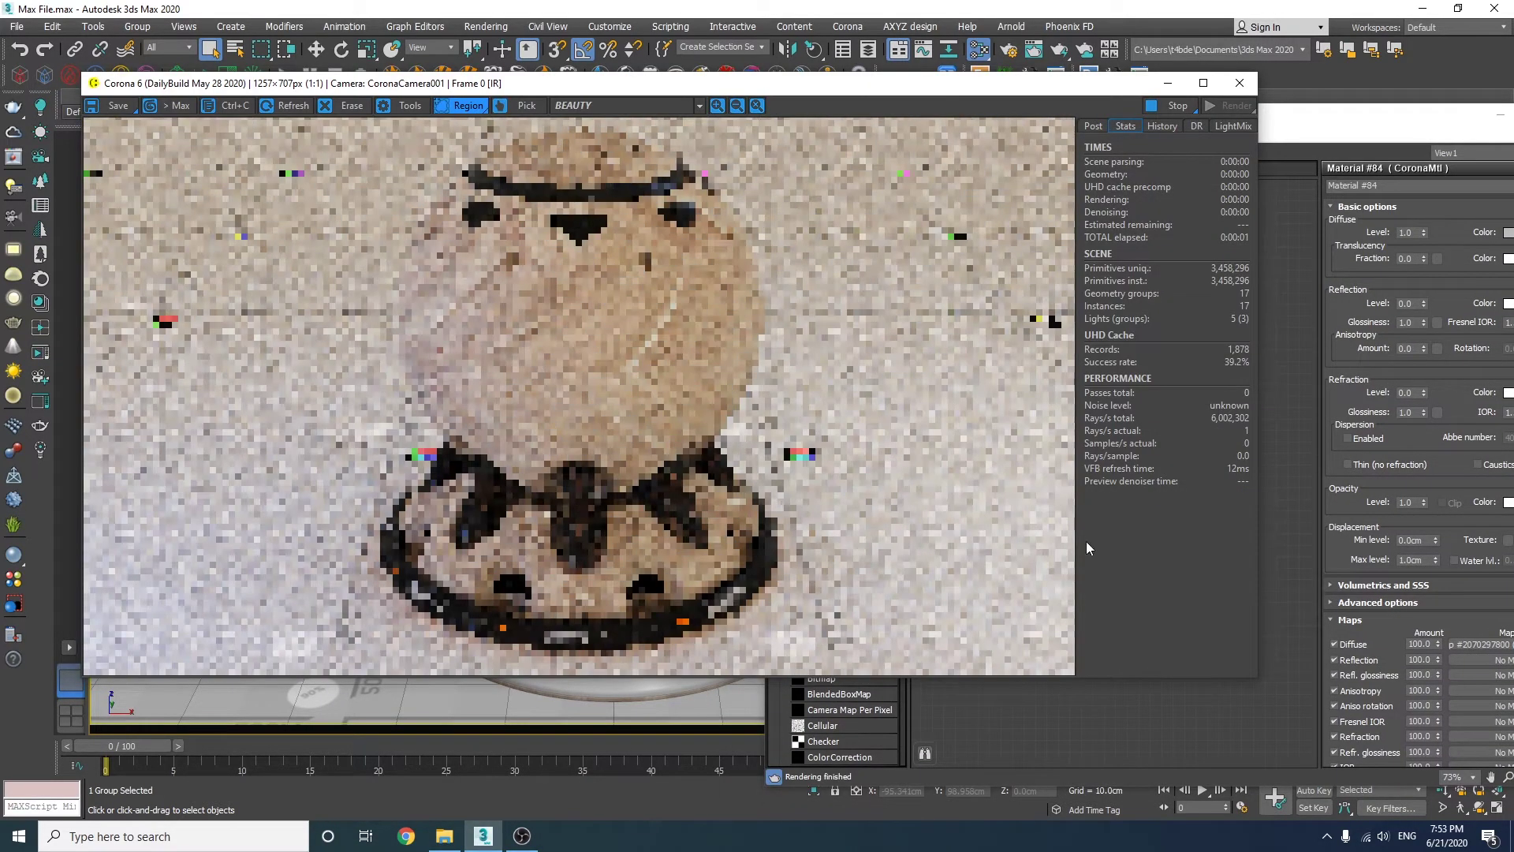
left_click_drag(1255, 674, 933, 517)
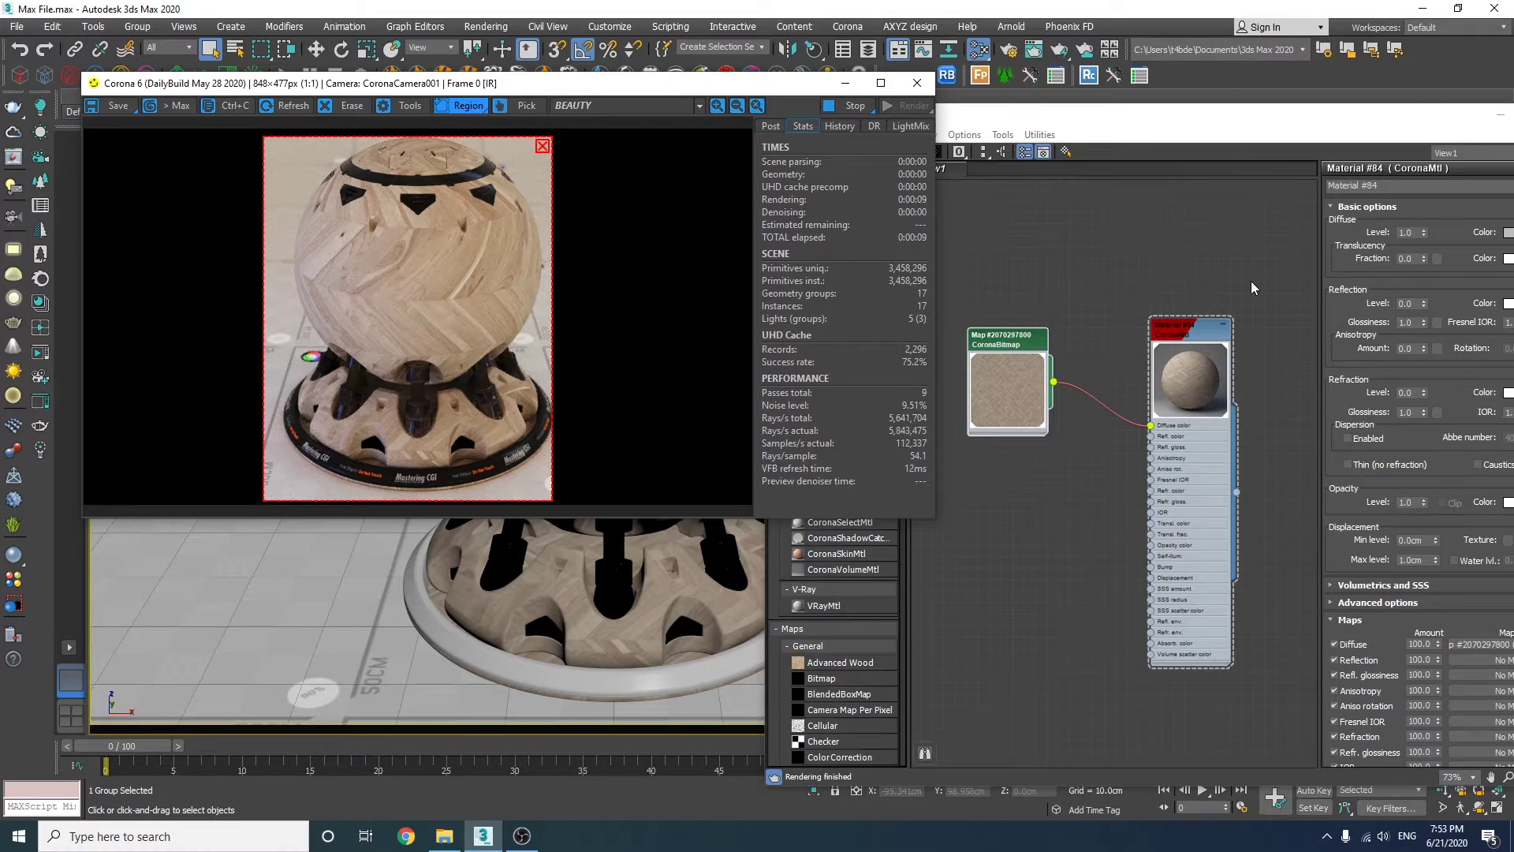
- Set the wood material's Reflection level to 1.0 and examine the reflections on the ball up close
left_click_drag(1424, 307, 1410, 197)
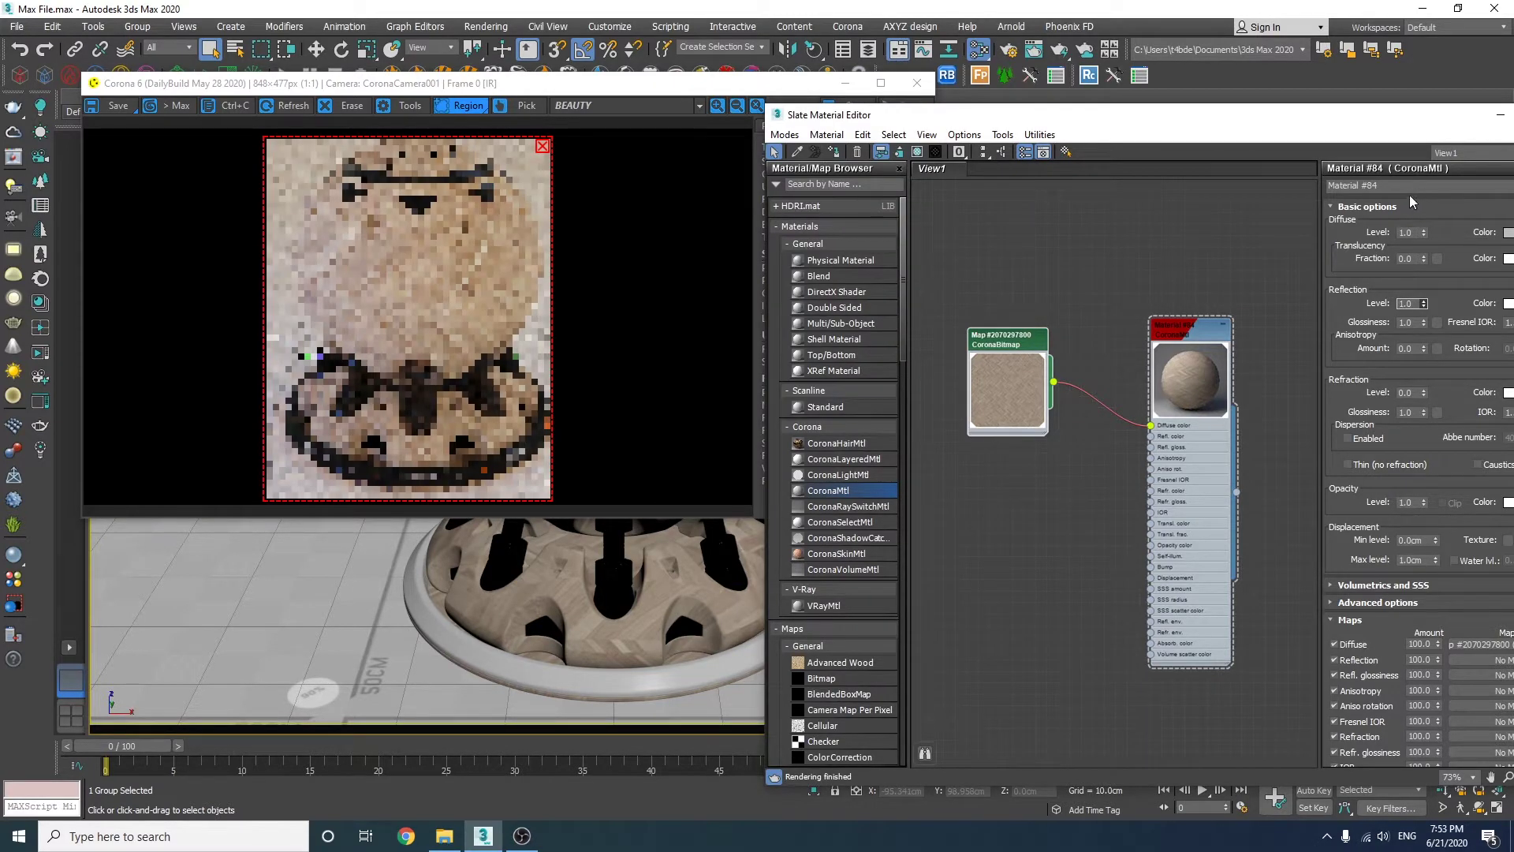
left_click_drag(1315, 118, 1157, 98)
left_click(432, 258)
scroll(442, 258, "up", 1)
middle_click_drag(457, 258, 514, 327)
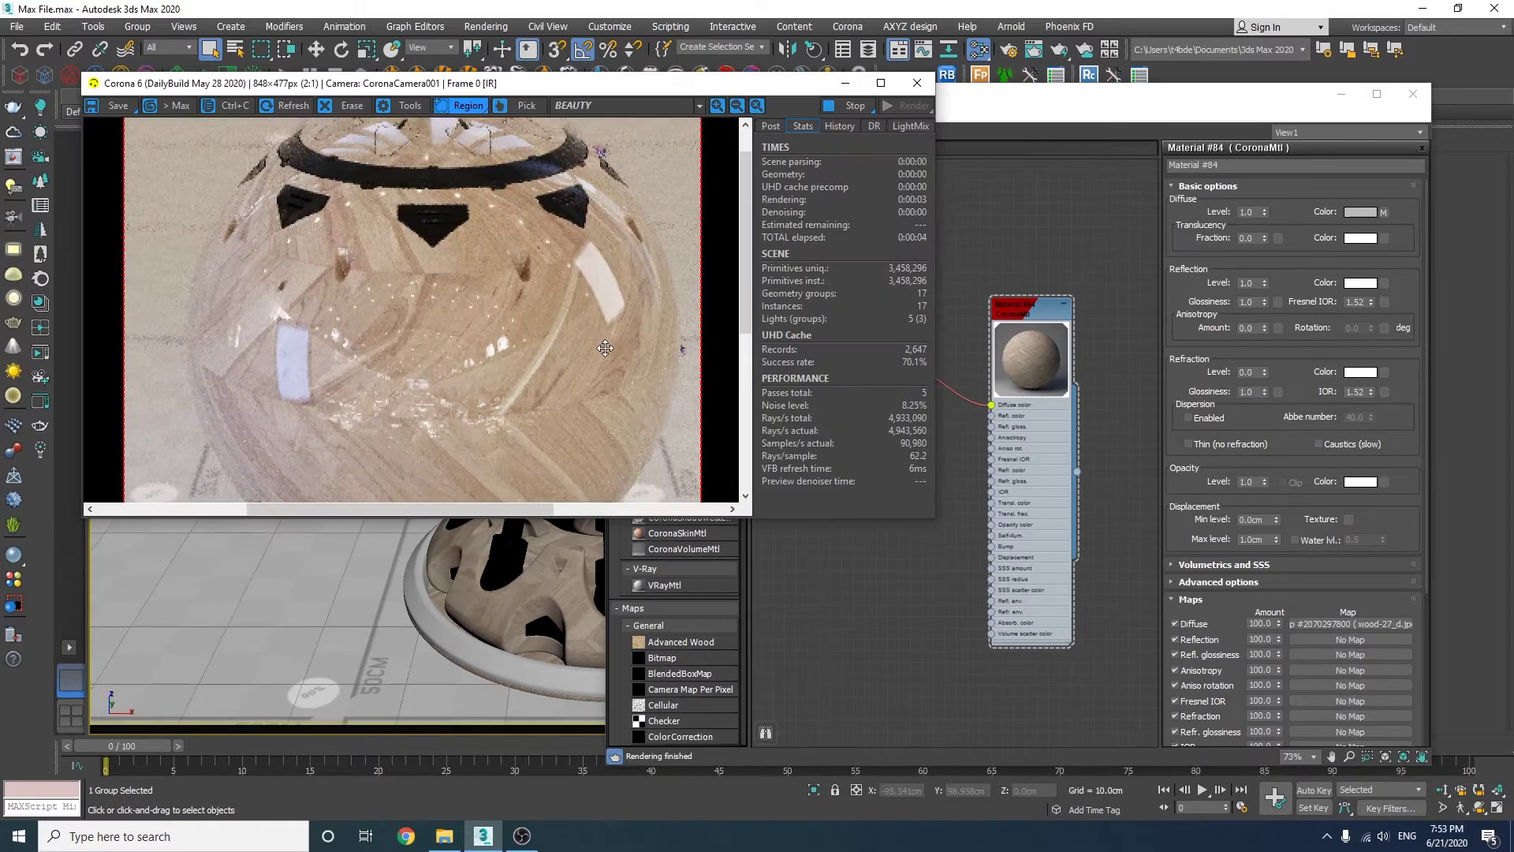
scroll(583, 316, "down", 1)
left_click_drag(552, 500, 561, 355)
scroll(506, 209, "up", 1)
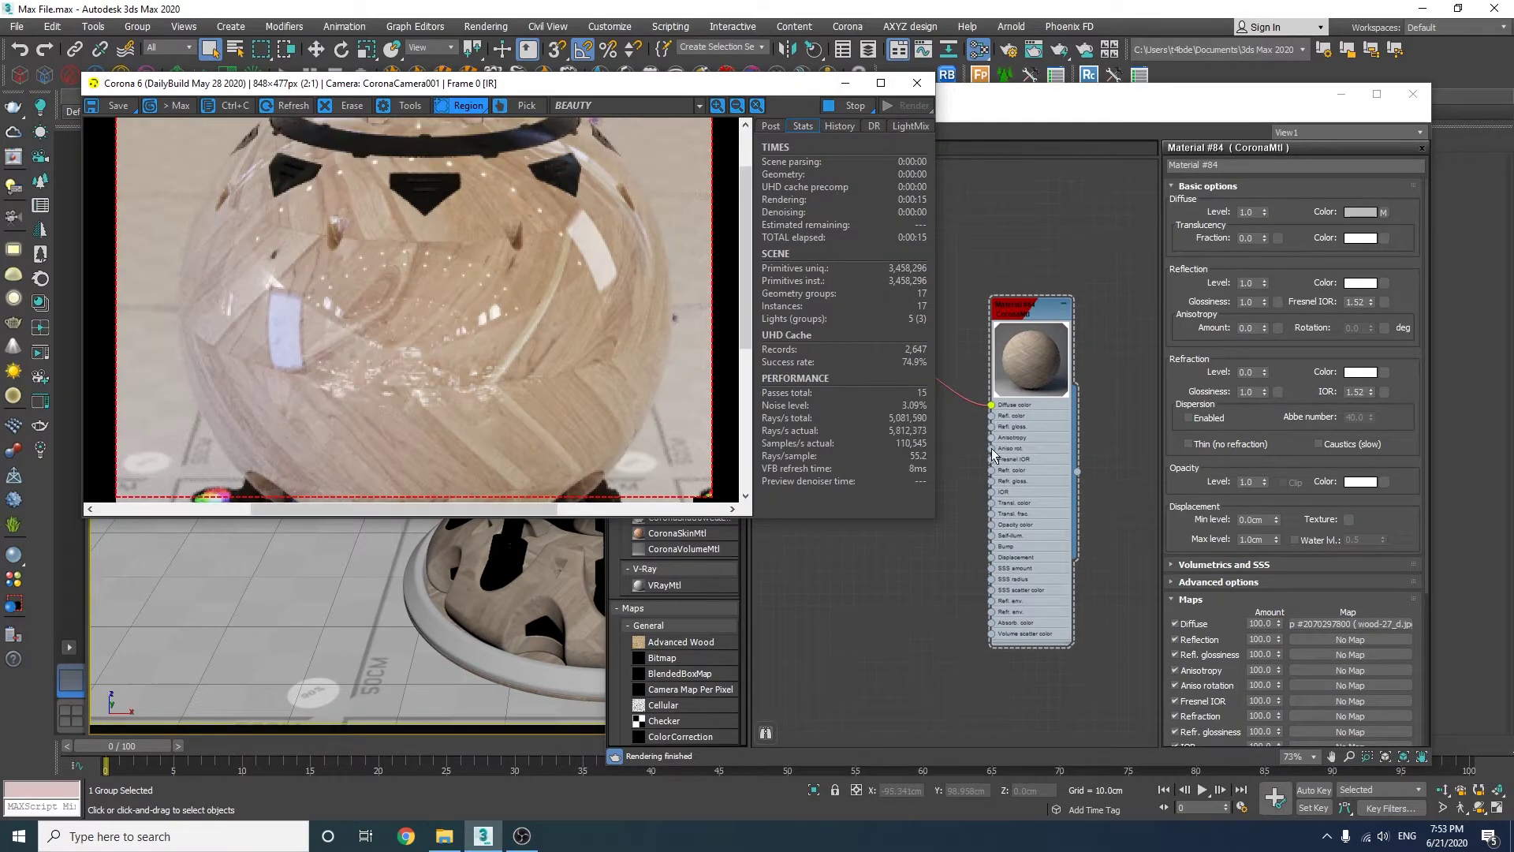
- Add a ColorCorrection map below the wood bitmap, connect the bitmap to its input, and open its parameters
middle_click_drag(1002, 444, 1121, 418)
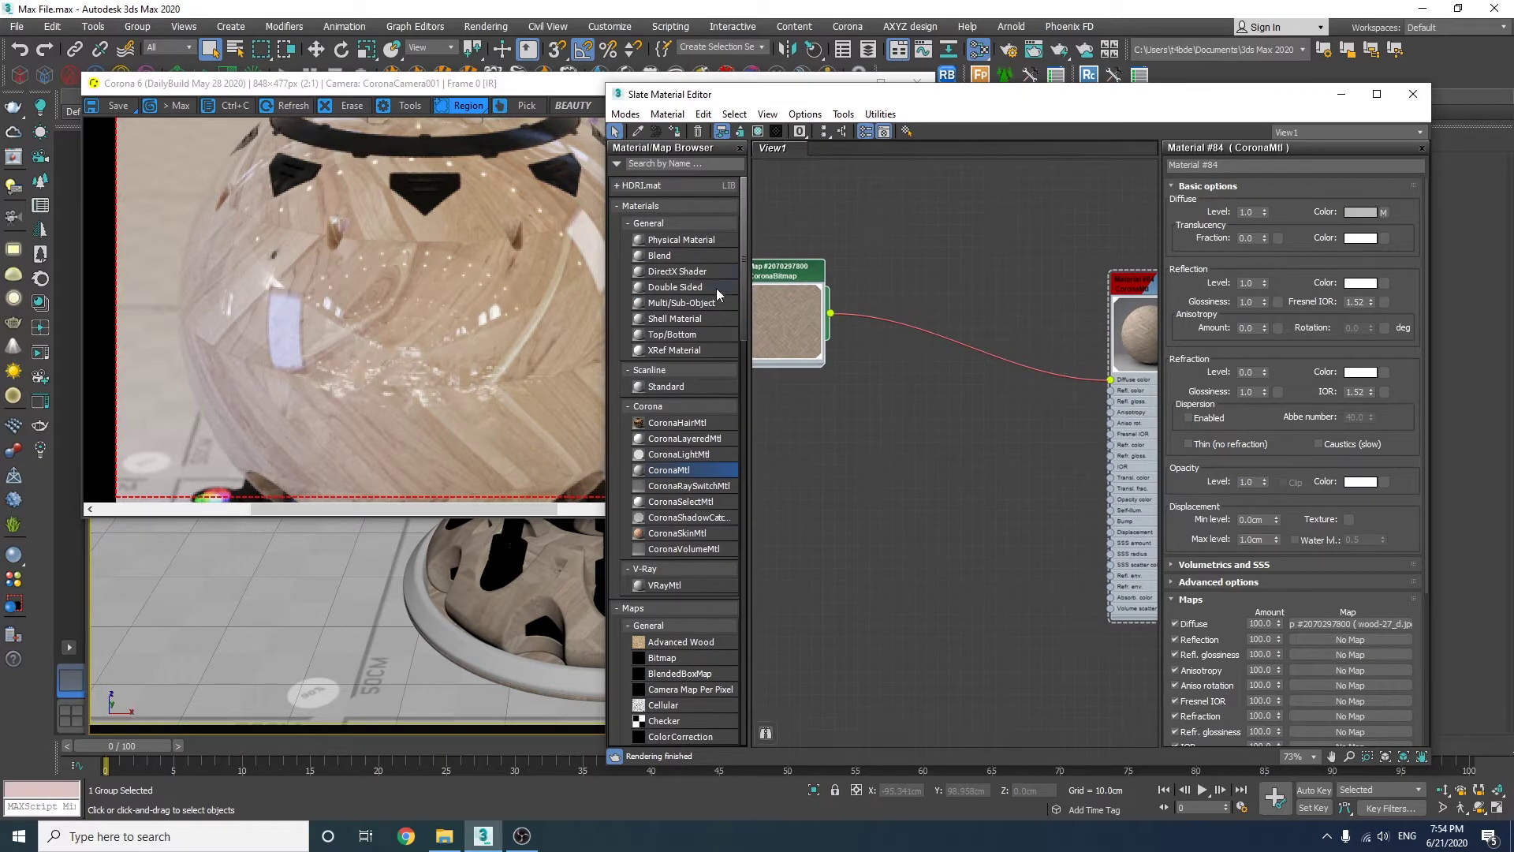
scroll(673, 565, "down", 2)
scroll(684, 629, "down", 1)
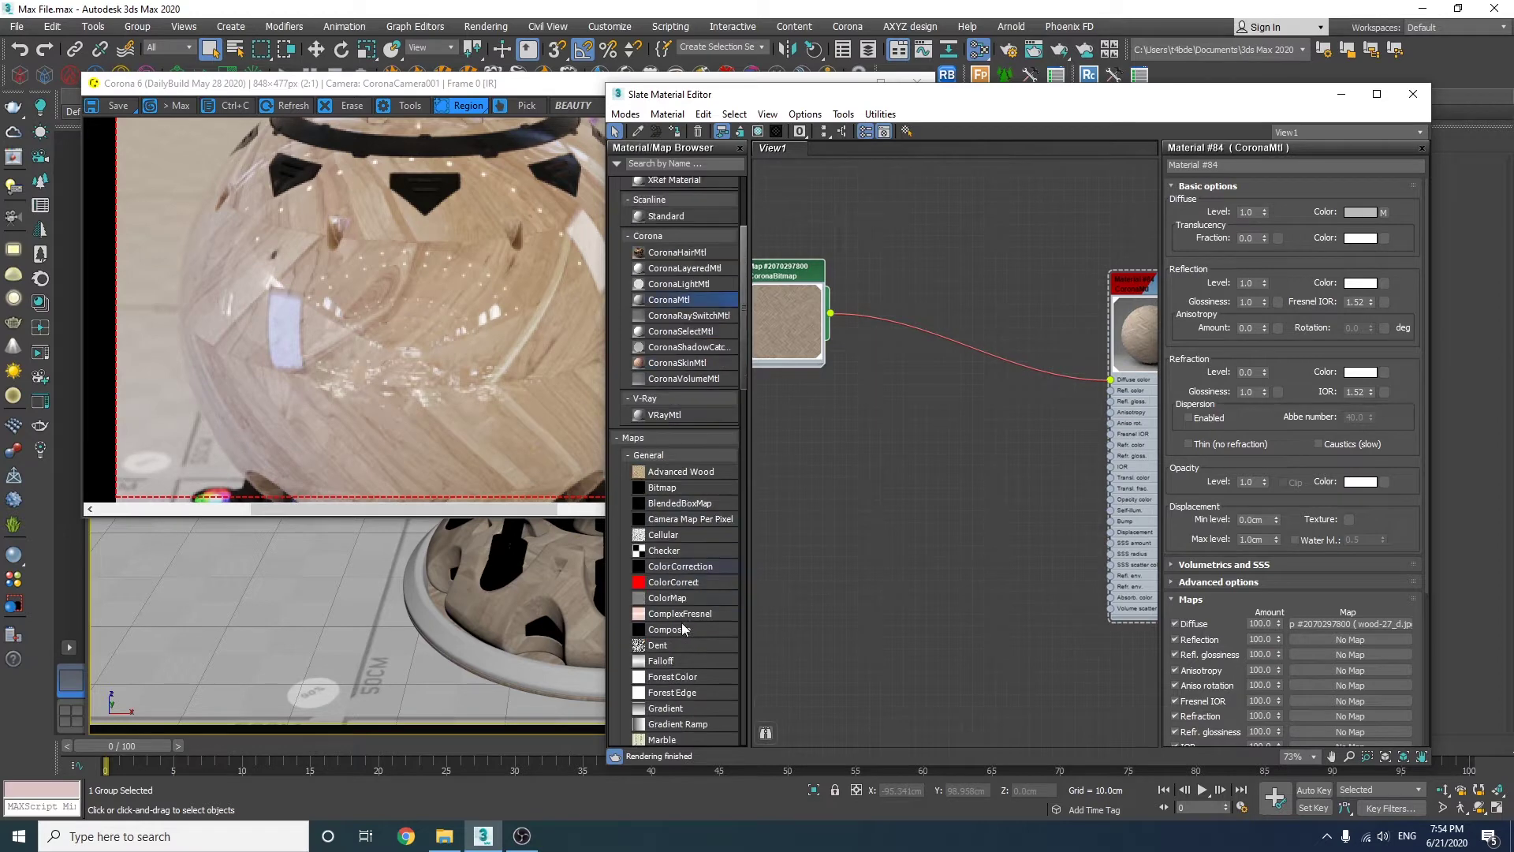
left_click_drag(674, 566, 801, 550)
left_click_drag(893, 396, 850, 379)
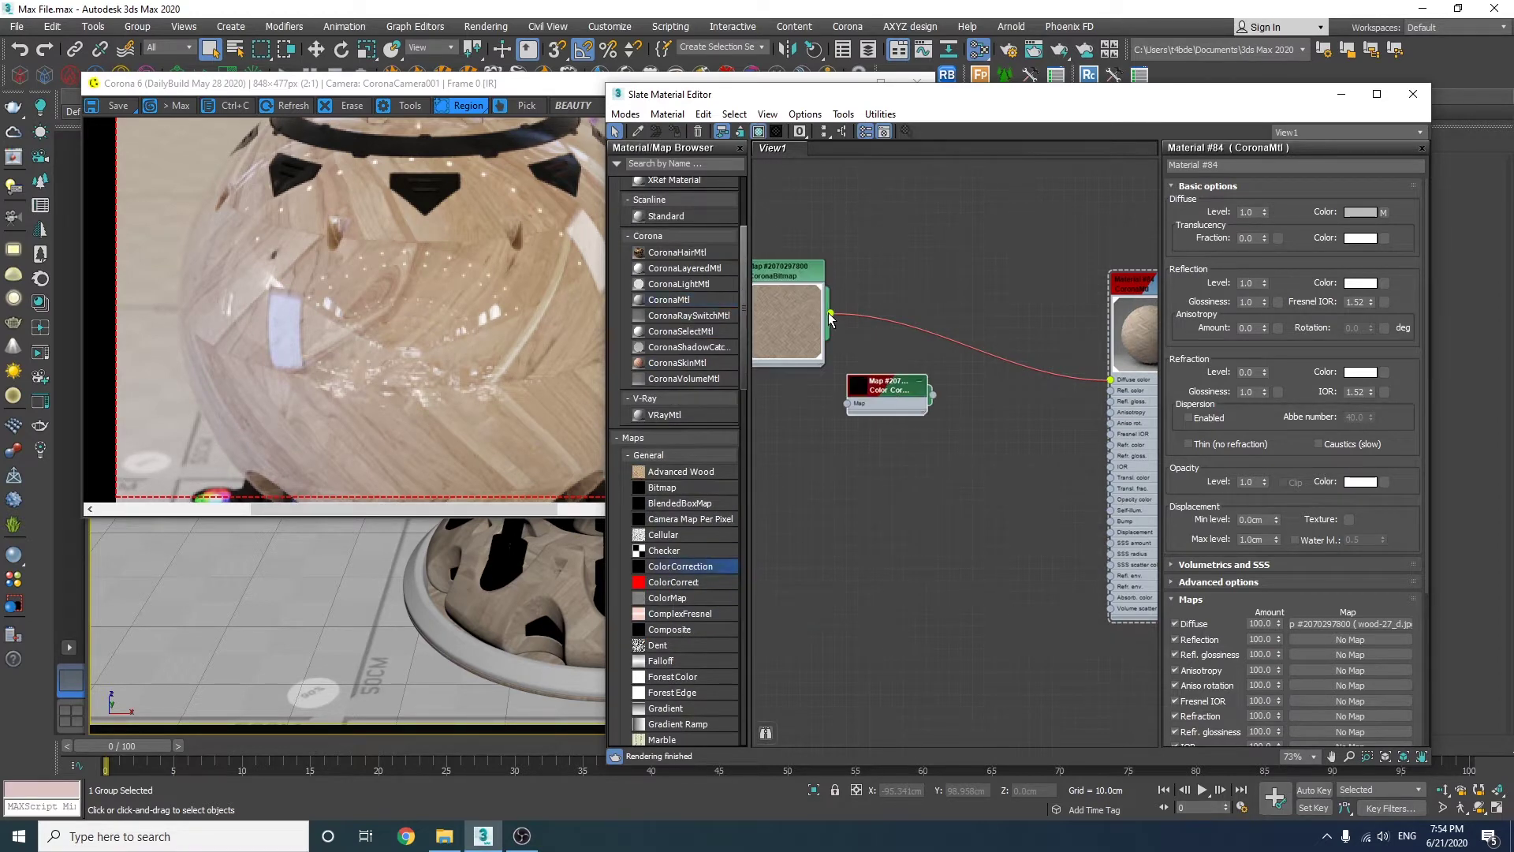
left_click_drag(830, 313, 847, 403)
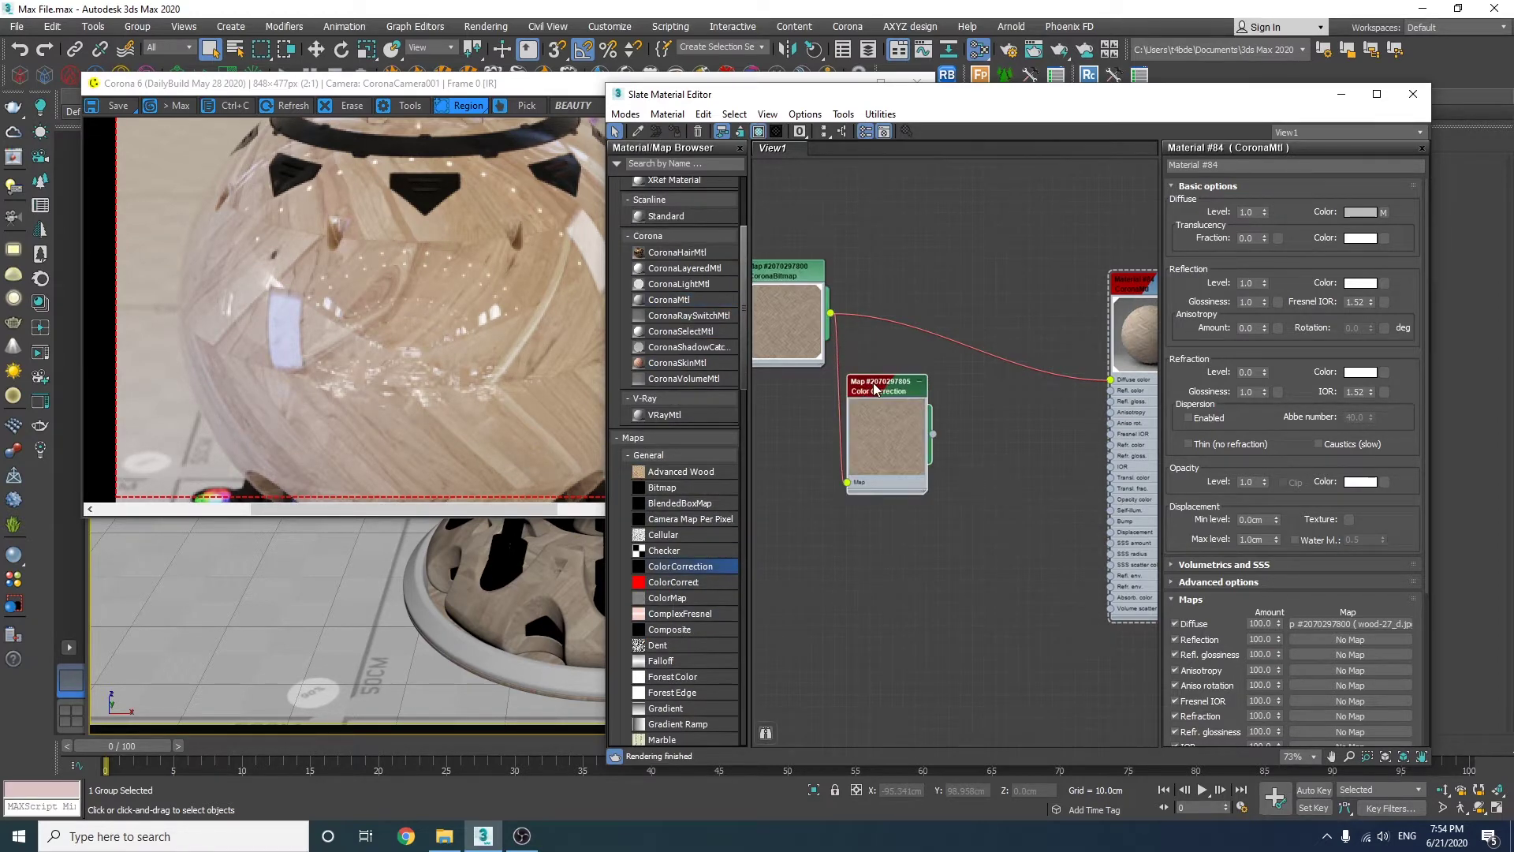
double_click(868, 387)
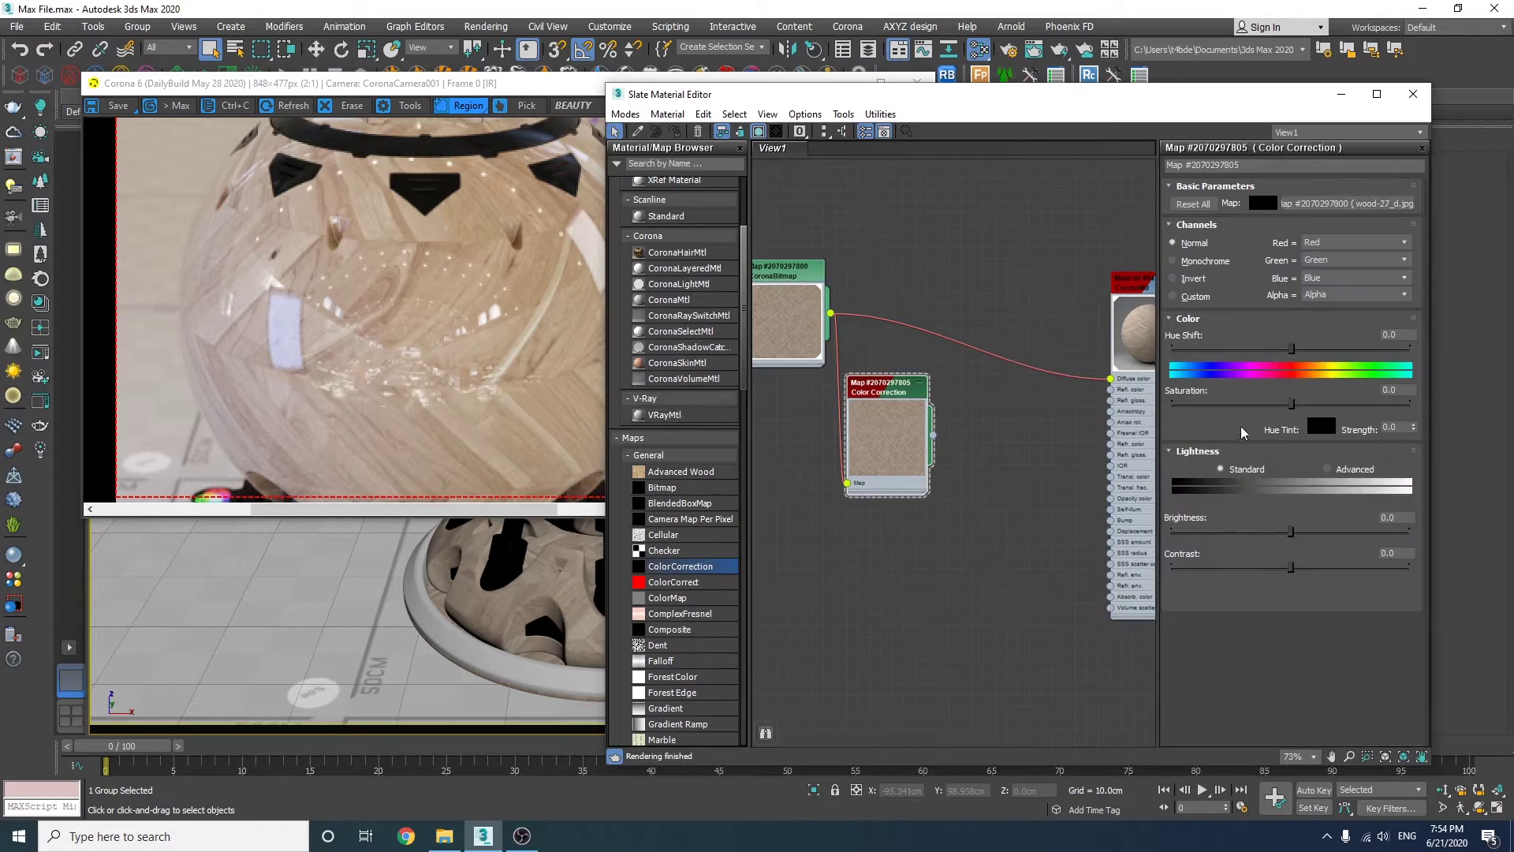
- Desaturate the ColorCorrection map to -100, connect it to the material's Refl. color, and inspect the rendered reflections
left_click_drag(1254, 405, 1147, 409)
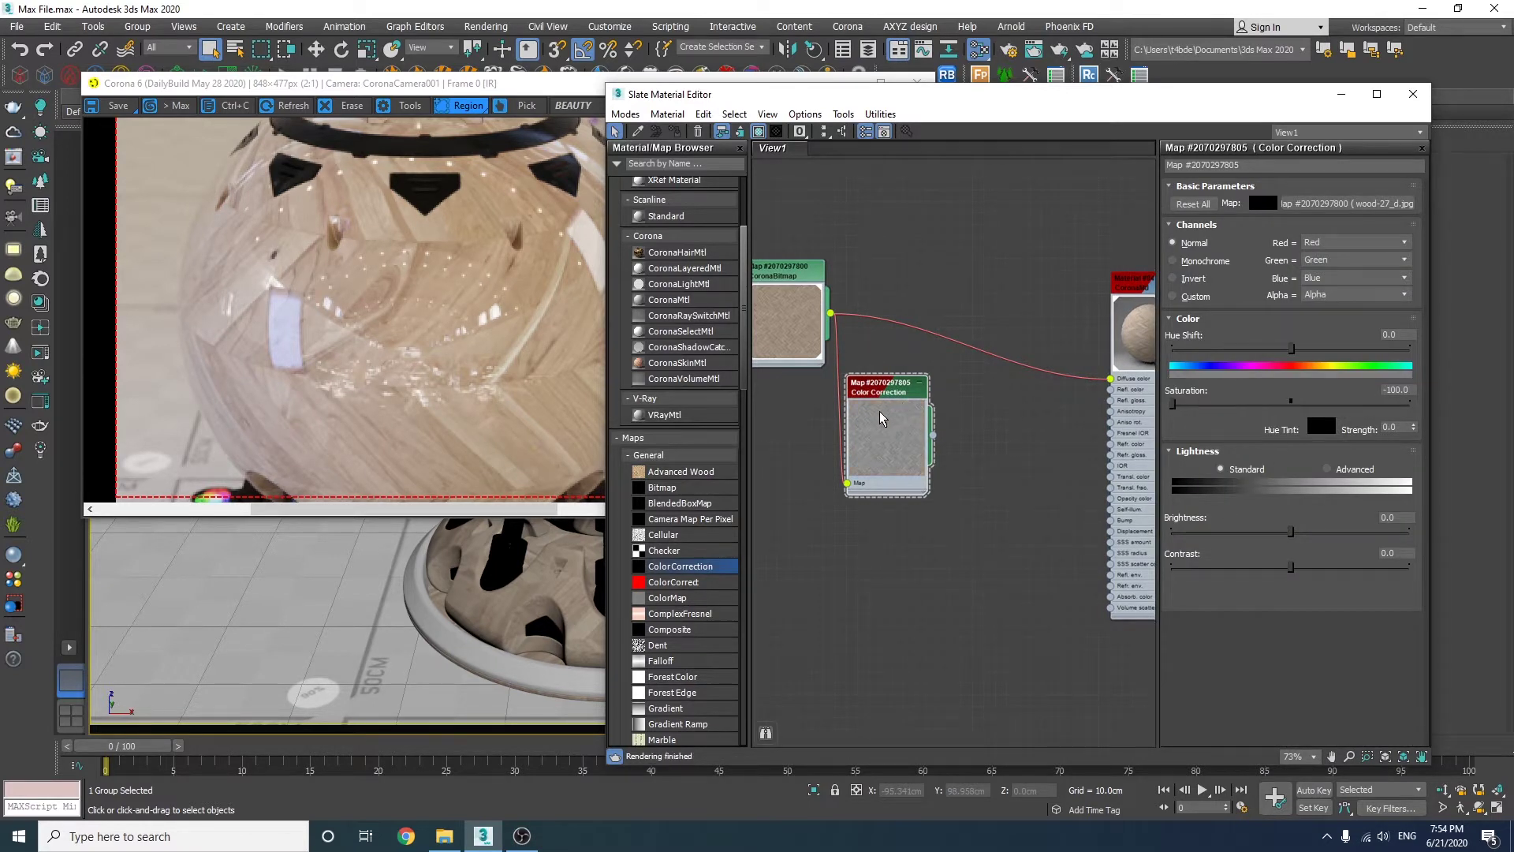
left_click_drag(882, 390, 871, 401)
left_click_drag(921, 447, 1111, 390)
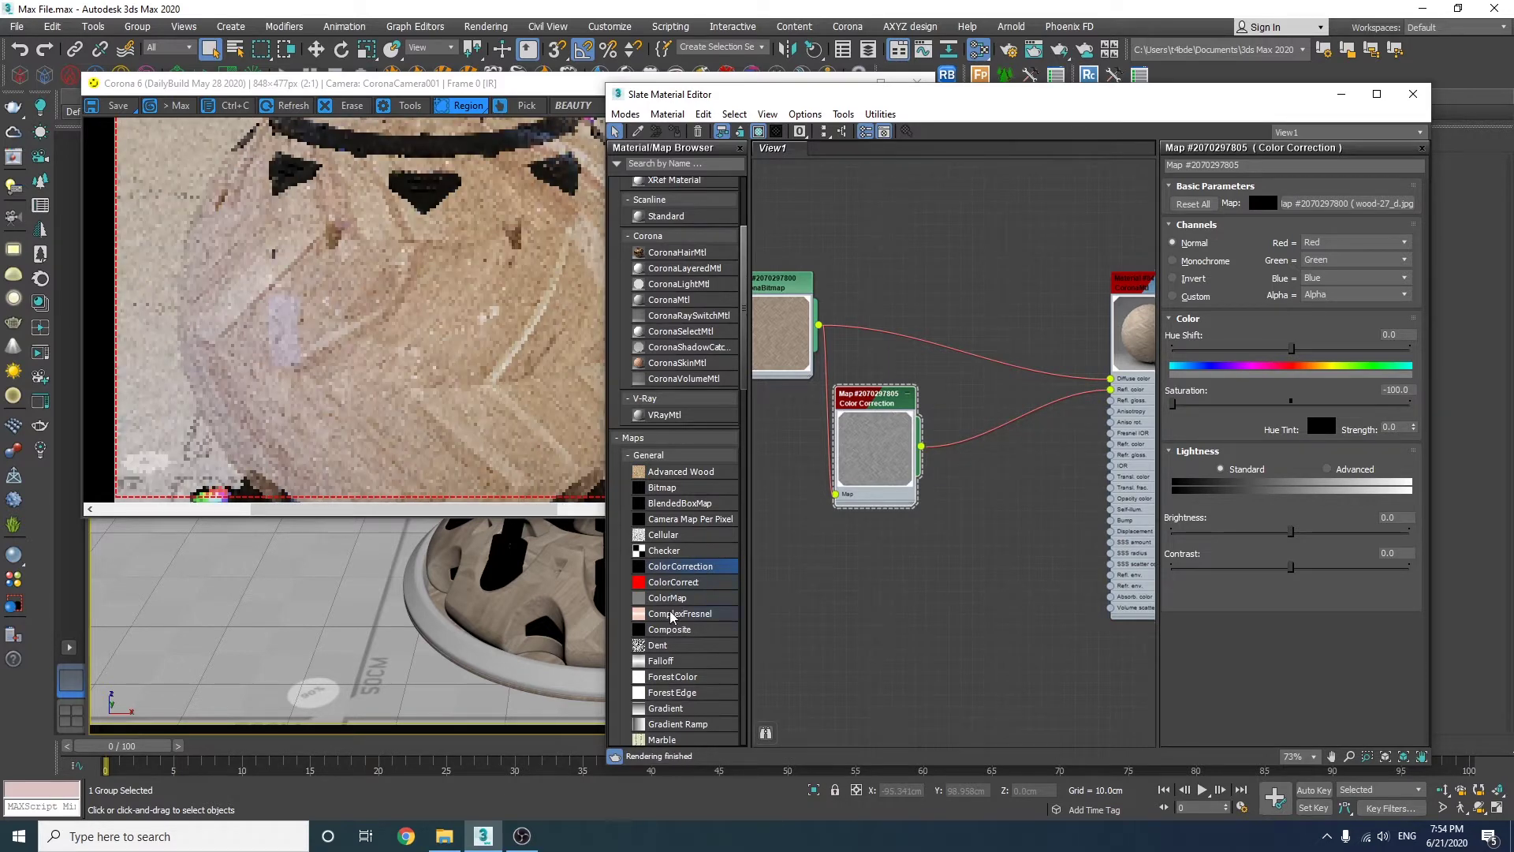
left_click(419, 307)
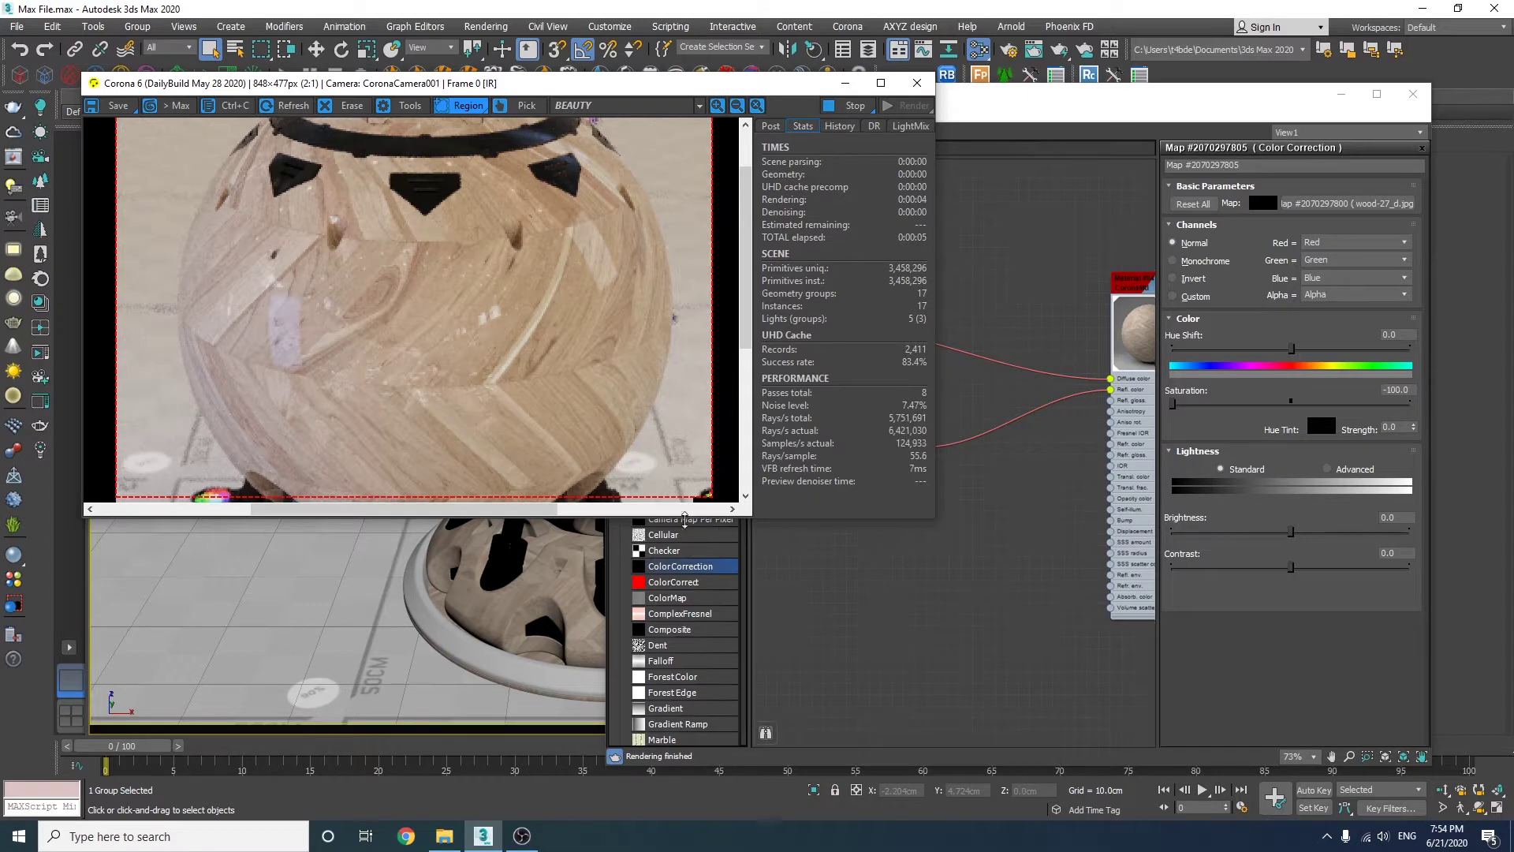
left_click(986, 477)
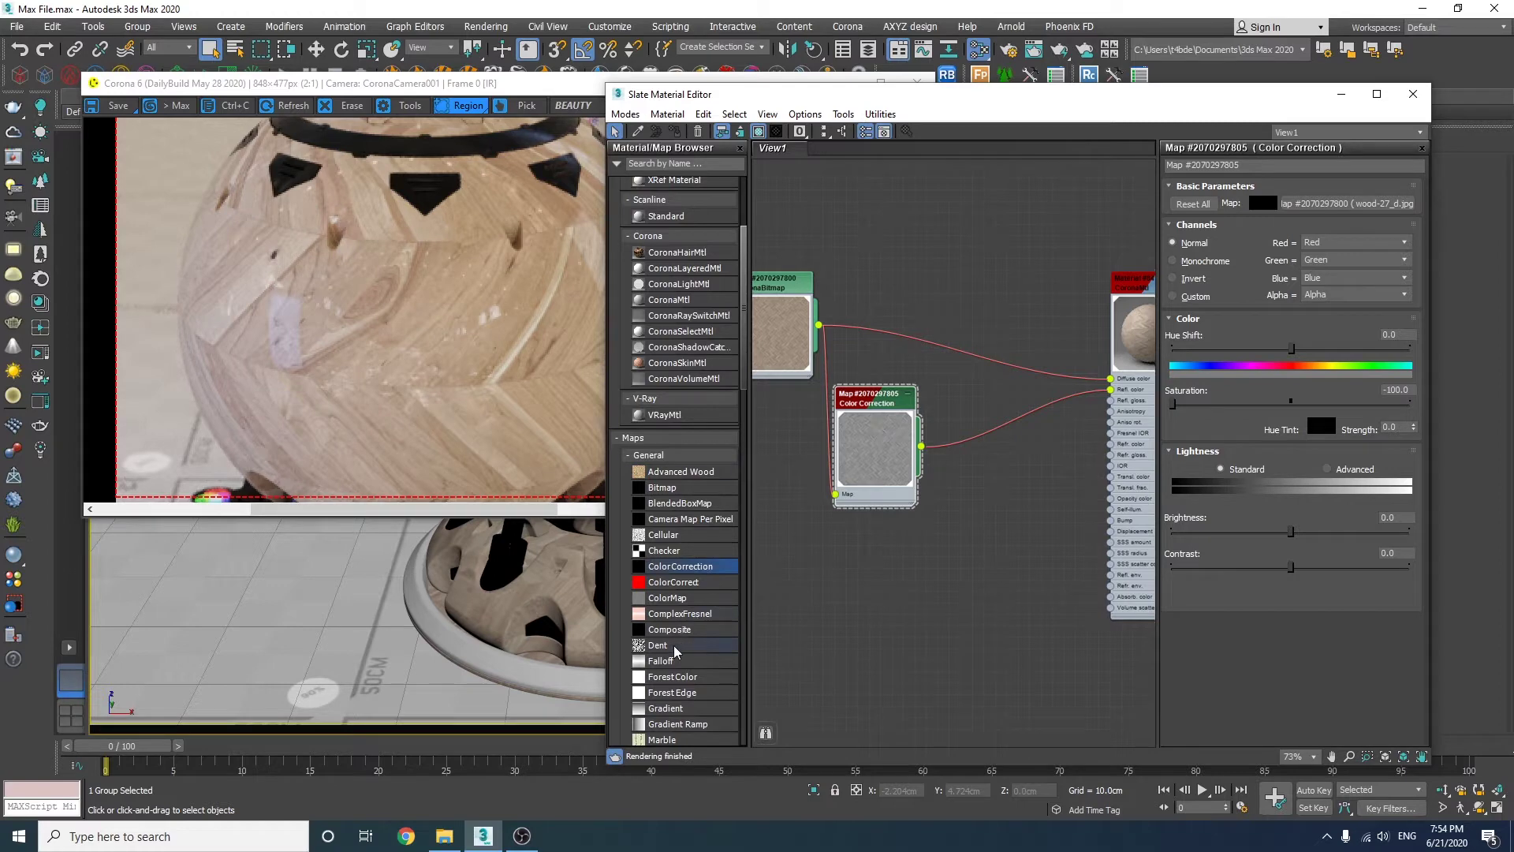
- Insert an Output map between the ColorCorrection map and Refl. color, and open its parameters
scroll(679, 658, "down", 3)
left_click_drag(670, 679, 991, 418)
double_click(990, 418)
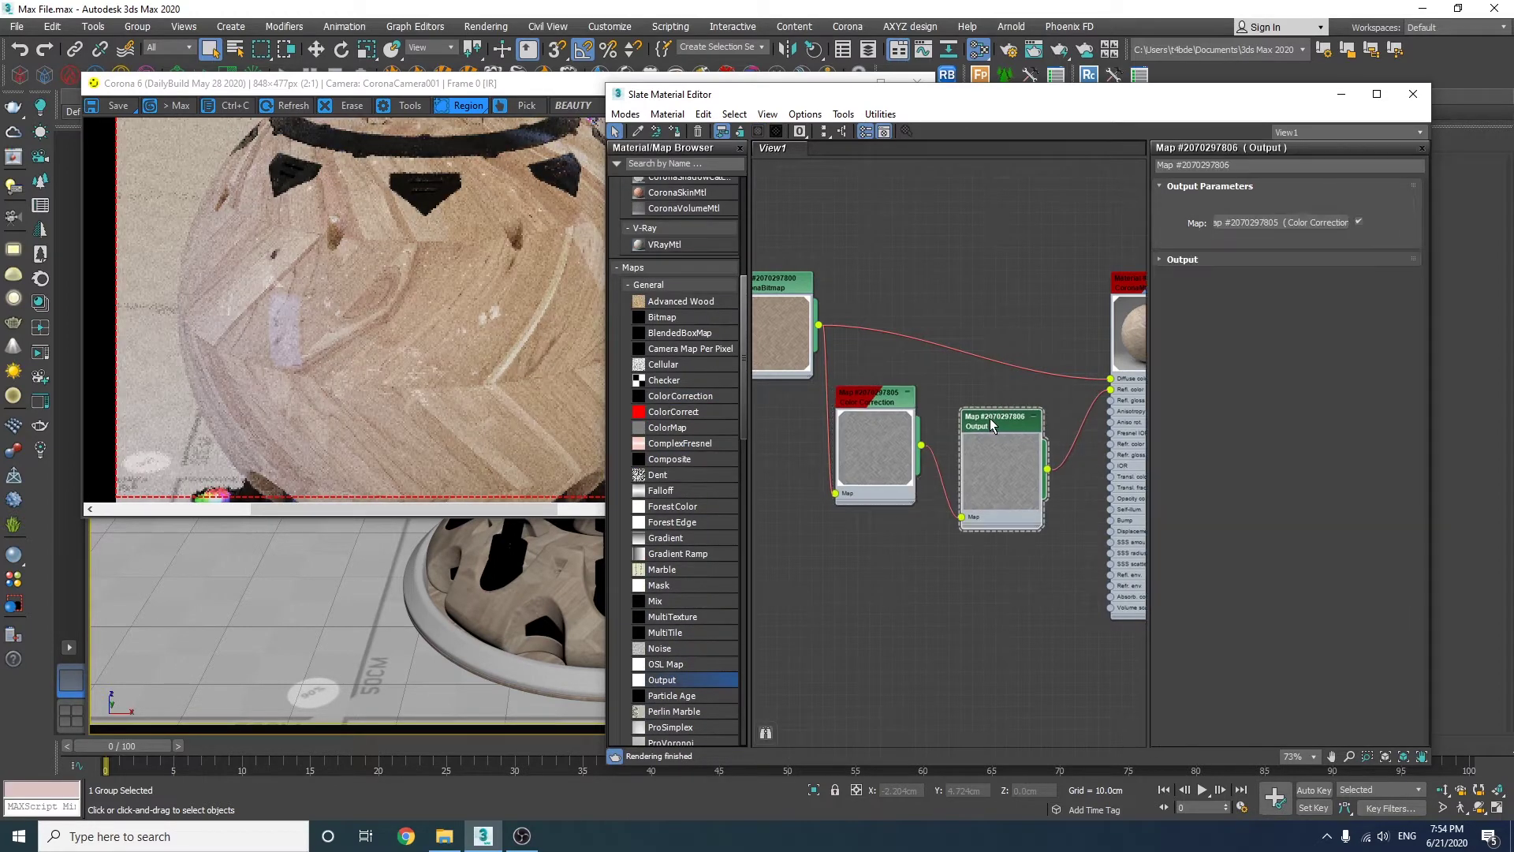
- Enable the Output map's color map and add a Bezier Smooth point on its curve at about 0.46, 0.46
left_click(1196, 261)
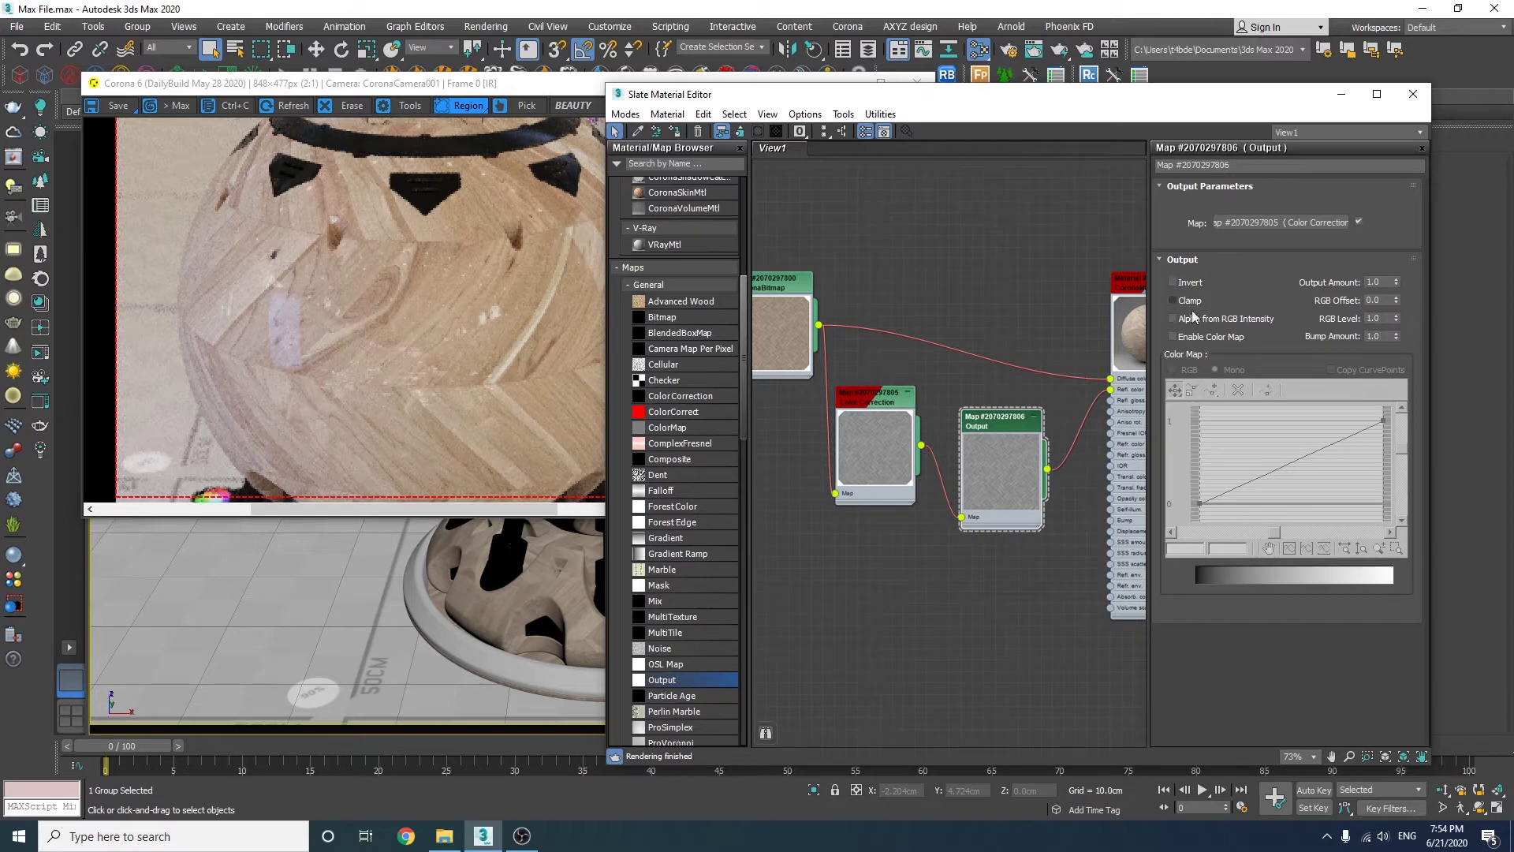
left_click(1224, 337)
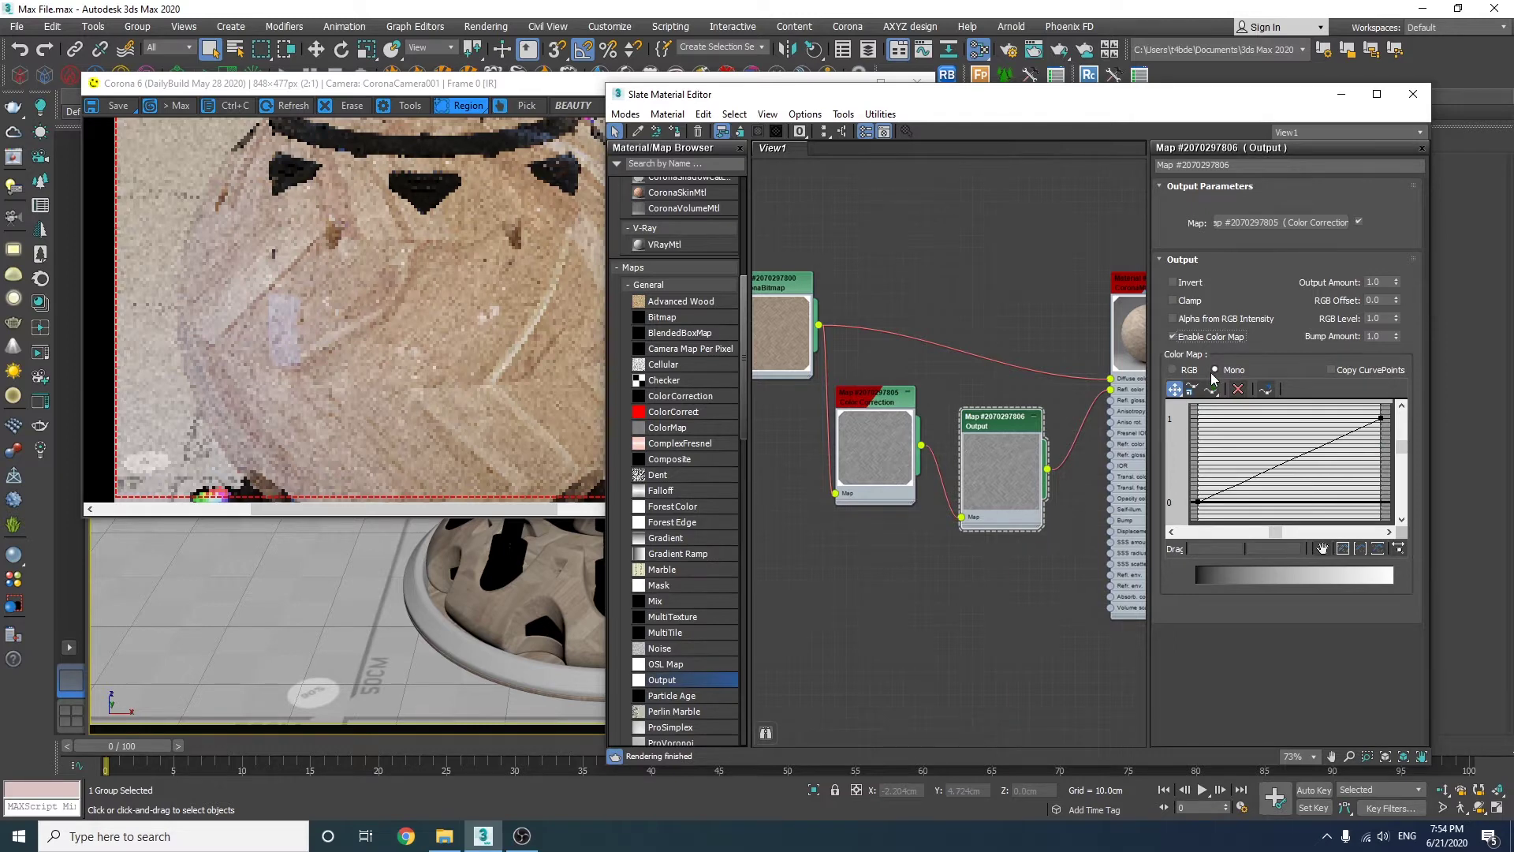
left_click(1211, 388)
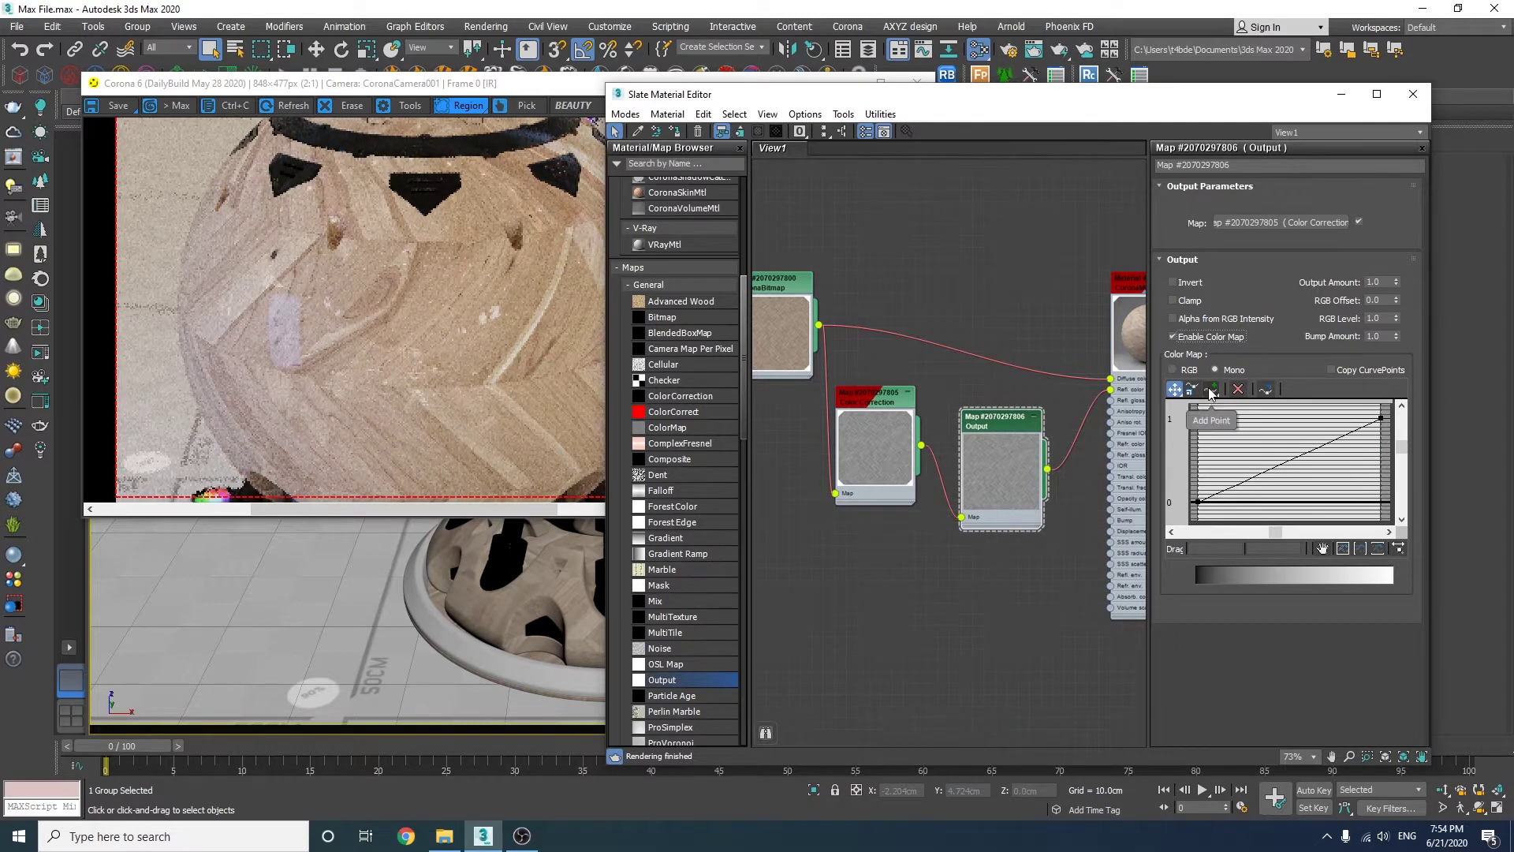
left_click(1281, 464)
right_click(1280, 467)
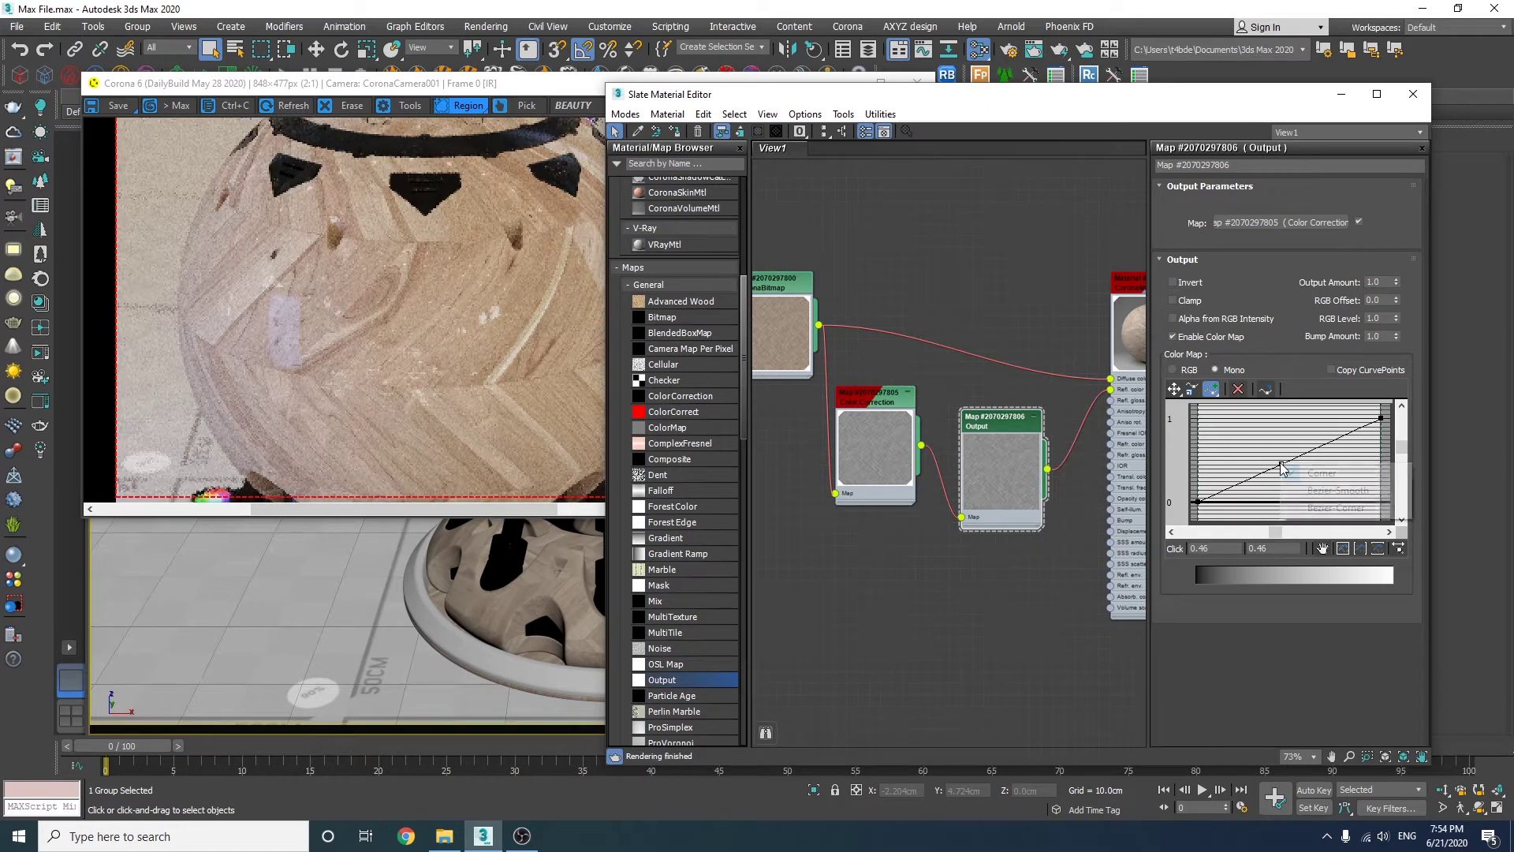
left_click(1337, 490)
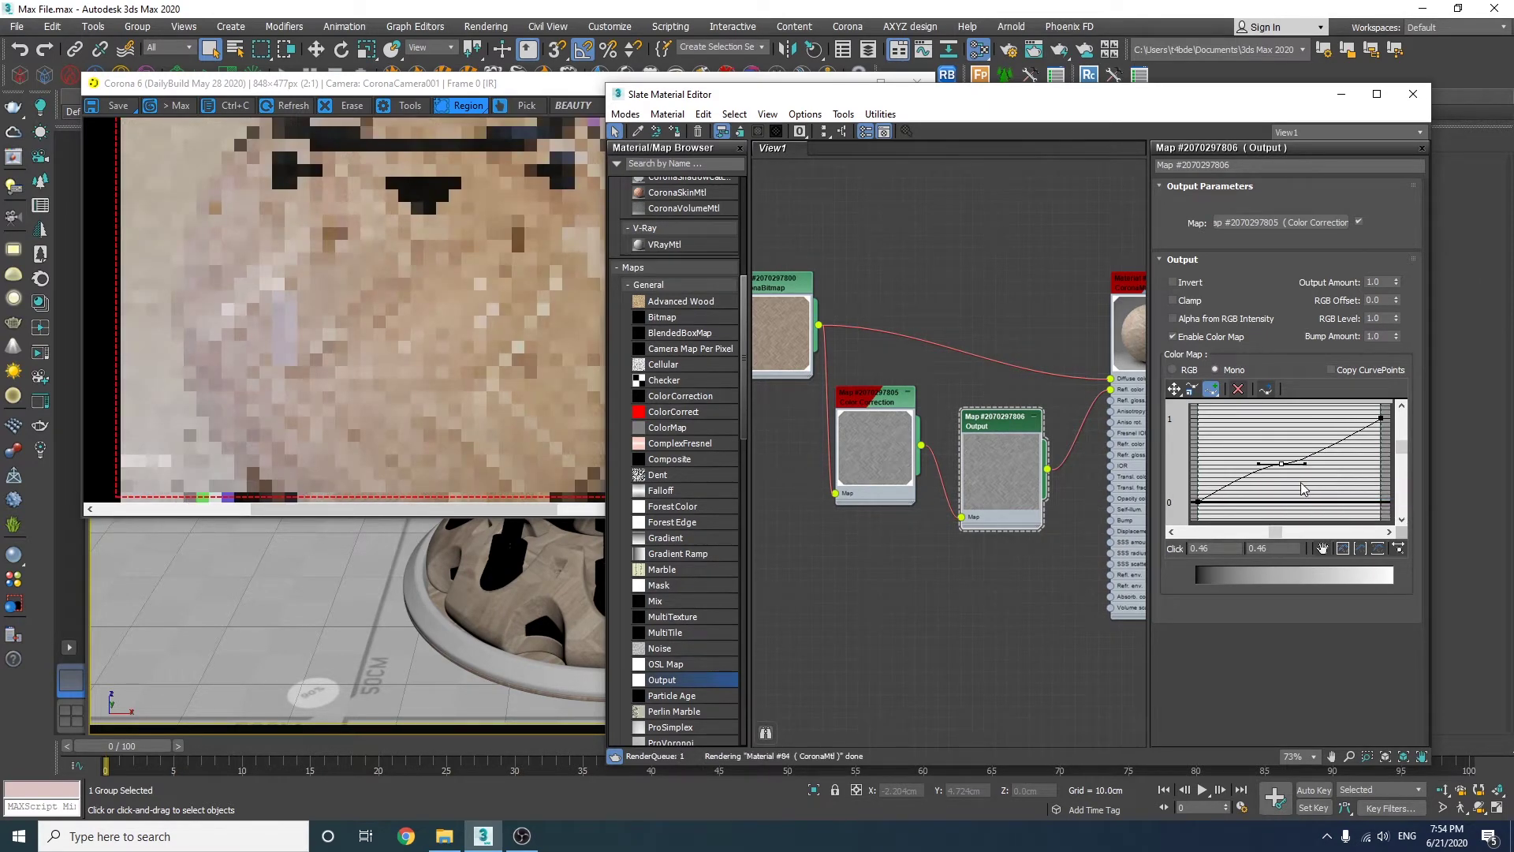
- Move the Output map's new curve point to about 0.151, 0.901 and inspect the reflections on the rendered ball
left_click(1174, 389)
left_click_drag(1256, 463, 1224, 430)
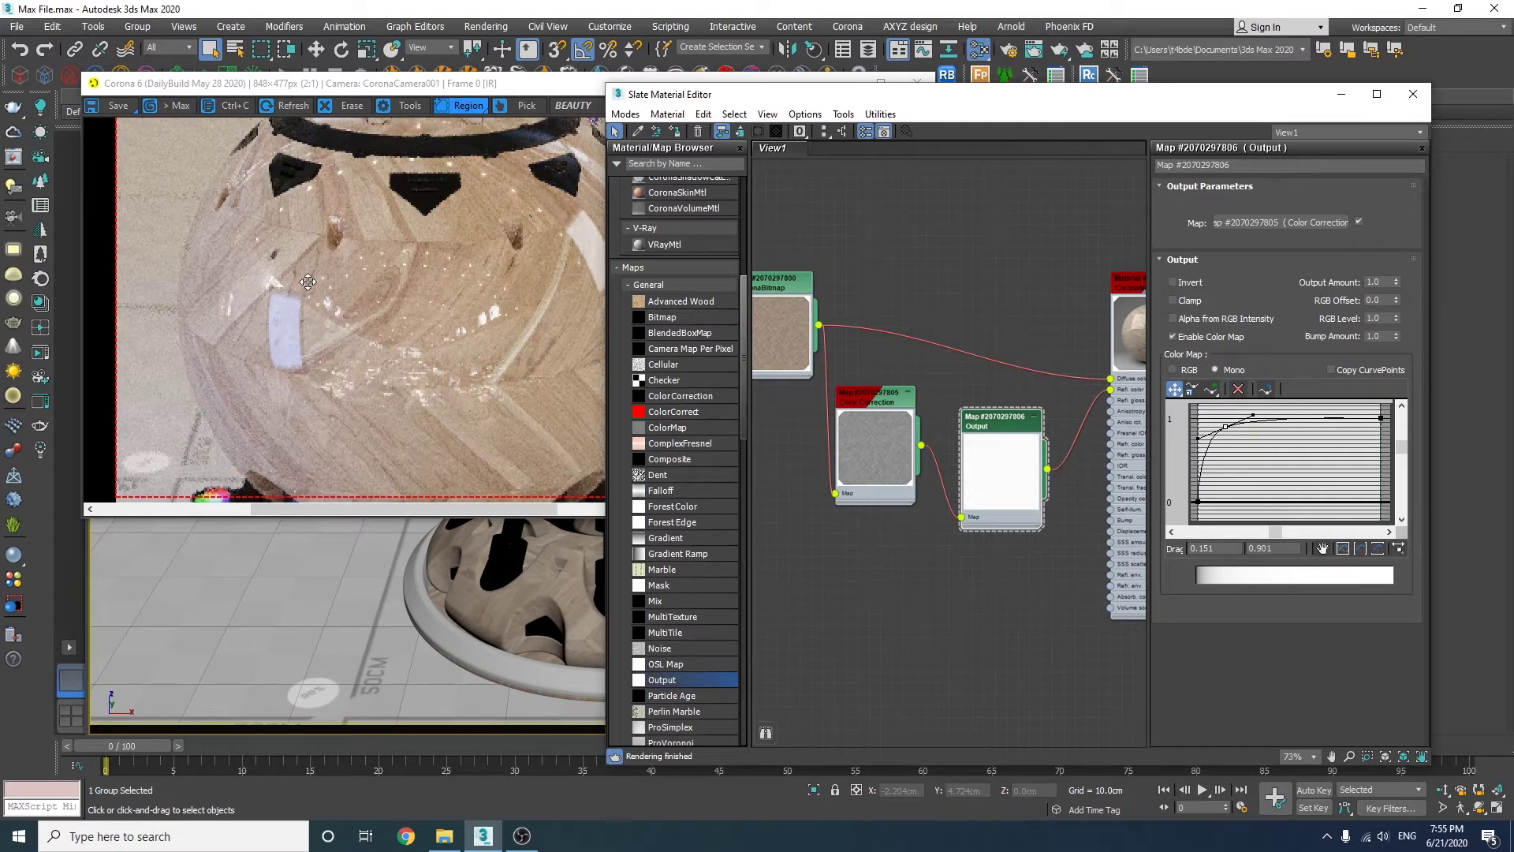
left_click(520, 298)
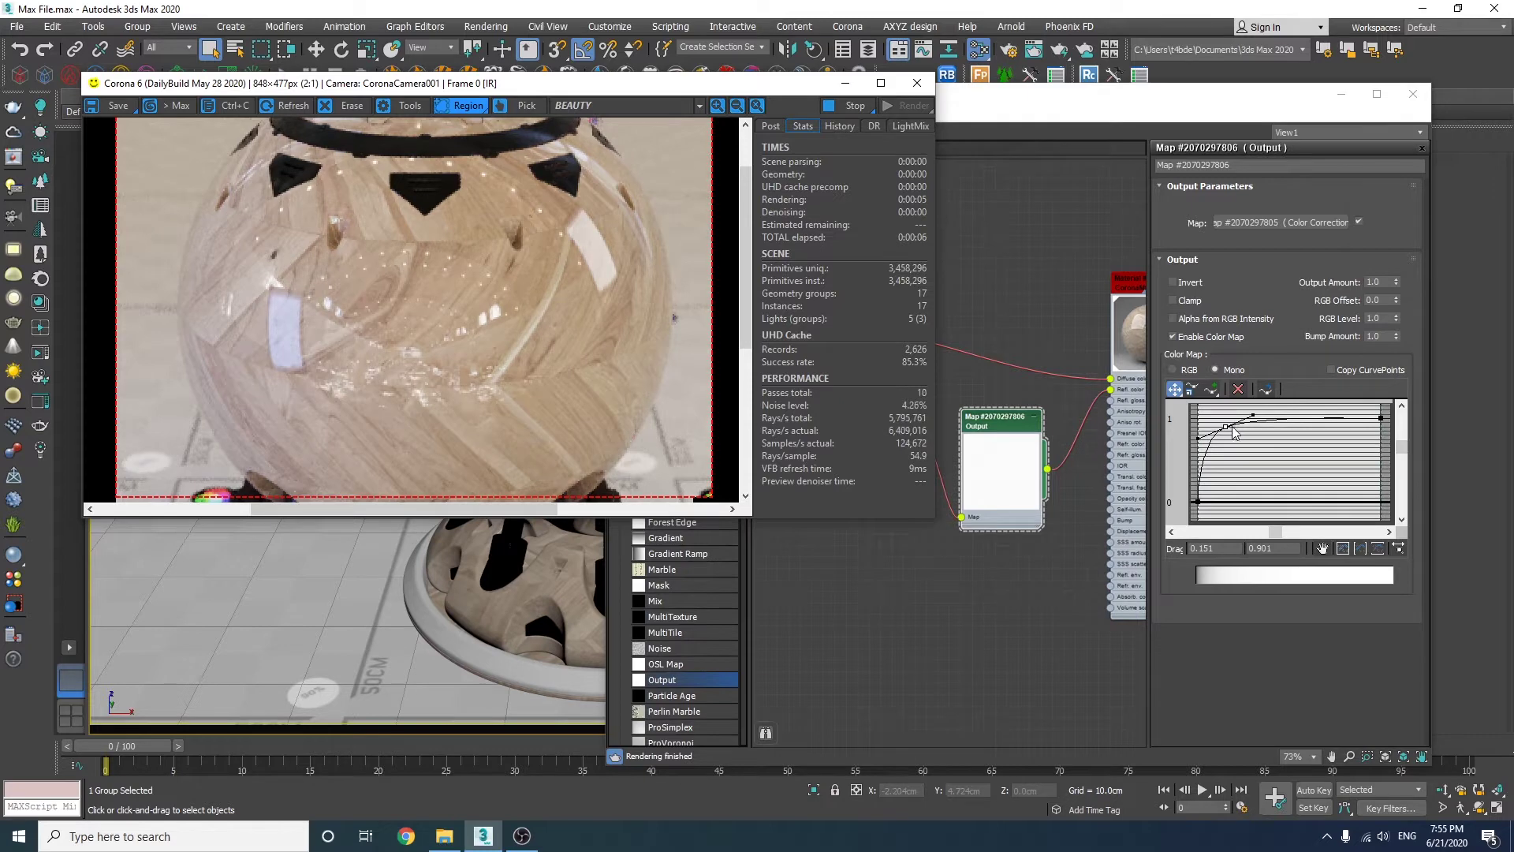
left_click(1014, 388)
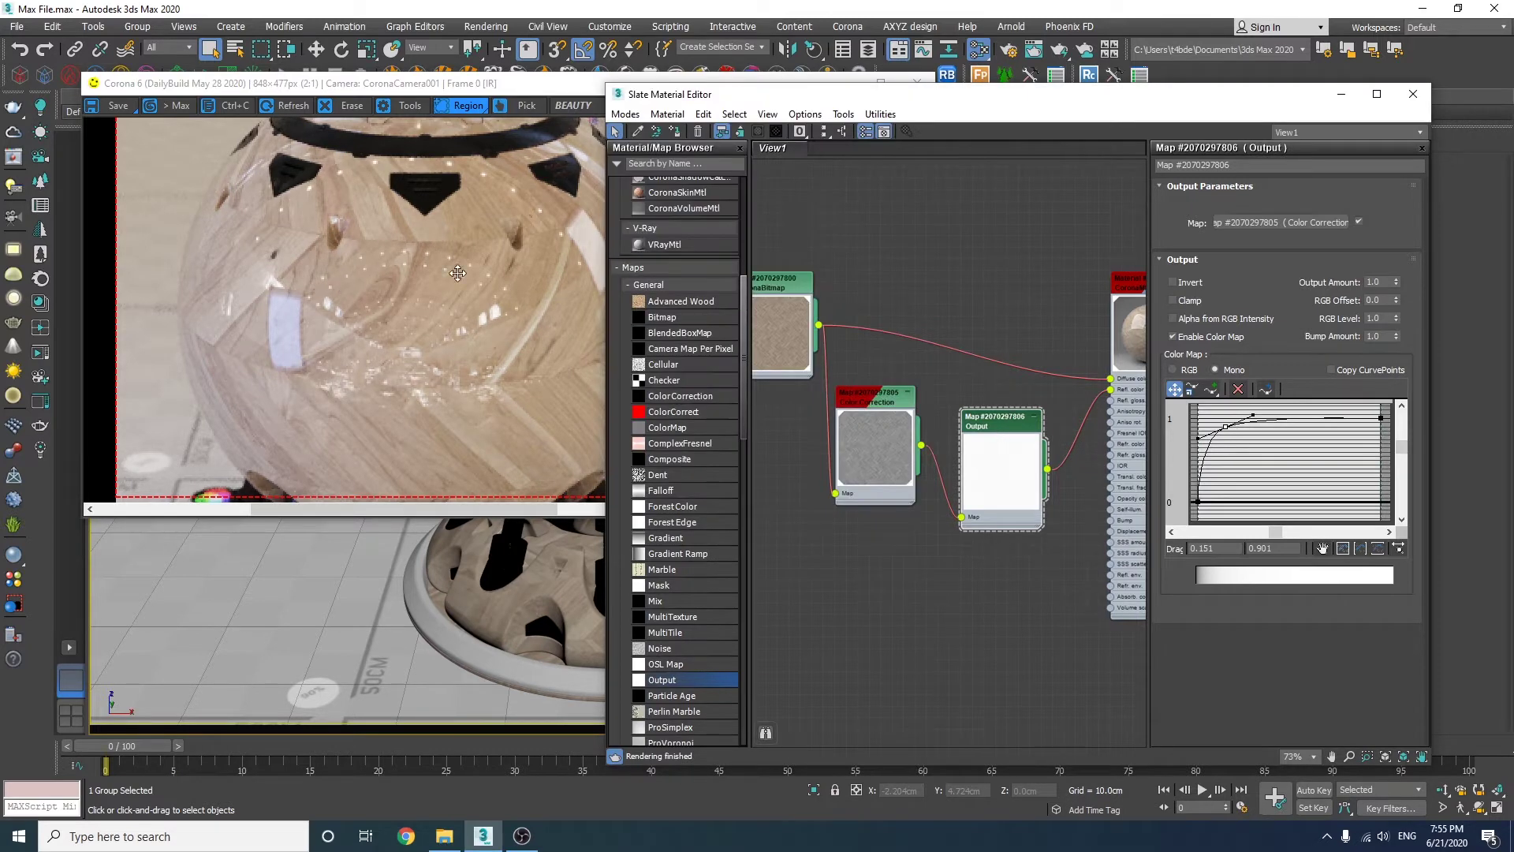
- Set the wood material's reflection Glossiness to 0.7 and inspect the rendered ball
middle_click_drag(971, 374, 942, 357)
double_click(1094, 280)
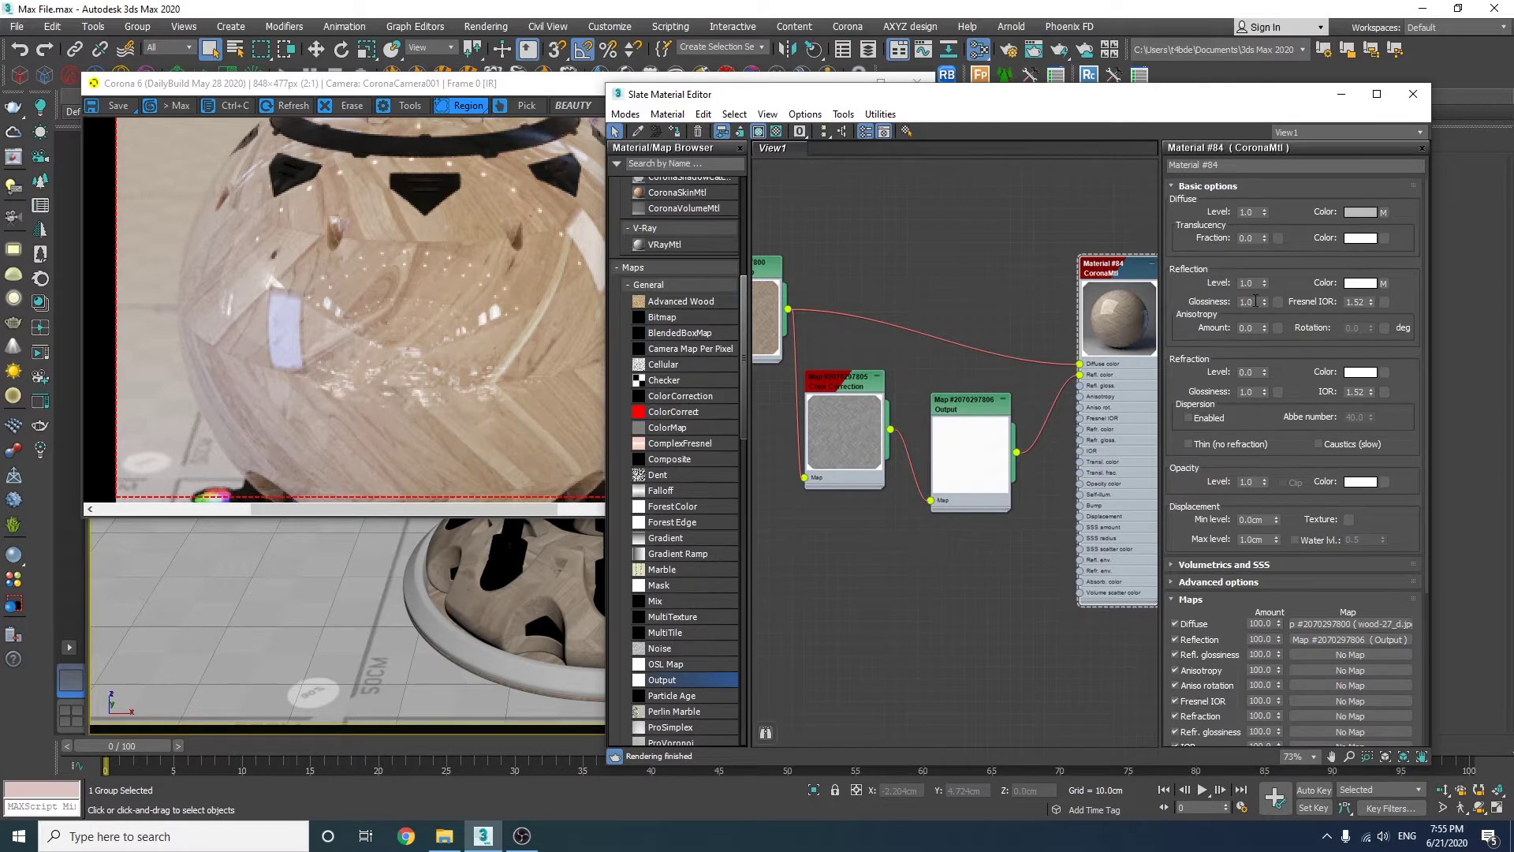
left_click_drag(918, 100, 1018, 110)
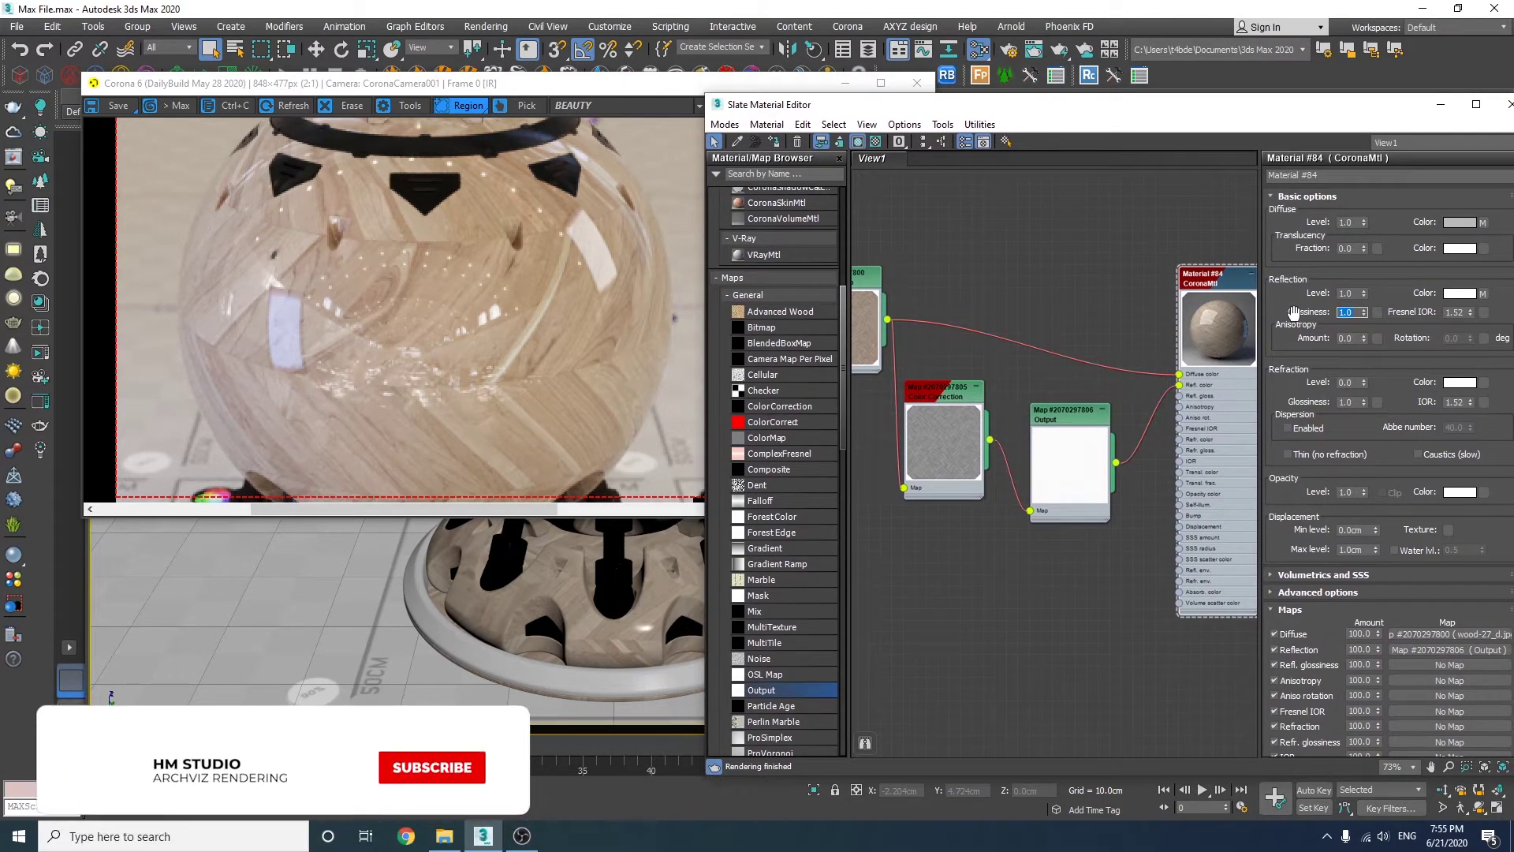
type("0.7")
key("Return")
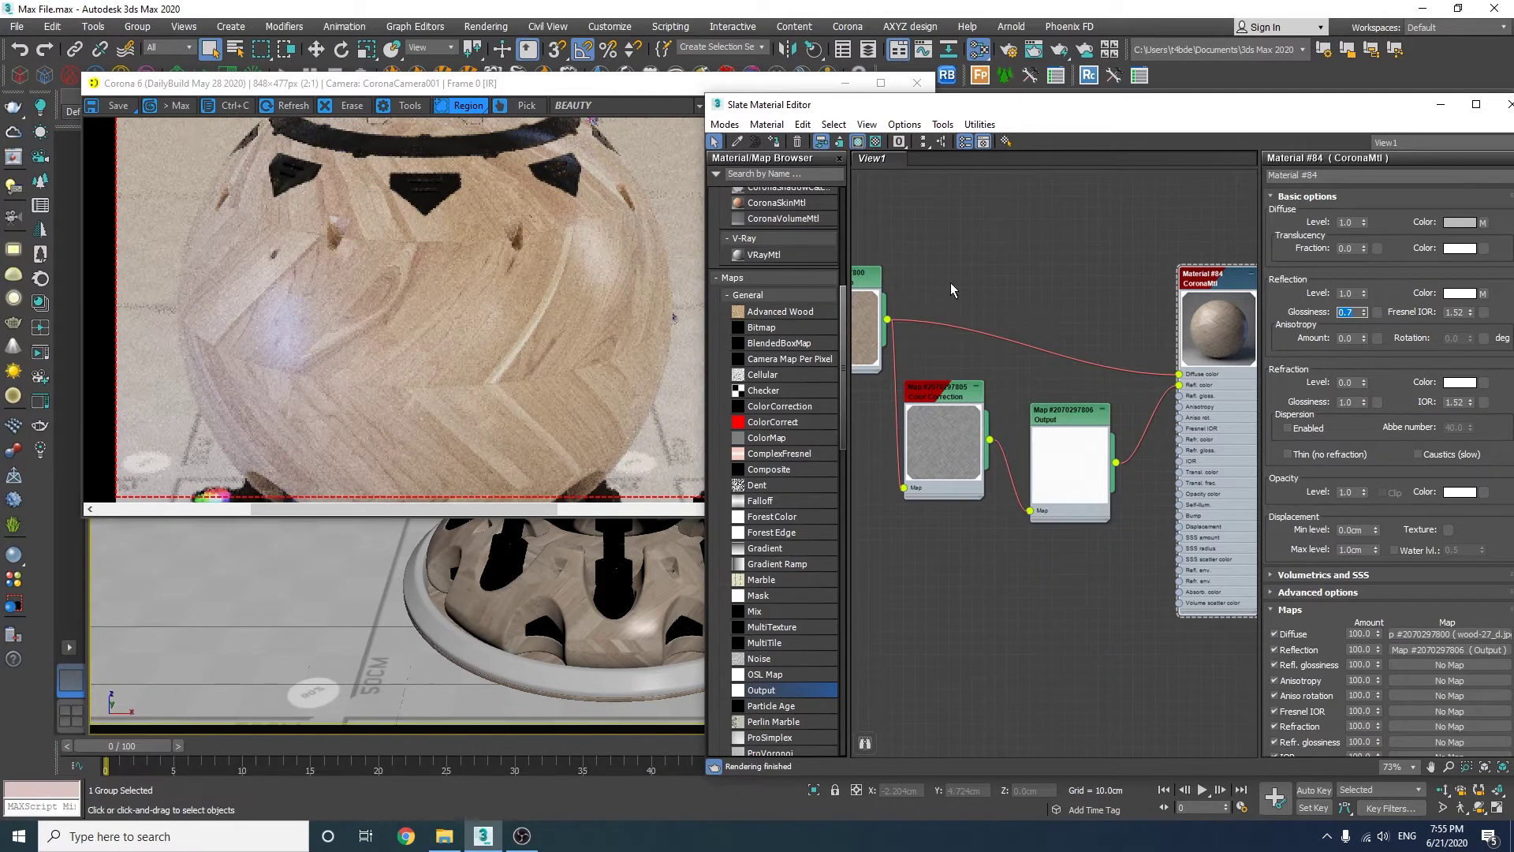
left_click(395, 255)
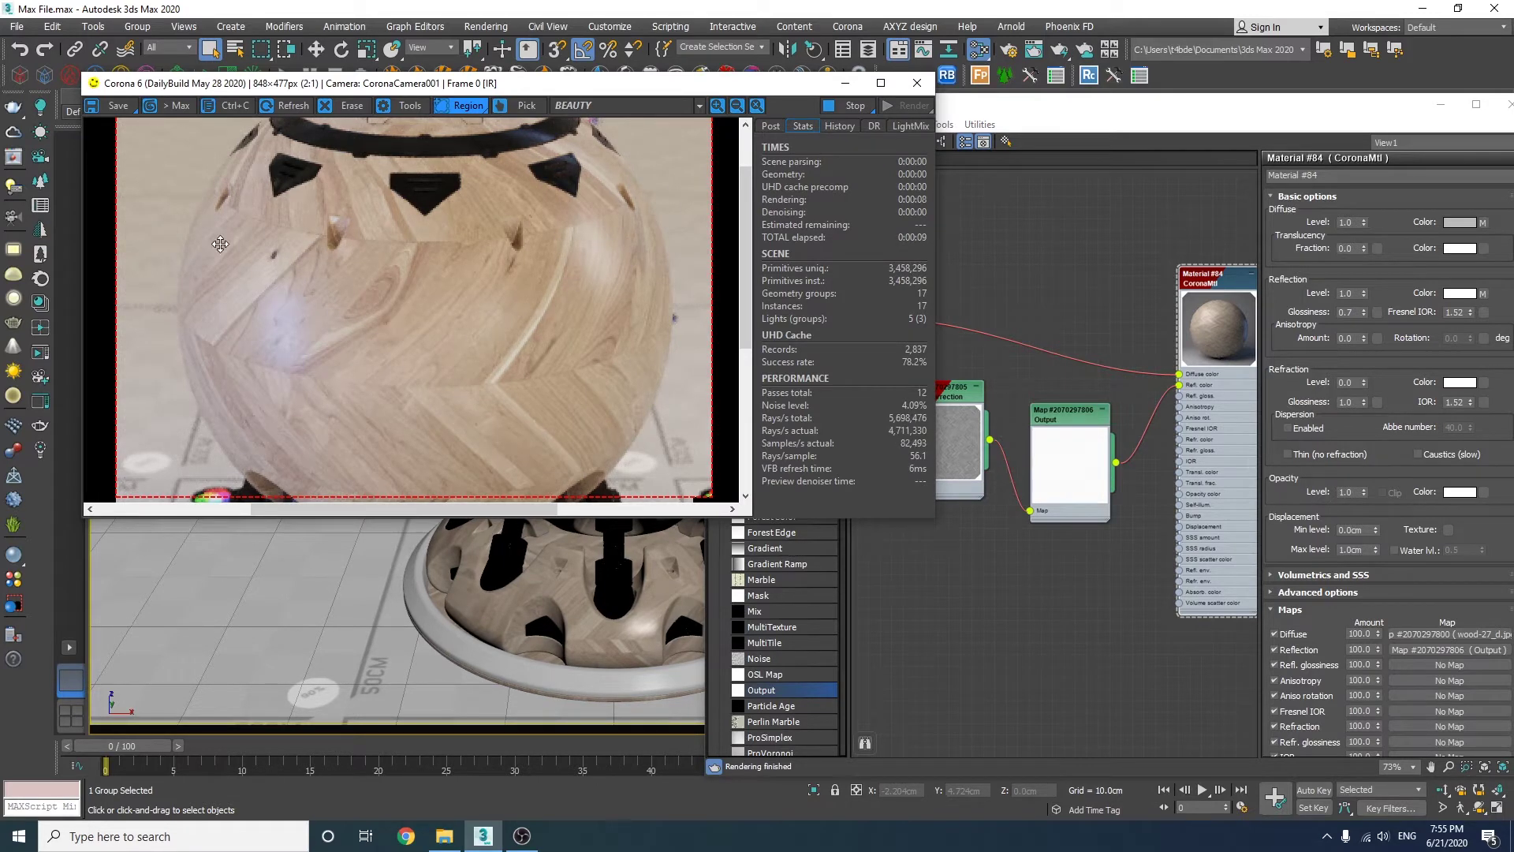
- Add a second Output map fed by the ColorCorrection map, connect it to Refl. gloss, and inspect the render
left_click(1010, 410)
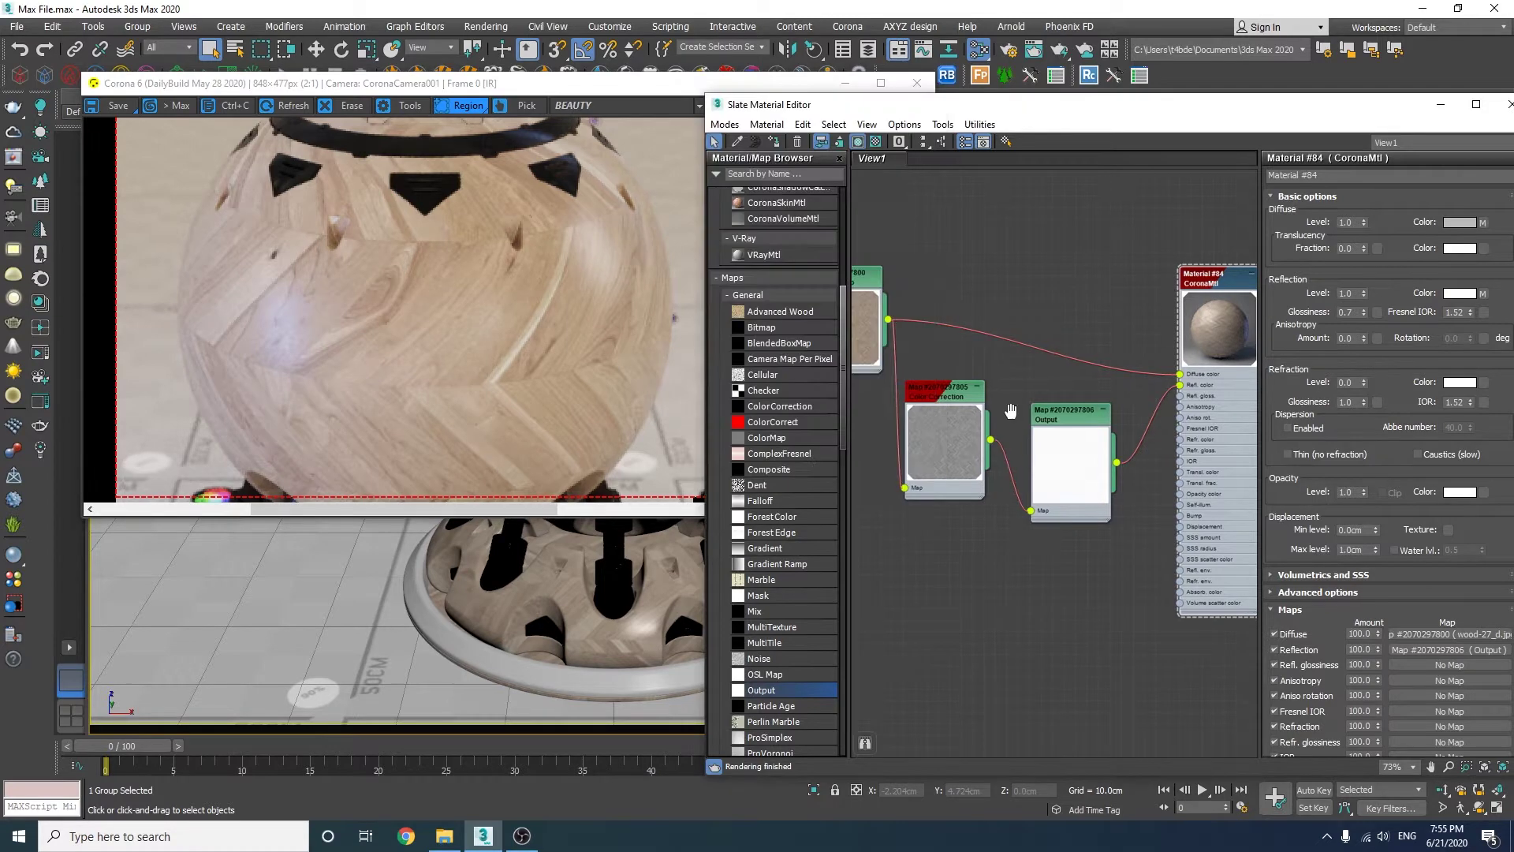
left_click(1031, 582)
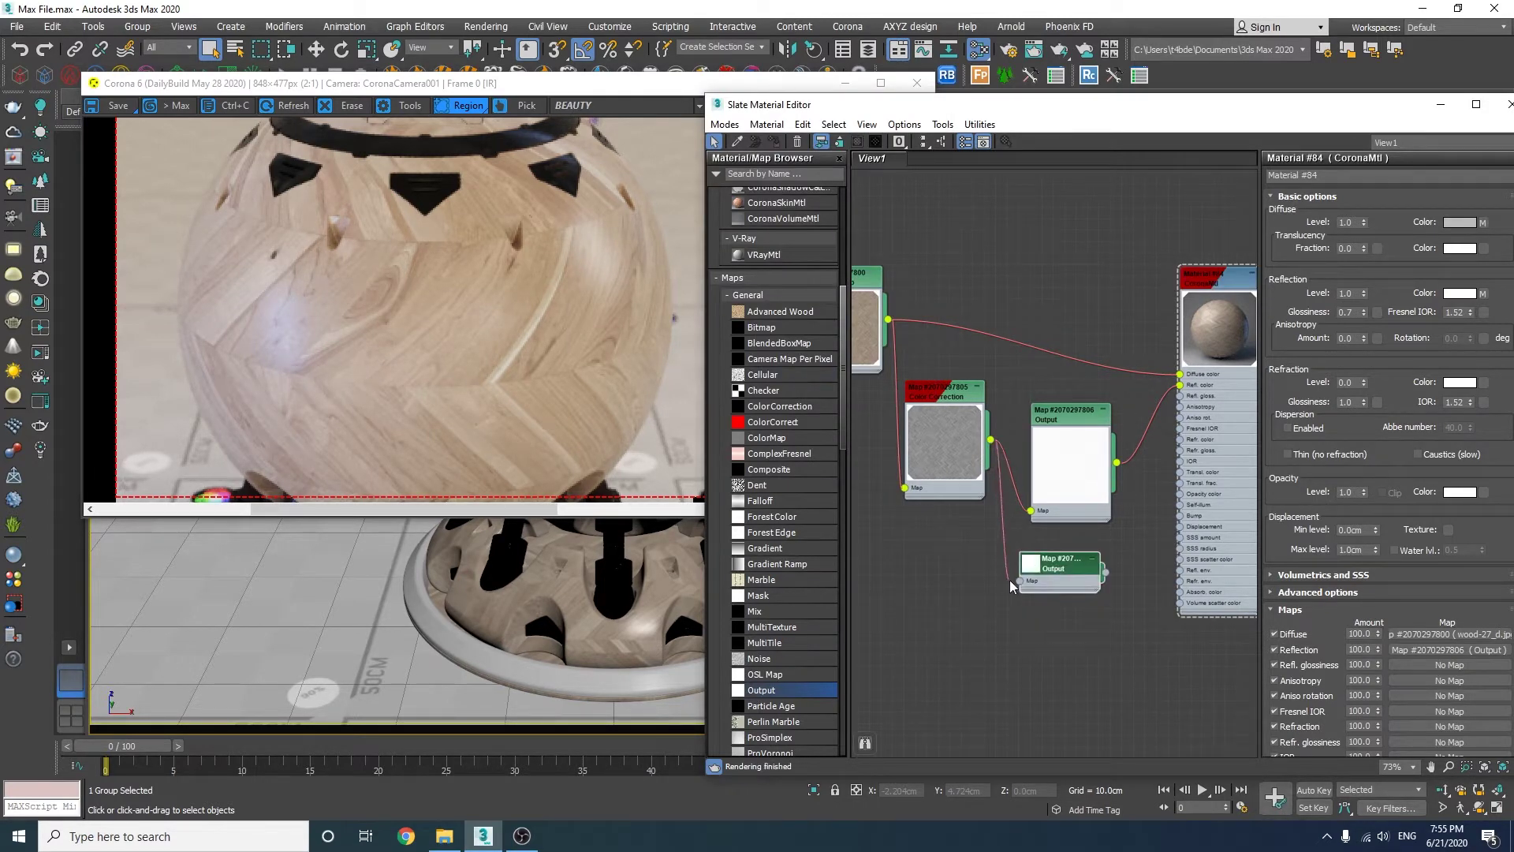
left_click_drag(1010, 582, 1182, 401)
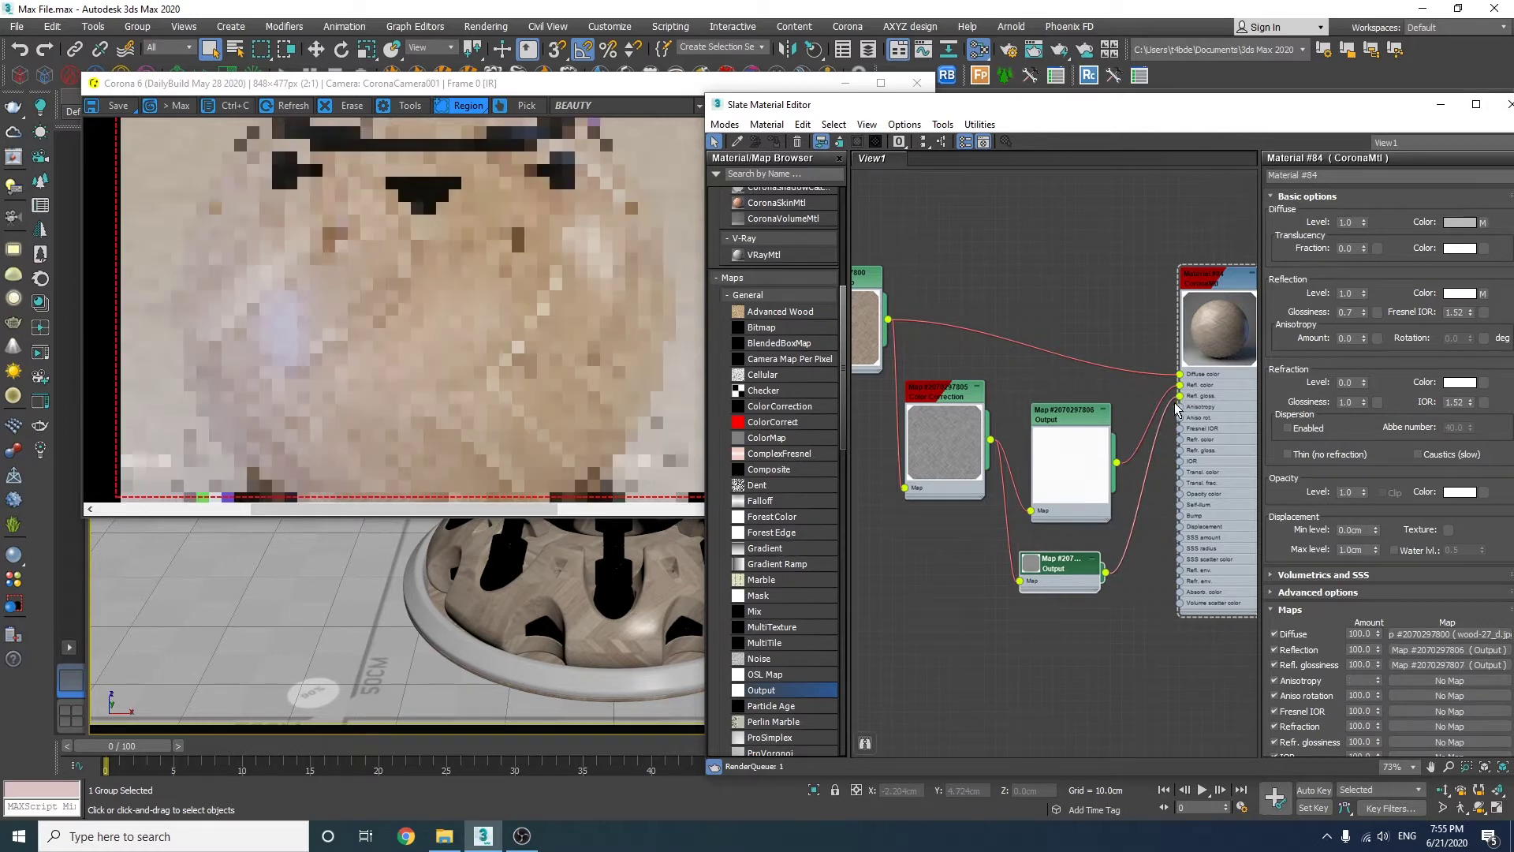
left_click(519, 417)
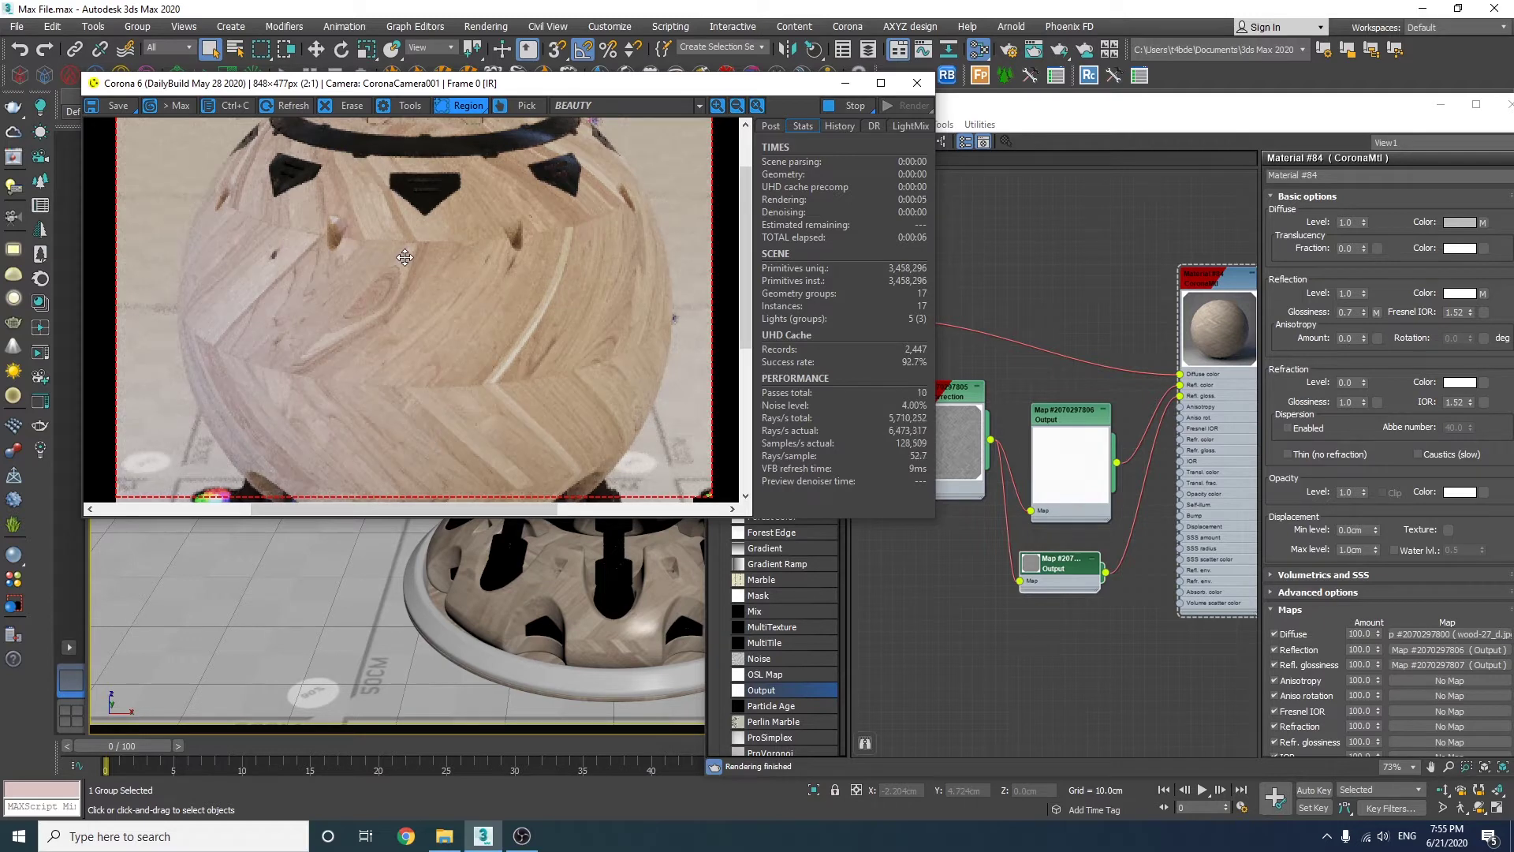
- Enable the glossiness Output map's color map, add a Bezier Smooth curve point, and move it to about 0.258, 0.72
double_click(1061, 566)
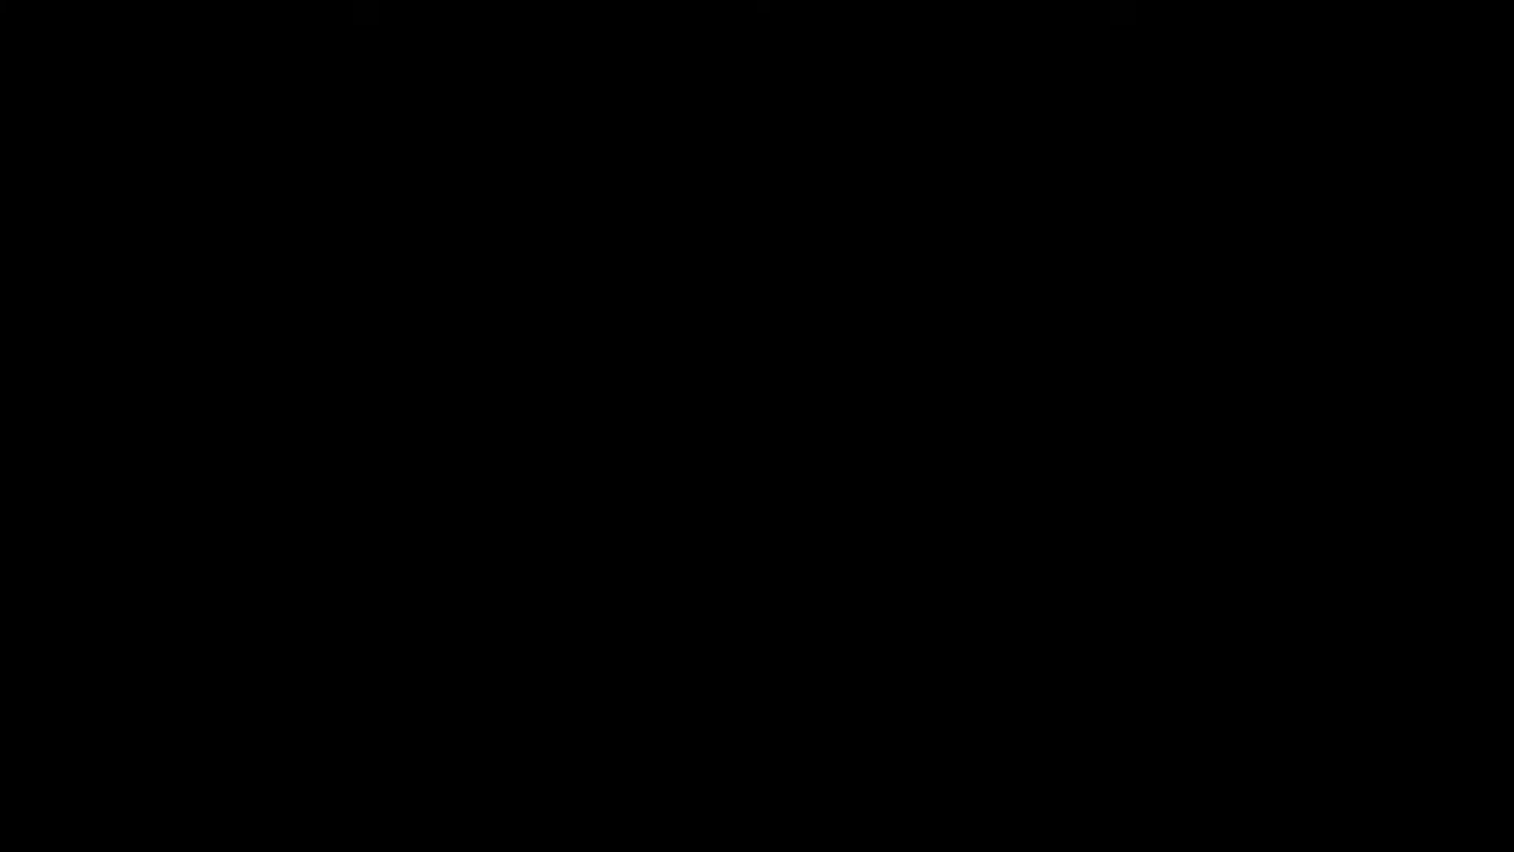
left_click(1282, 270)
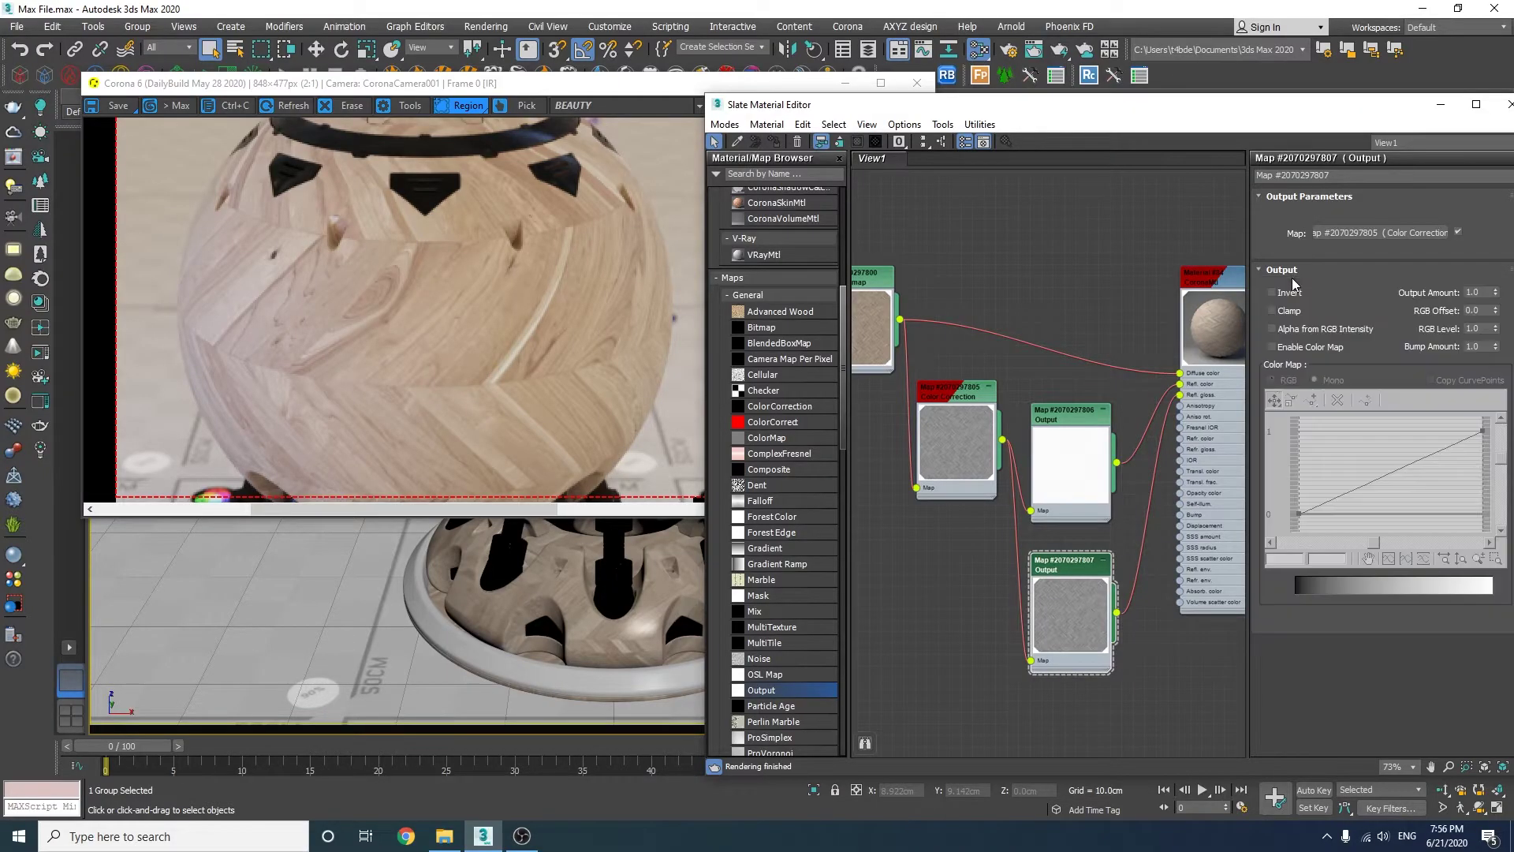
left_click(1272, 348)
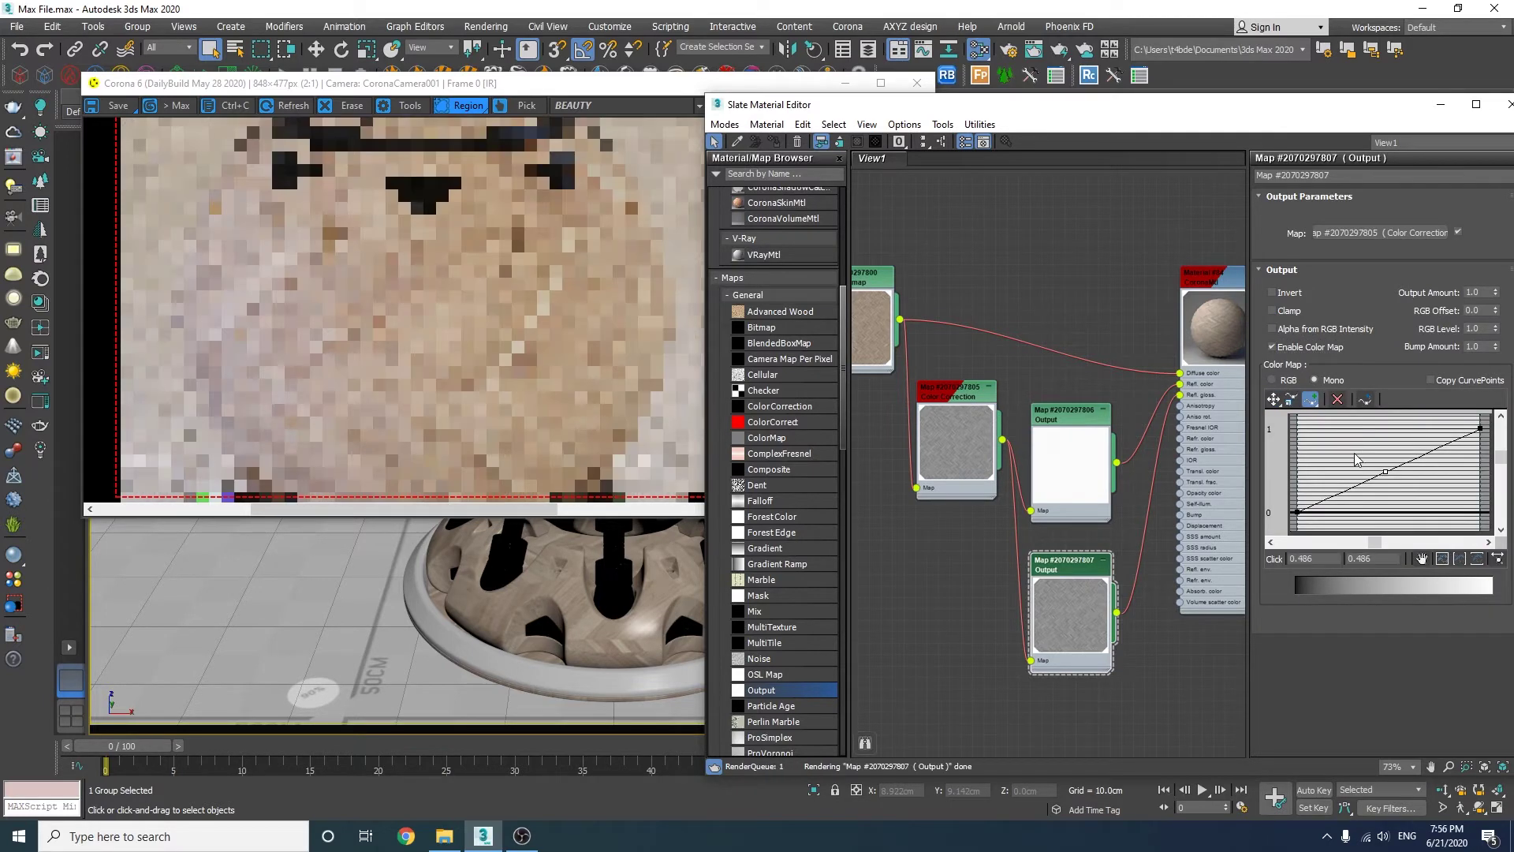
right_click(1386, 472)
left_click(1411, 499)
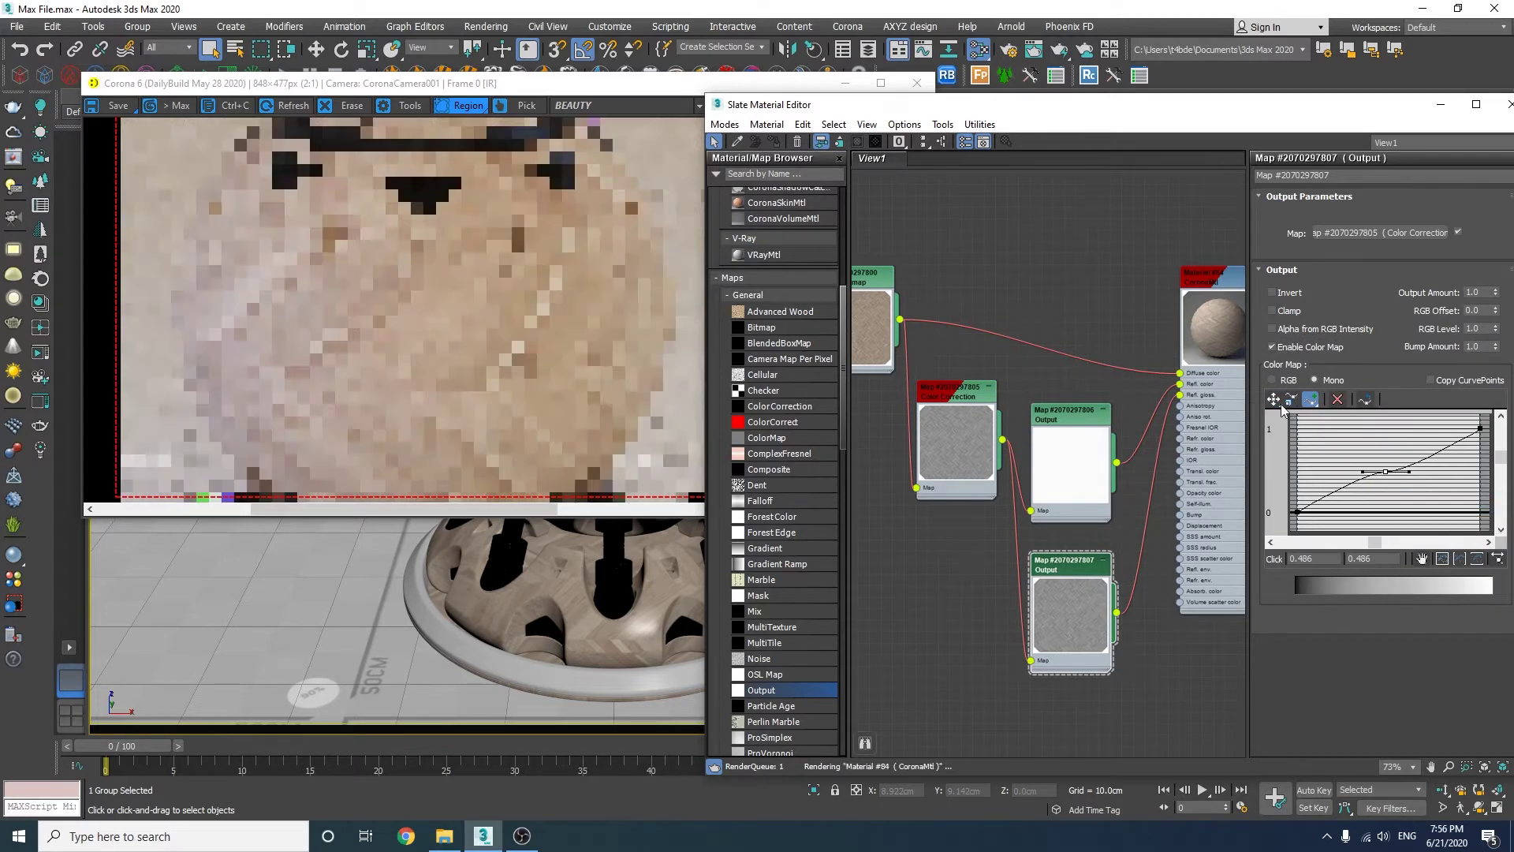
mouse_move(1362, 472)
left_mouse_down()
mouse_move(1354, 486)
mouse_move(1345, 449)
mouse_move(1307, 468)
mouse_move(1341, 452)
left_mouse_up()
left_click_drag(1340, 451, 1343, 452)
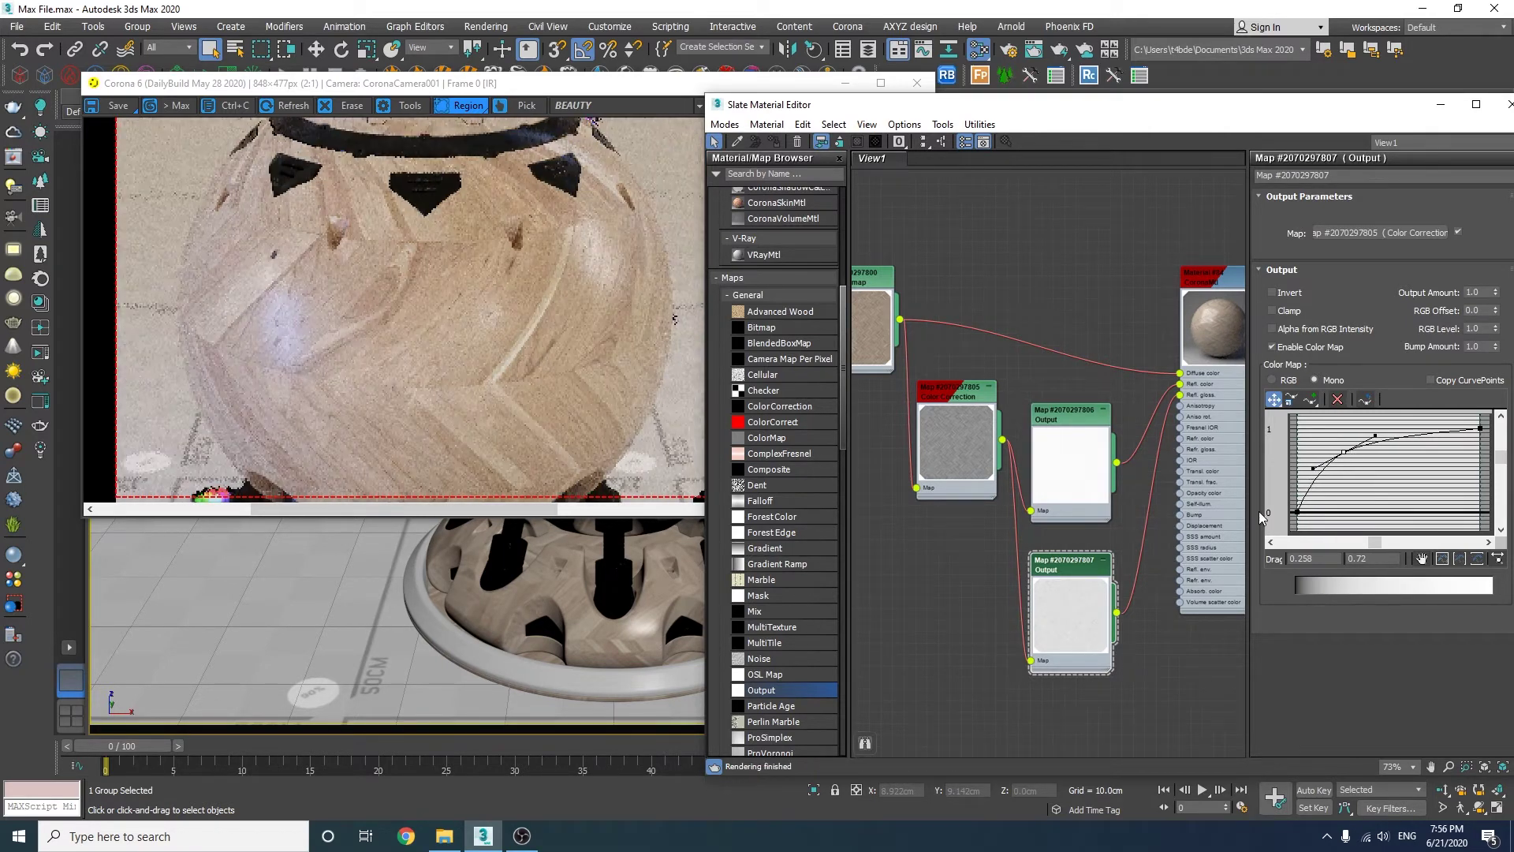
- Preview the glossiness Output map enlarged and examine its gray tones
right_click(1082, 575)
left_click(1115, 294)
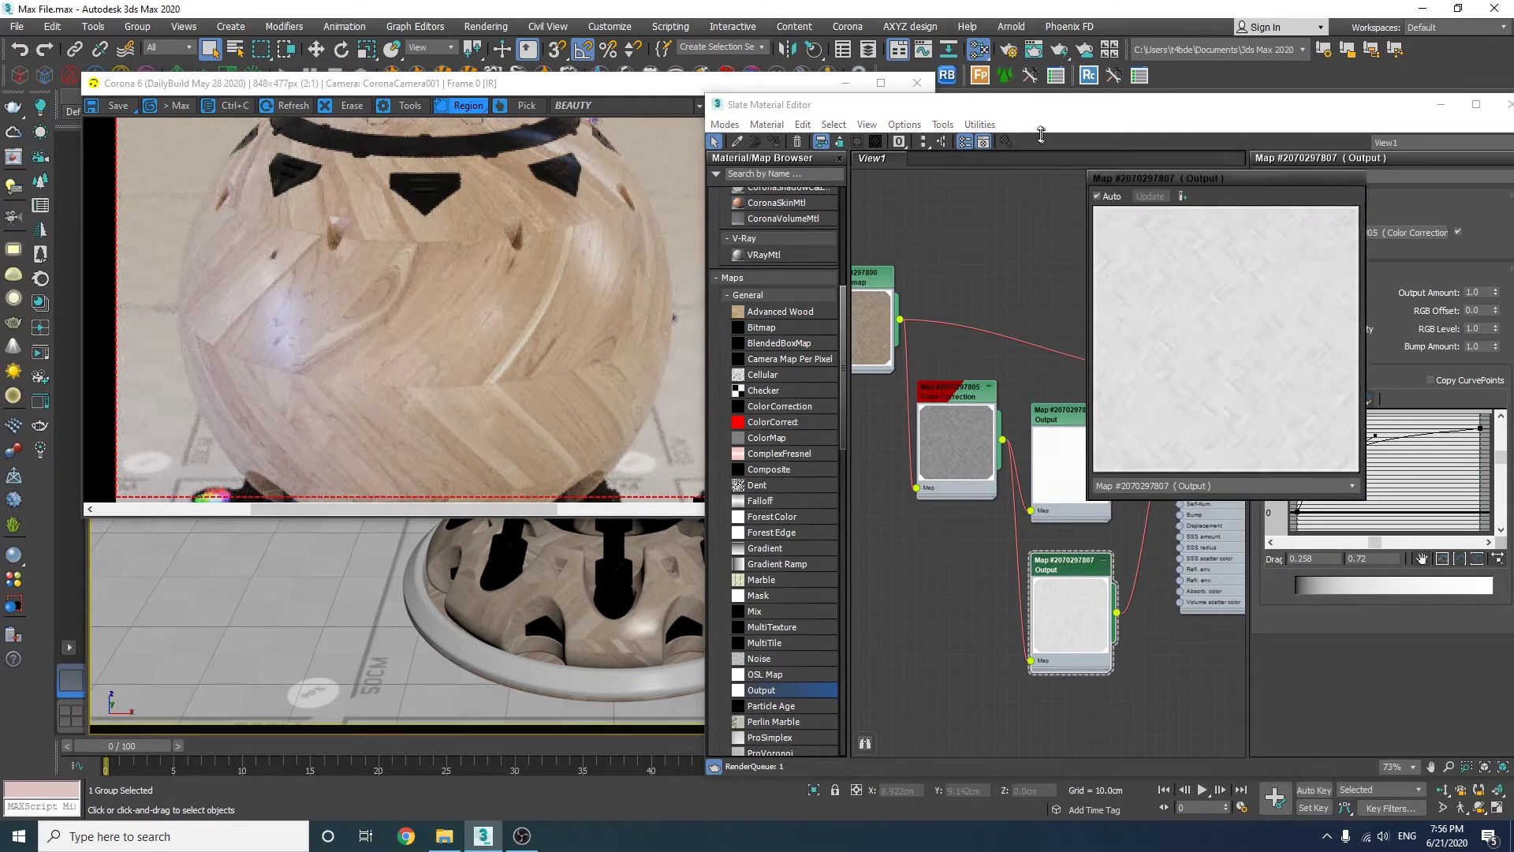
left_click(982, 193)
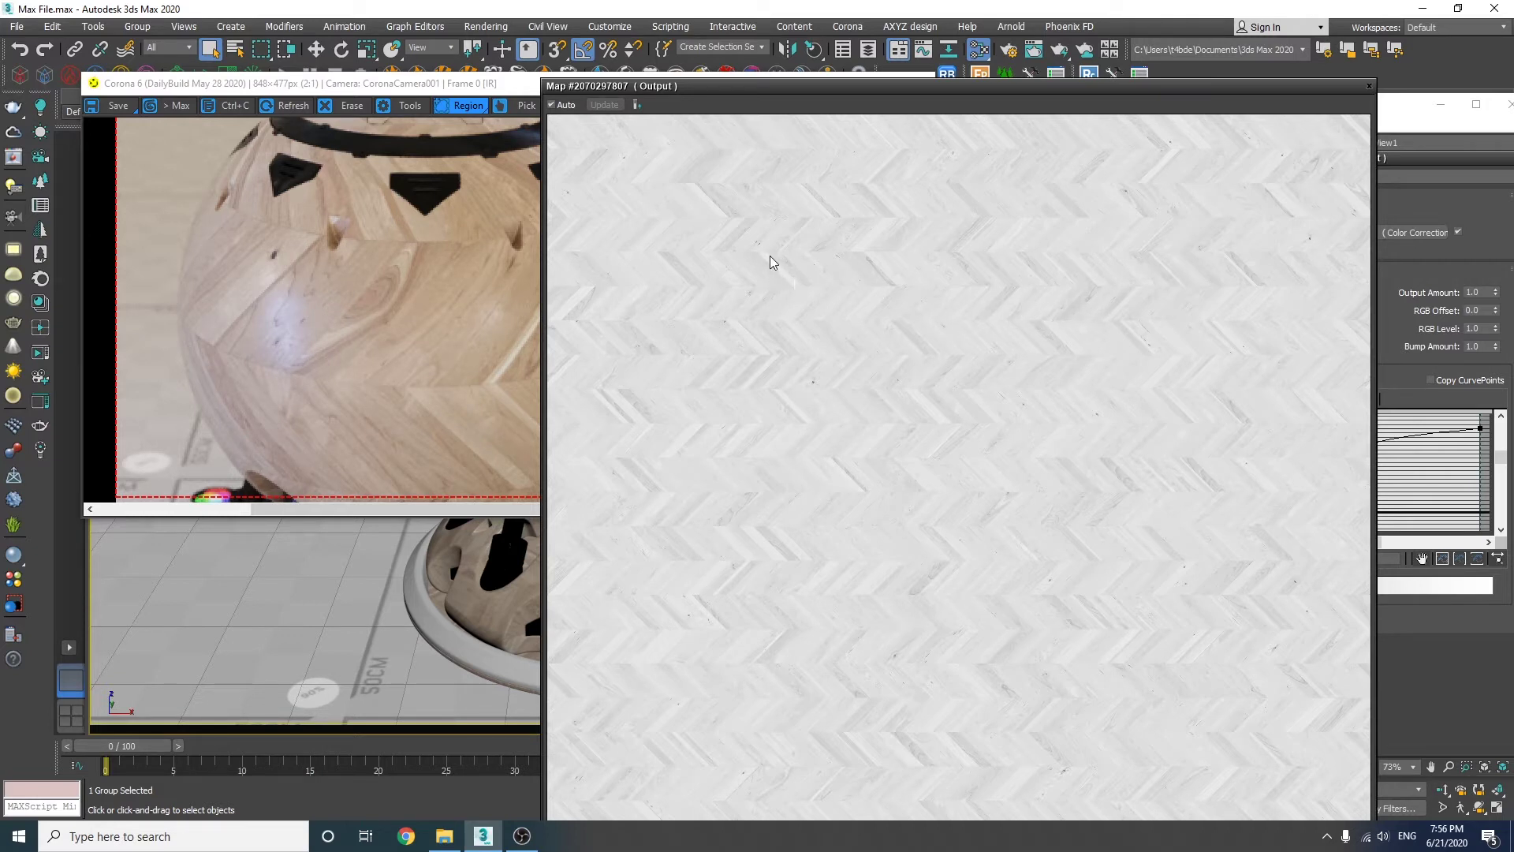
left_click(1369, 87)
- Move the material editor and render window aside and switch the viewport to CoronaCamera003
left_click(687, 186)
left_click_drag(1025, 105, 1207, 157)
left_click_drag(727, 91, 399, 343)
left_click(161, 135)
mouse_move(379, 151)
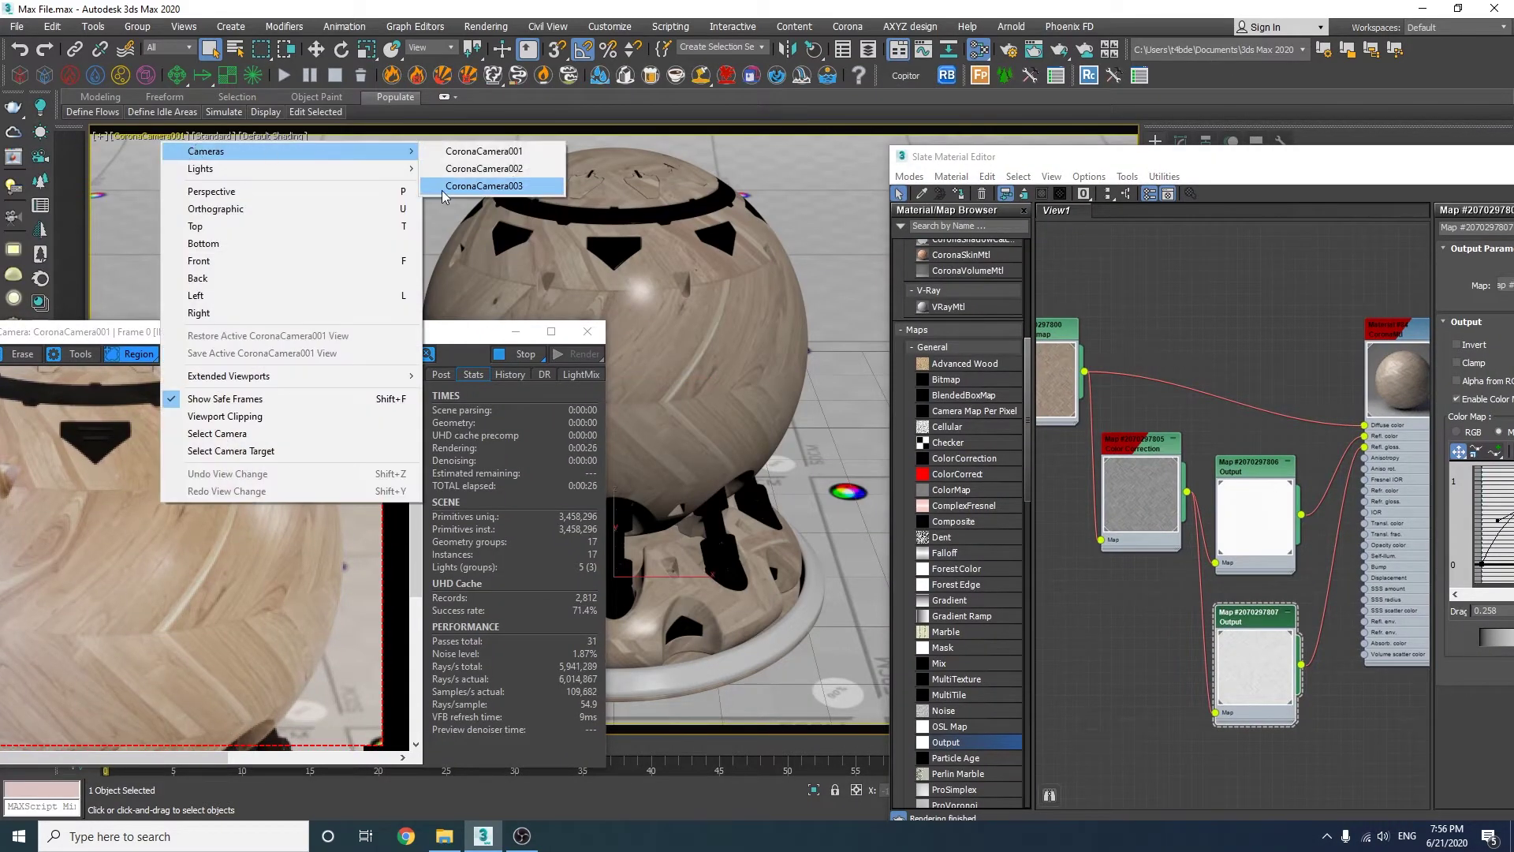
left_click(444, 186)
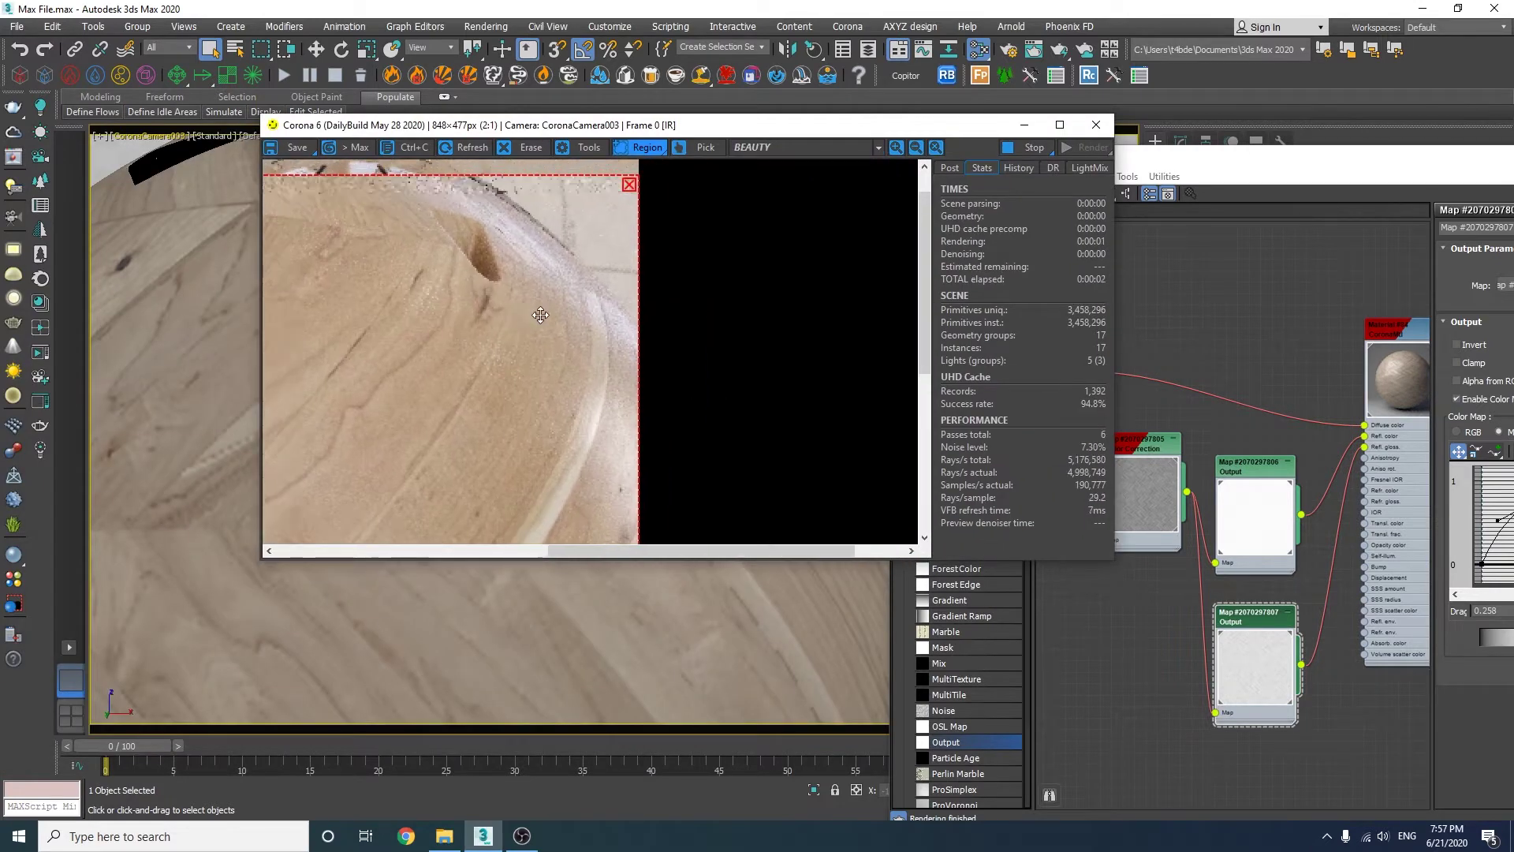
- Reposition and enlarge the render region over the ball, and clear it so the full frame renders
scroll(540, 315, "down", 1)
left_click_drag(559, 348, 642, 427)
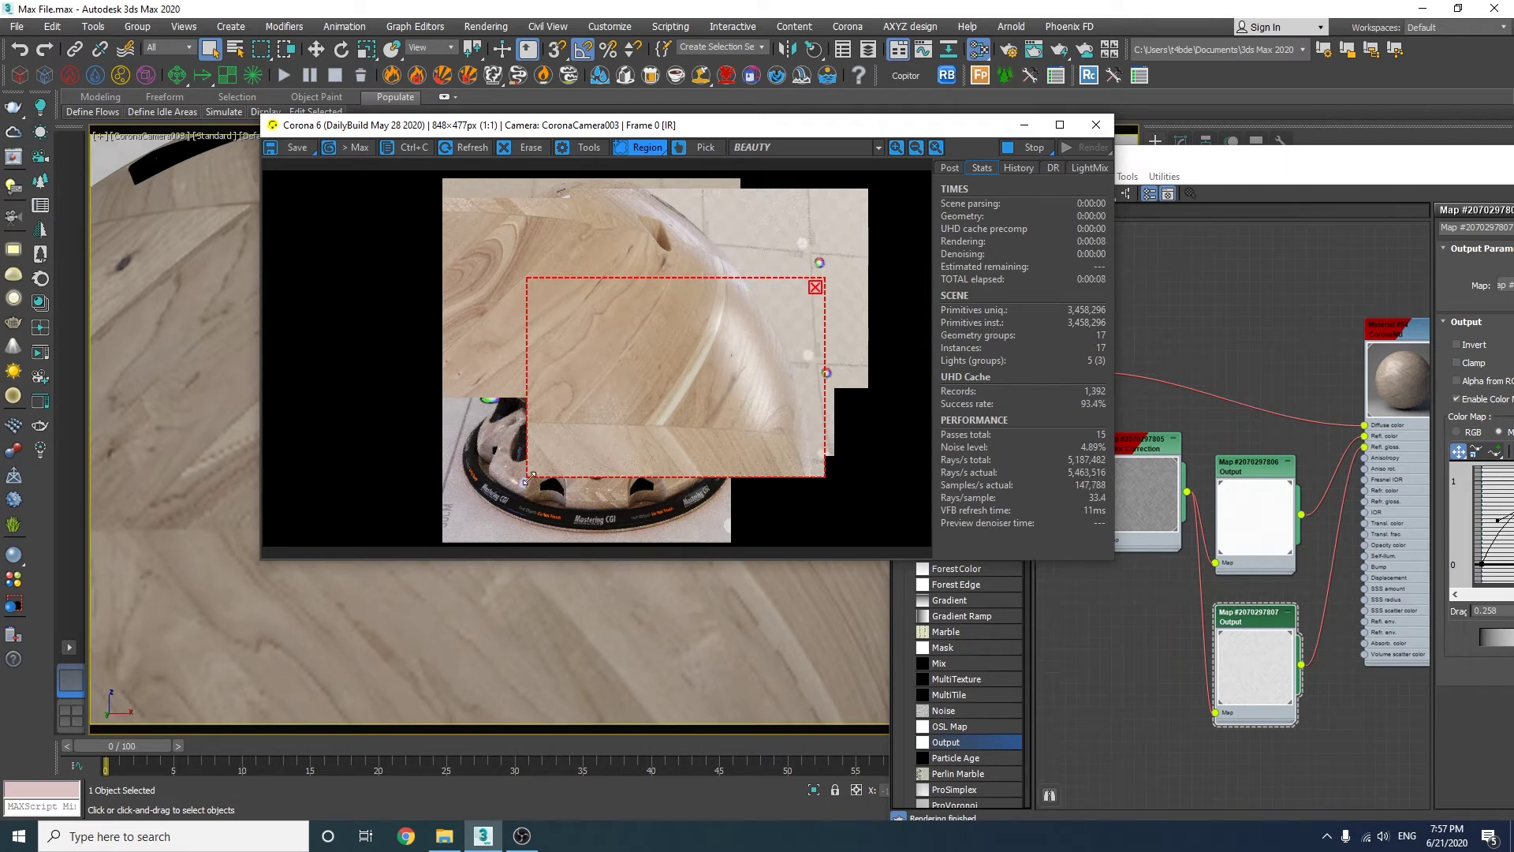
left_click_drag(528, 477, 398, 538)
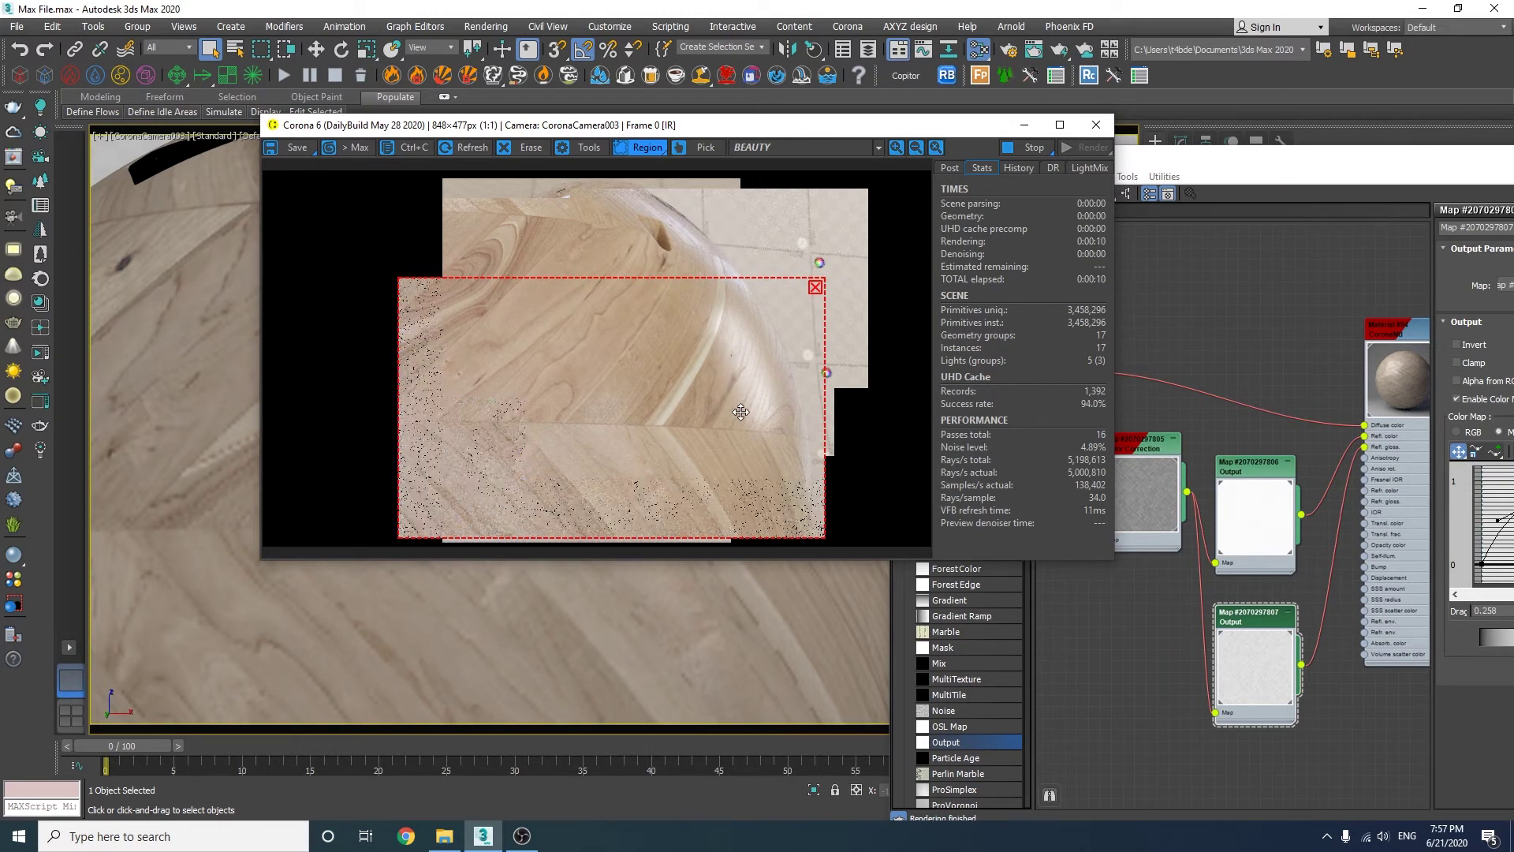
left_click(815, 287)
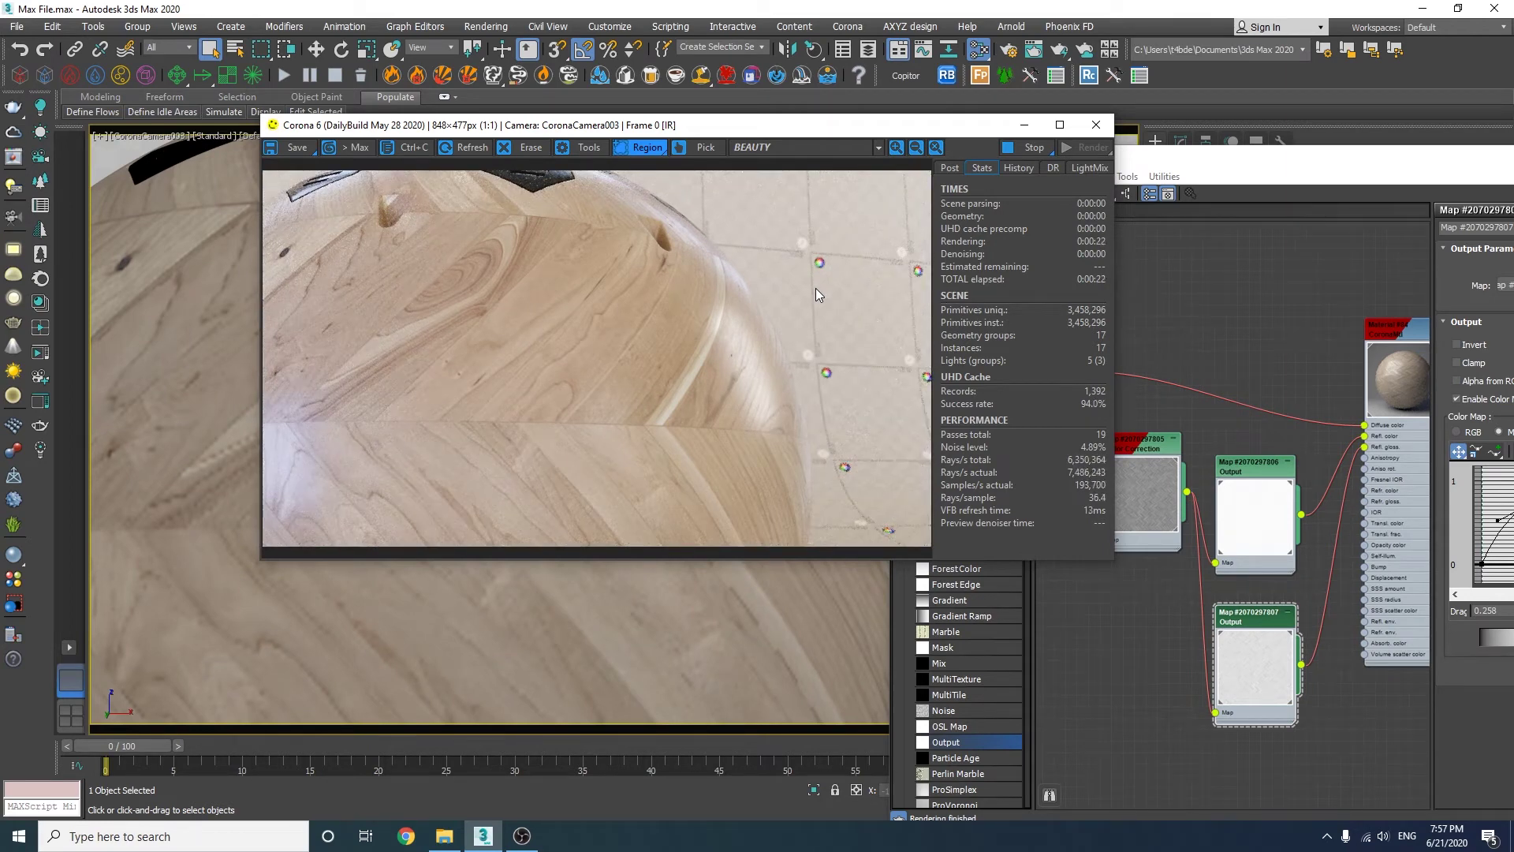
- Store the current render in the VFB history and move the render window clear of the node view
left_click(1018, 168)
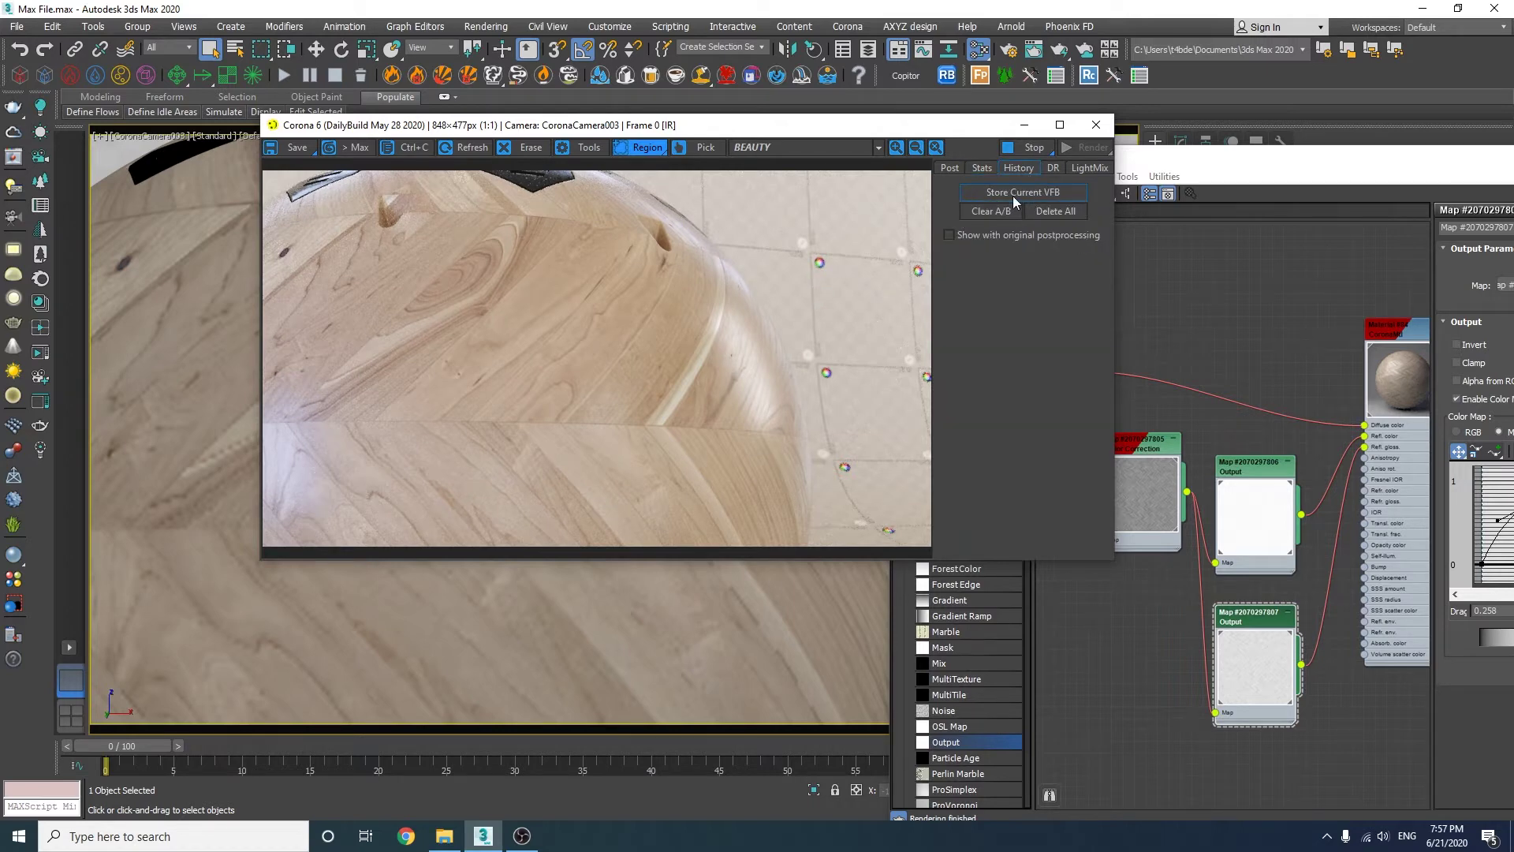
left_click(1012, 192)
left_click_drag(915, 130, 718, 118)
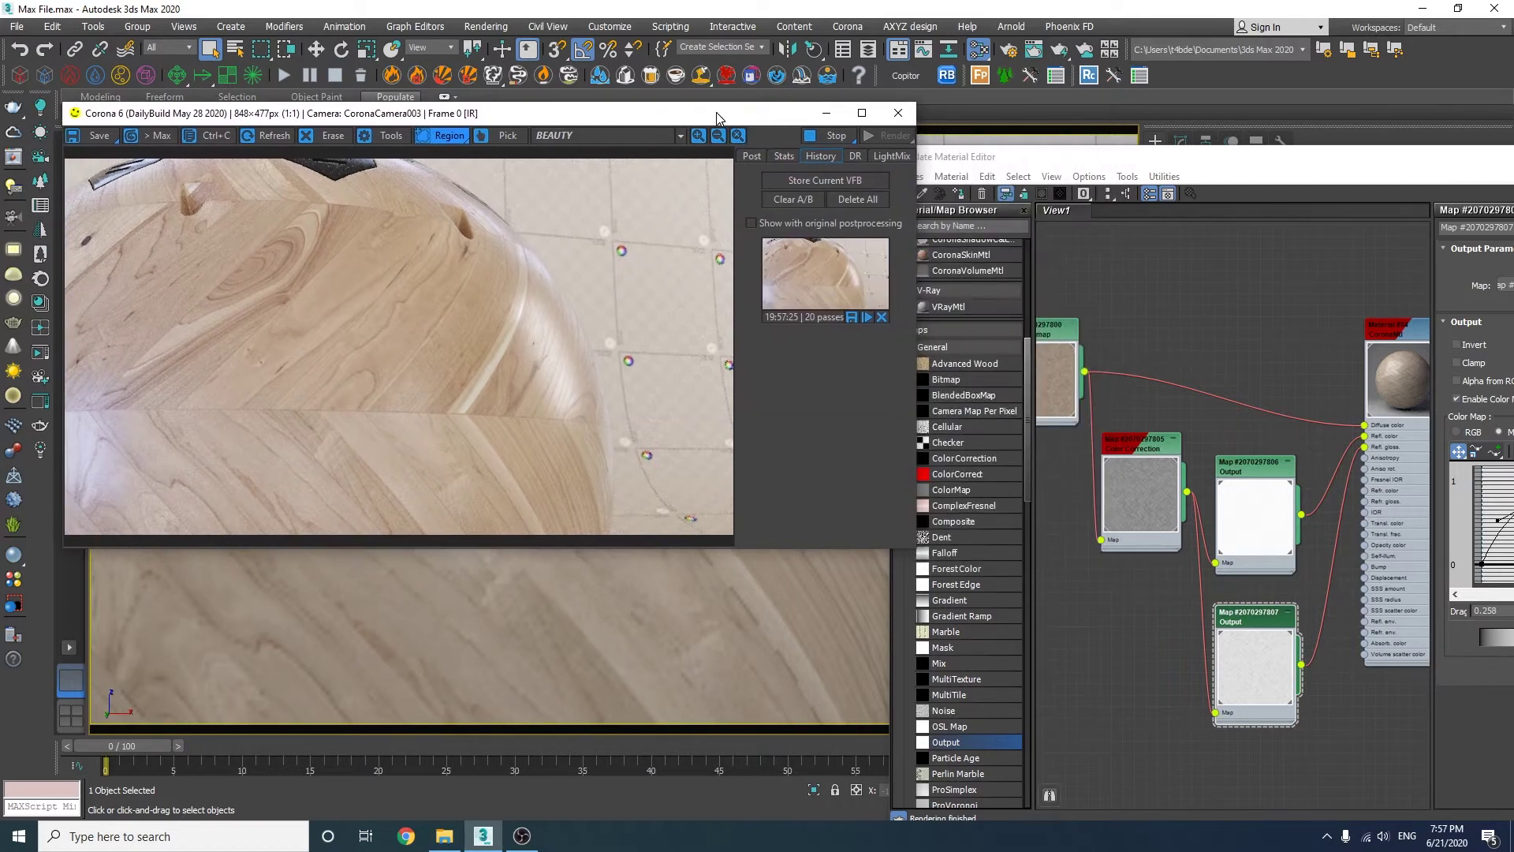
- Disconnect the second Output map from Refl. gloss and compare the render with the stored one, using it as image A
left_click_drag(1365, 448, 1340, 493)
left_click(612, 320)
left_click(821, 262)
left_click_drag(396, 392, 546, 376)
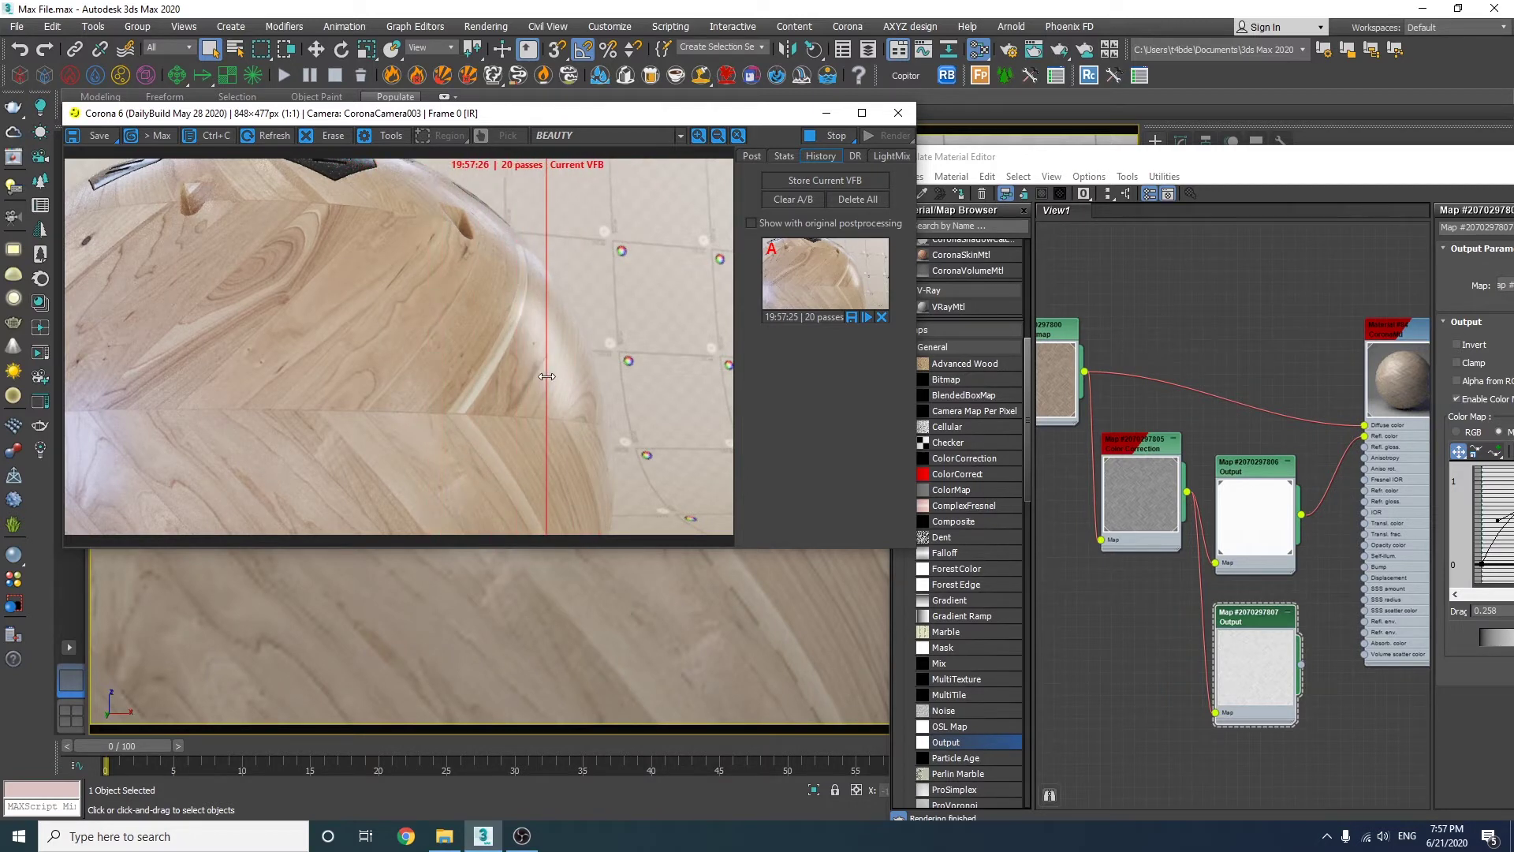
mouse_move(551, 264)
left_mouse_down()
mouse_move(367, 250)
mouse_move(551, 267)
left_mouse_up()
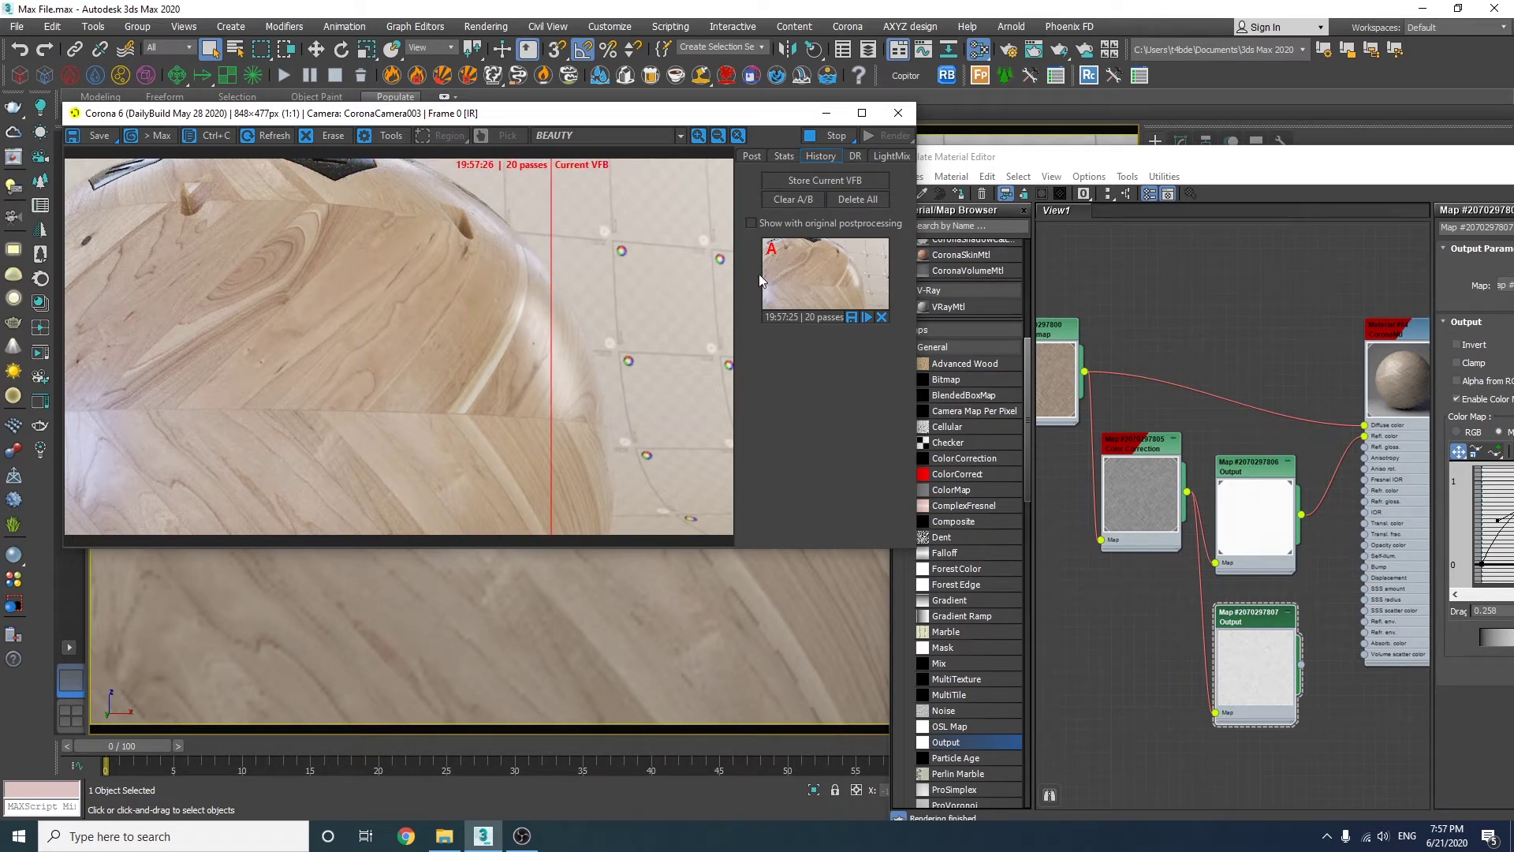
left_click(804, 285)
- Reconnect the second Output map to Refl. gloss and connect the ColorCorrection map directly to Bump
middle_click_drag(1195, 517, 1142, 429)
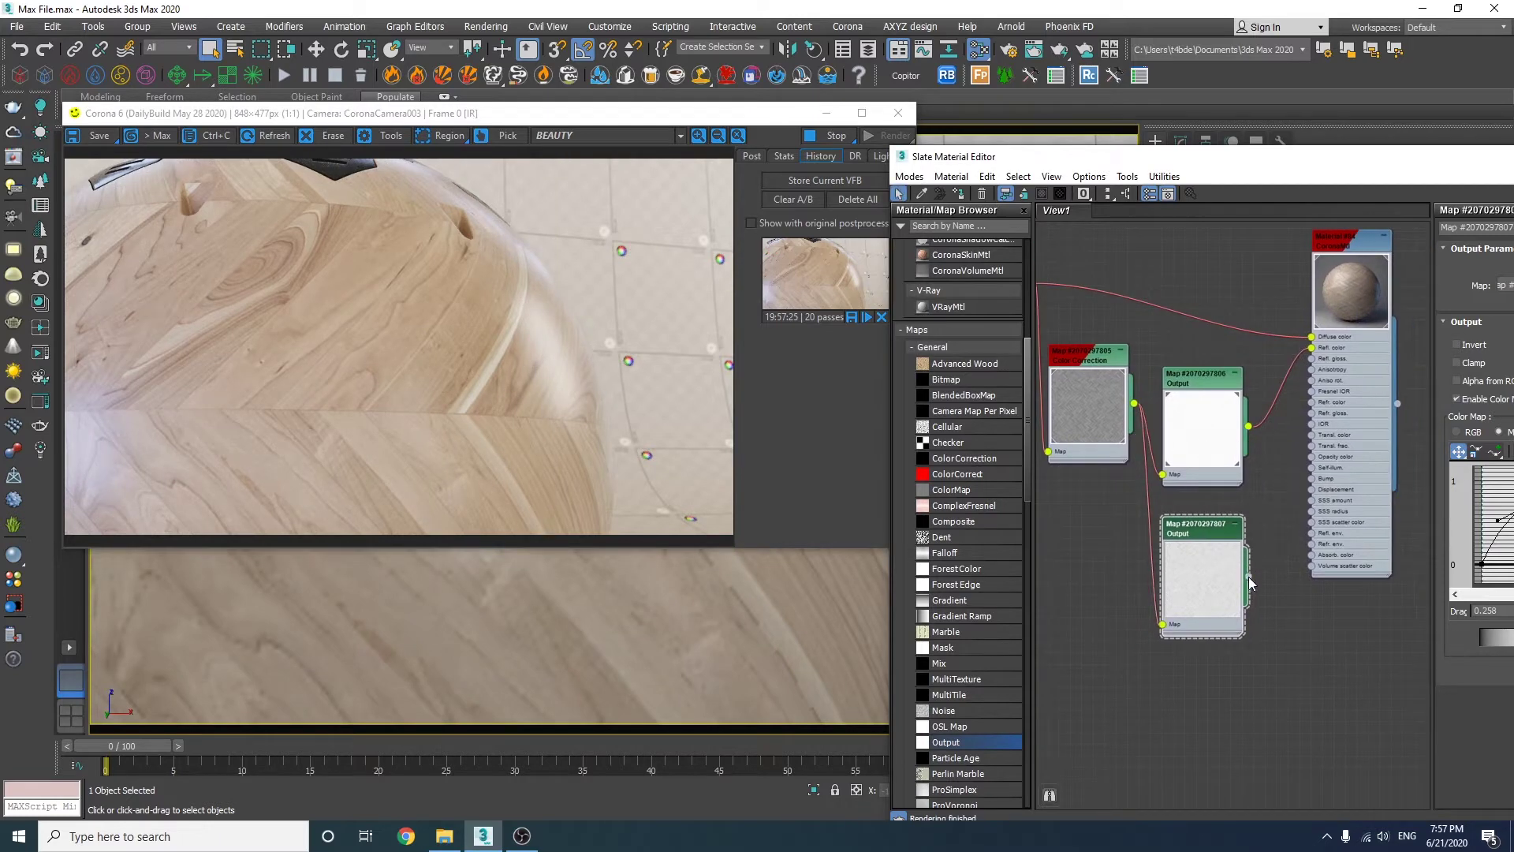
left_click_drag(1249, 576, 1312, 358)
left_click_drag(1134, 405, 1312, 479)
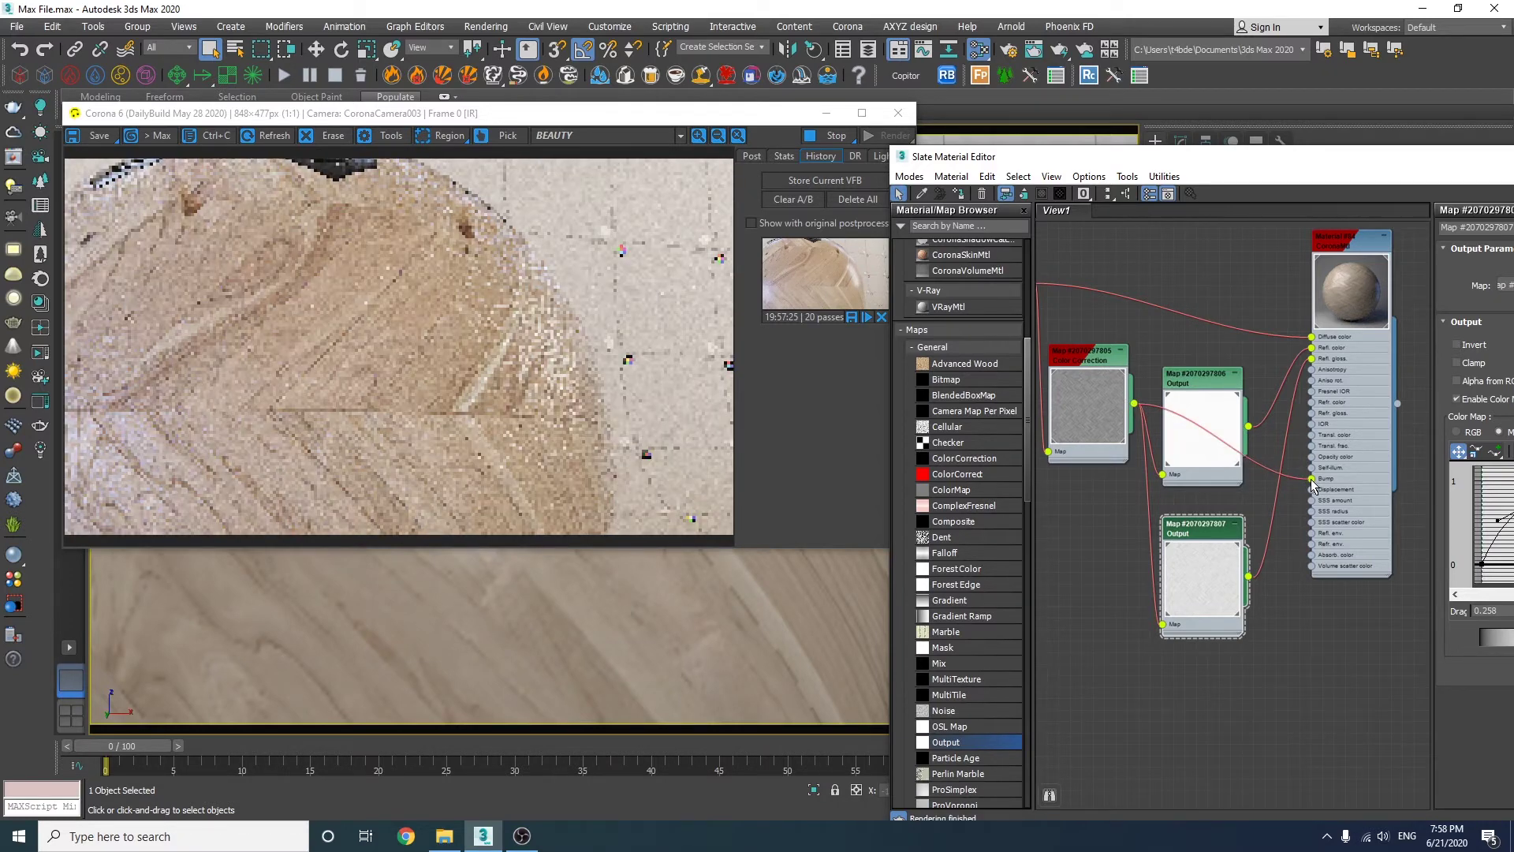
left_click(550, 339)
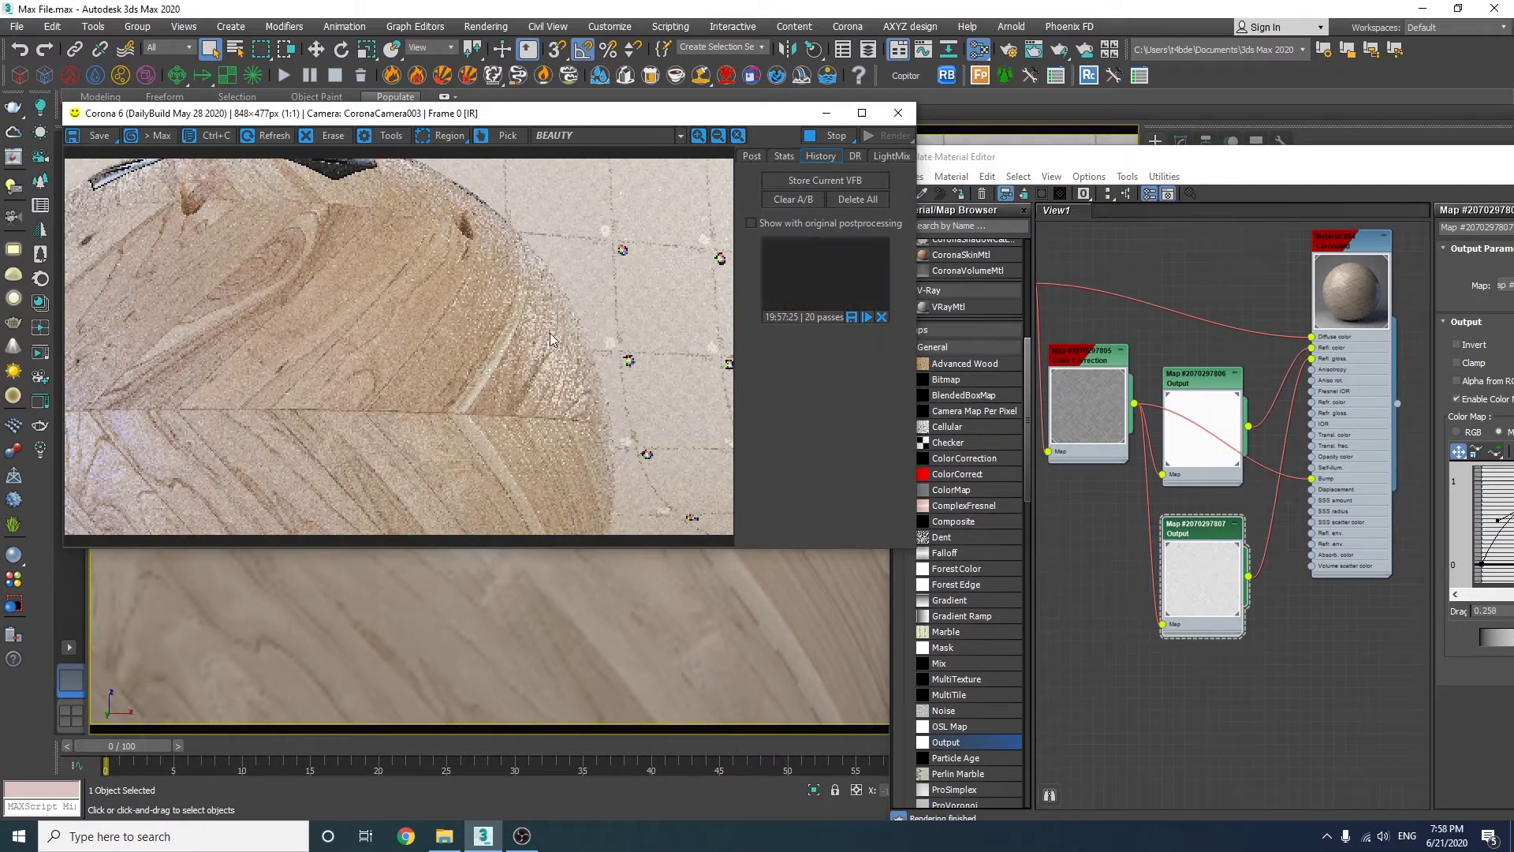
- Limit the rendering to a region over the ball's right edge and set the CoronaMtl's Bump amount to 0.1
left_click(448, 141)
left_click_drag(409, 227, 665, 492)
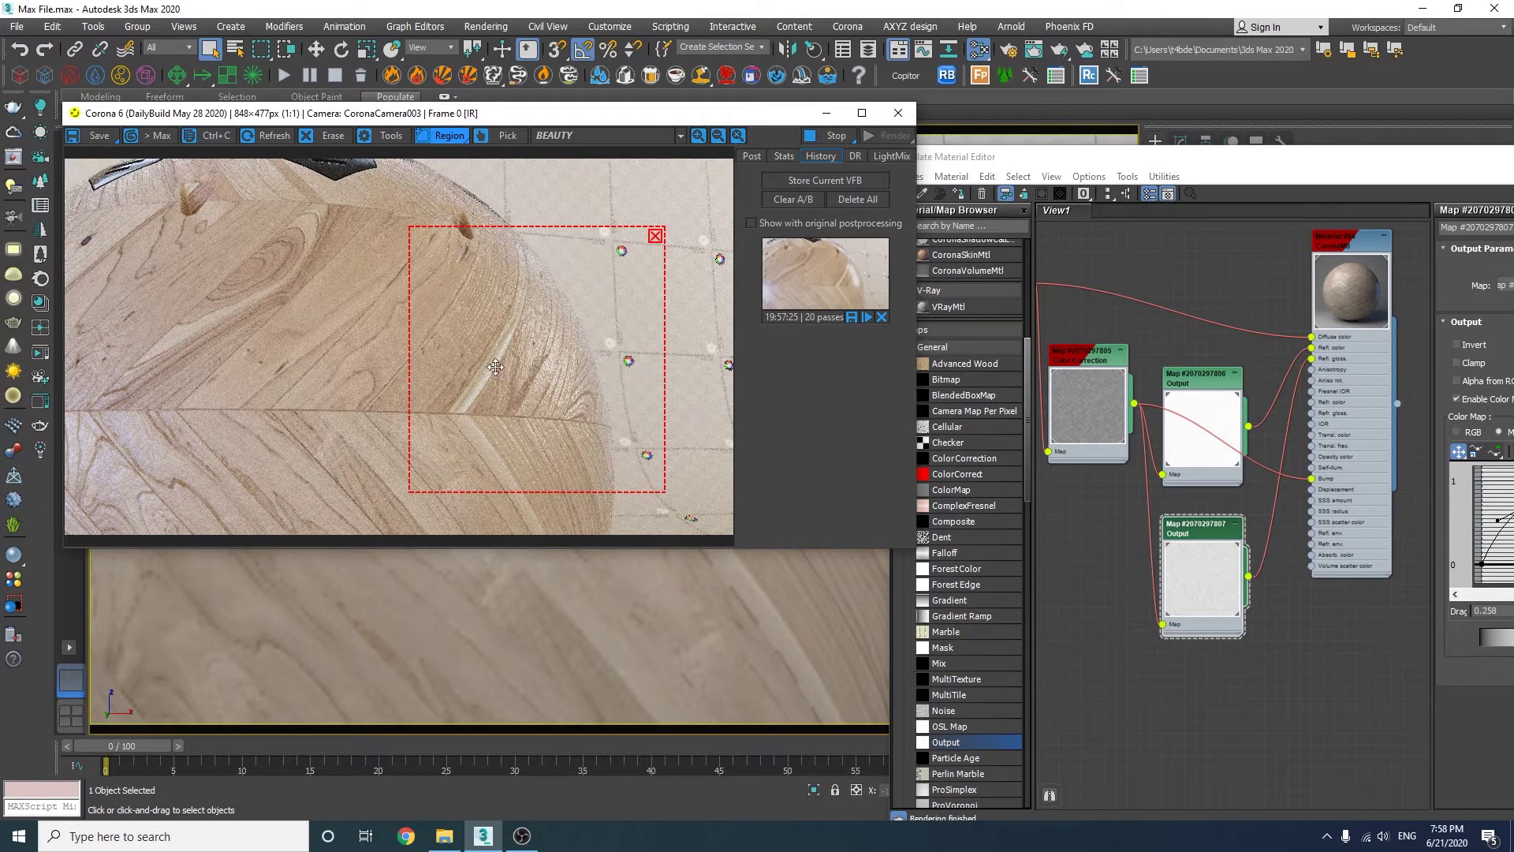
double_click(1333, 423)
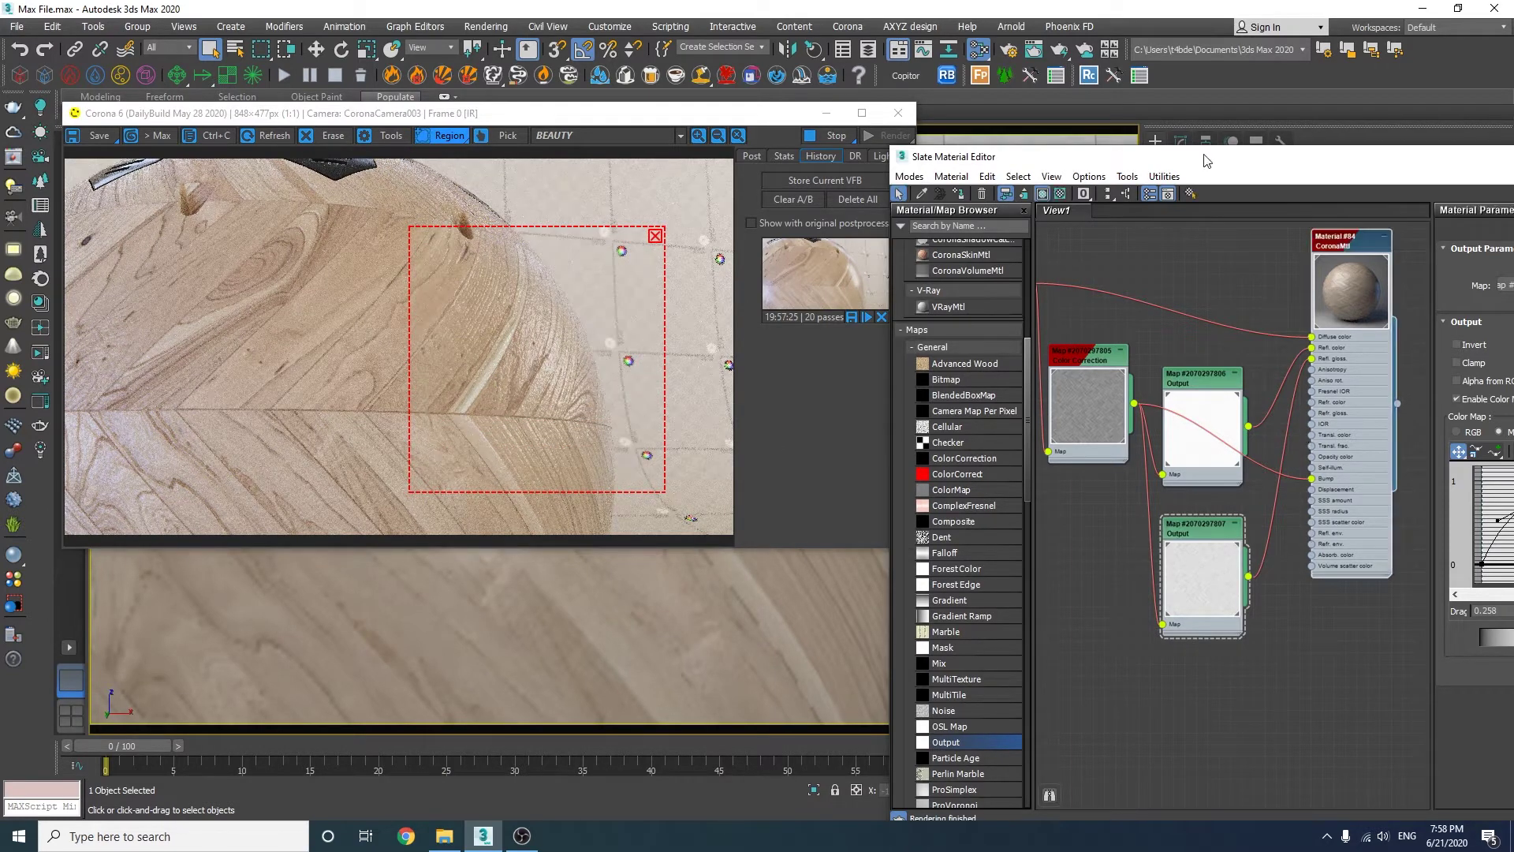
double_click(1351, 288)
left_click_drag(1143, 156, 945, 155)
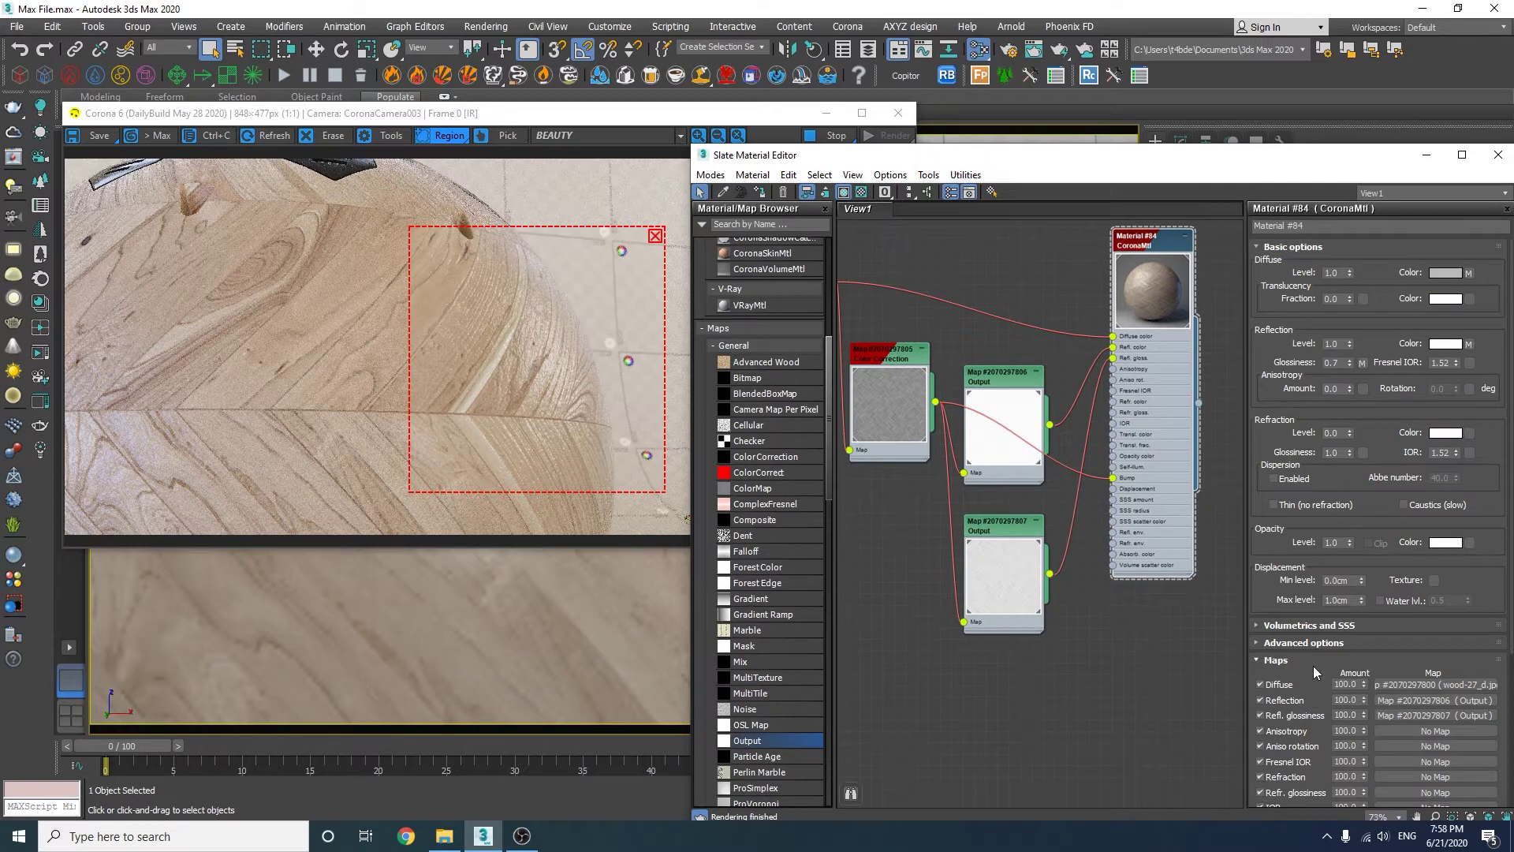
scroll(1314, 671, "down", 5)
double_click(1356, 745)
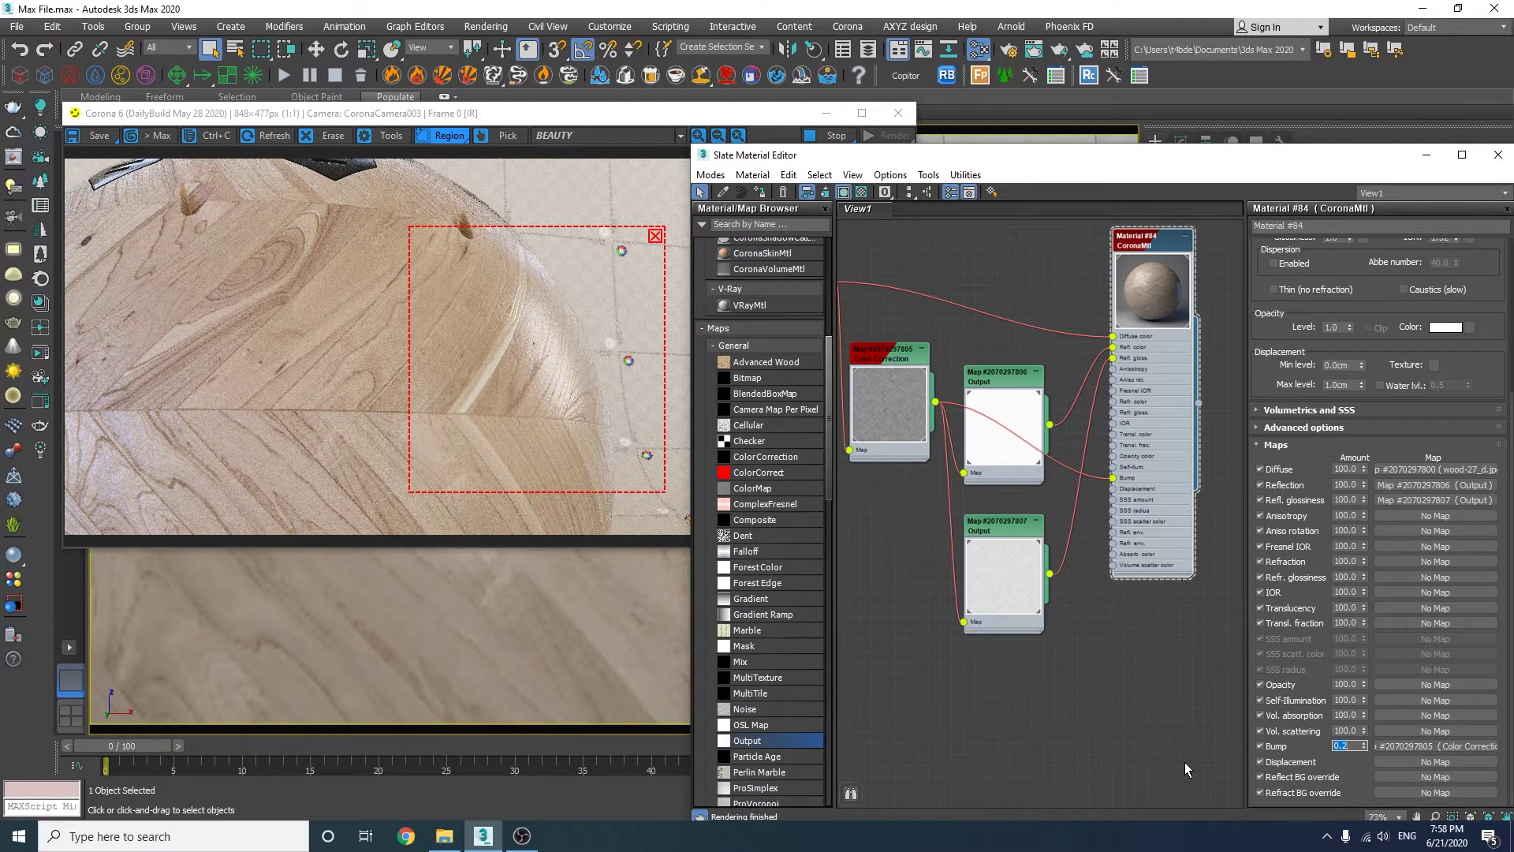
type("0.")
key("Return")
- Clear the render region and assign the wood material to the floor plane
left_click(654, 237)
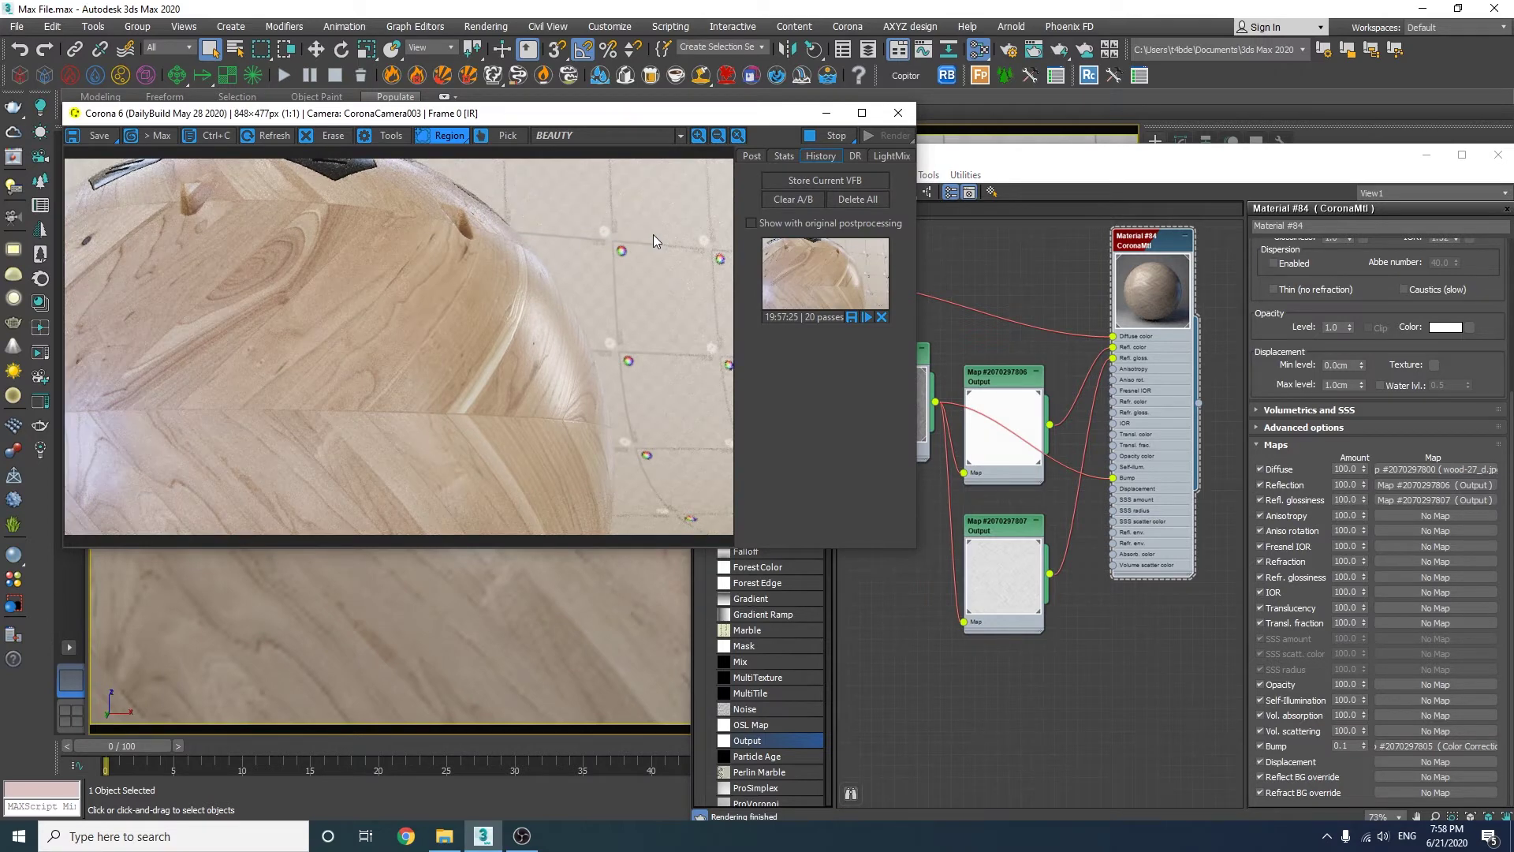
left_click(1168, 374)
left_click_drag(777, 155, 974, 282)
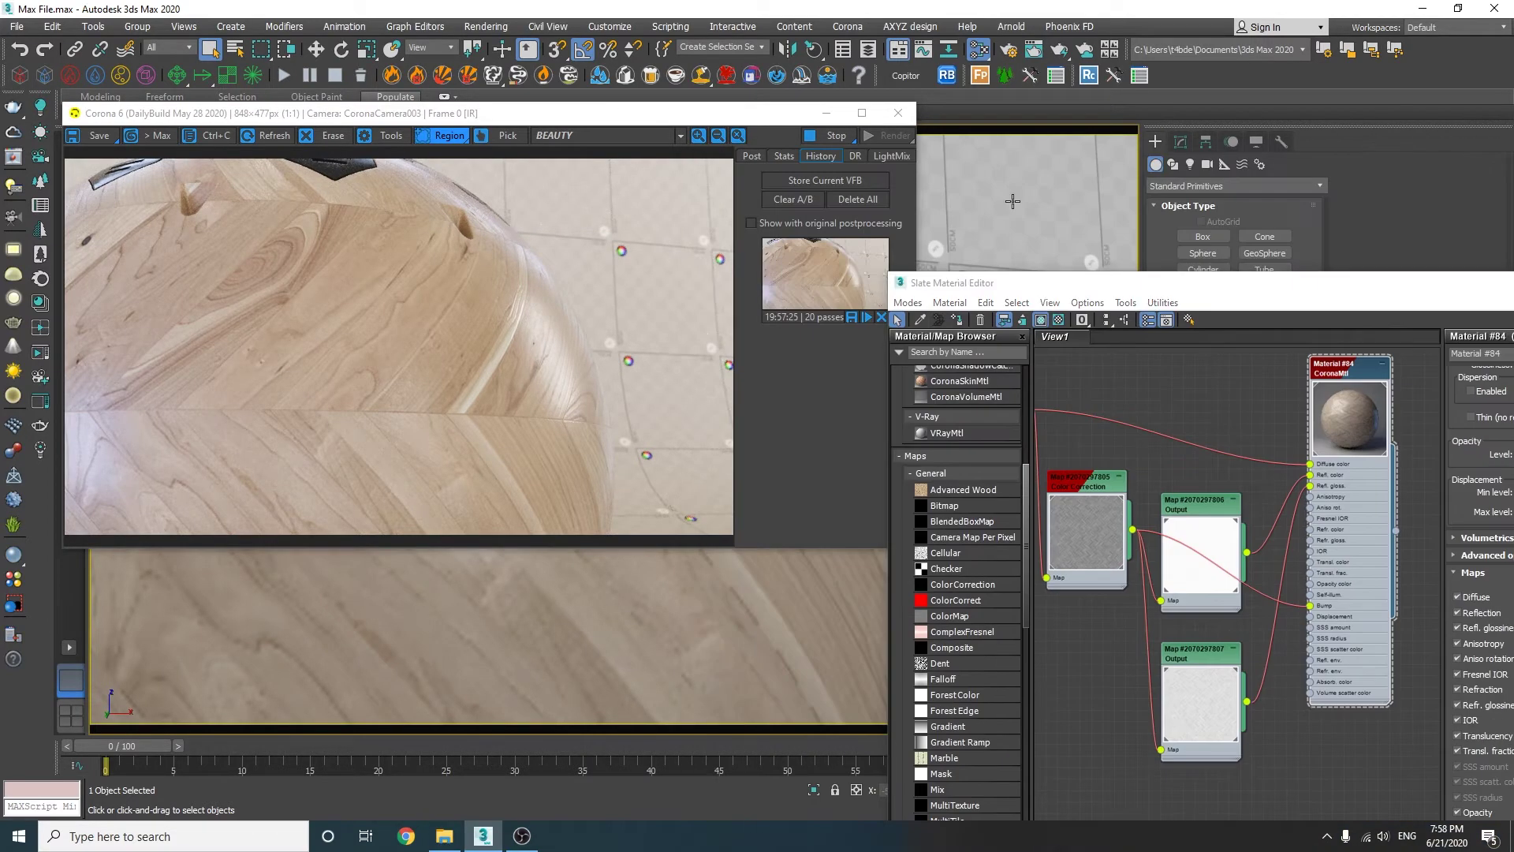
left_click(957, 320)
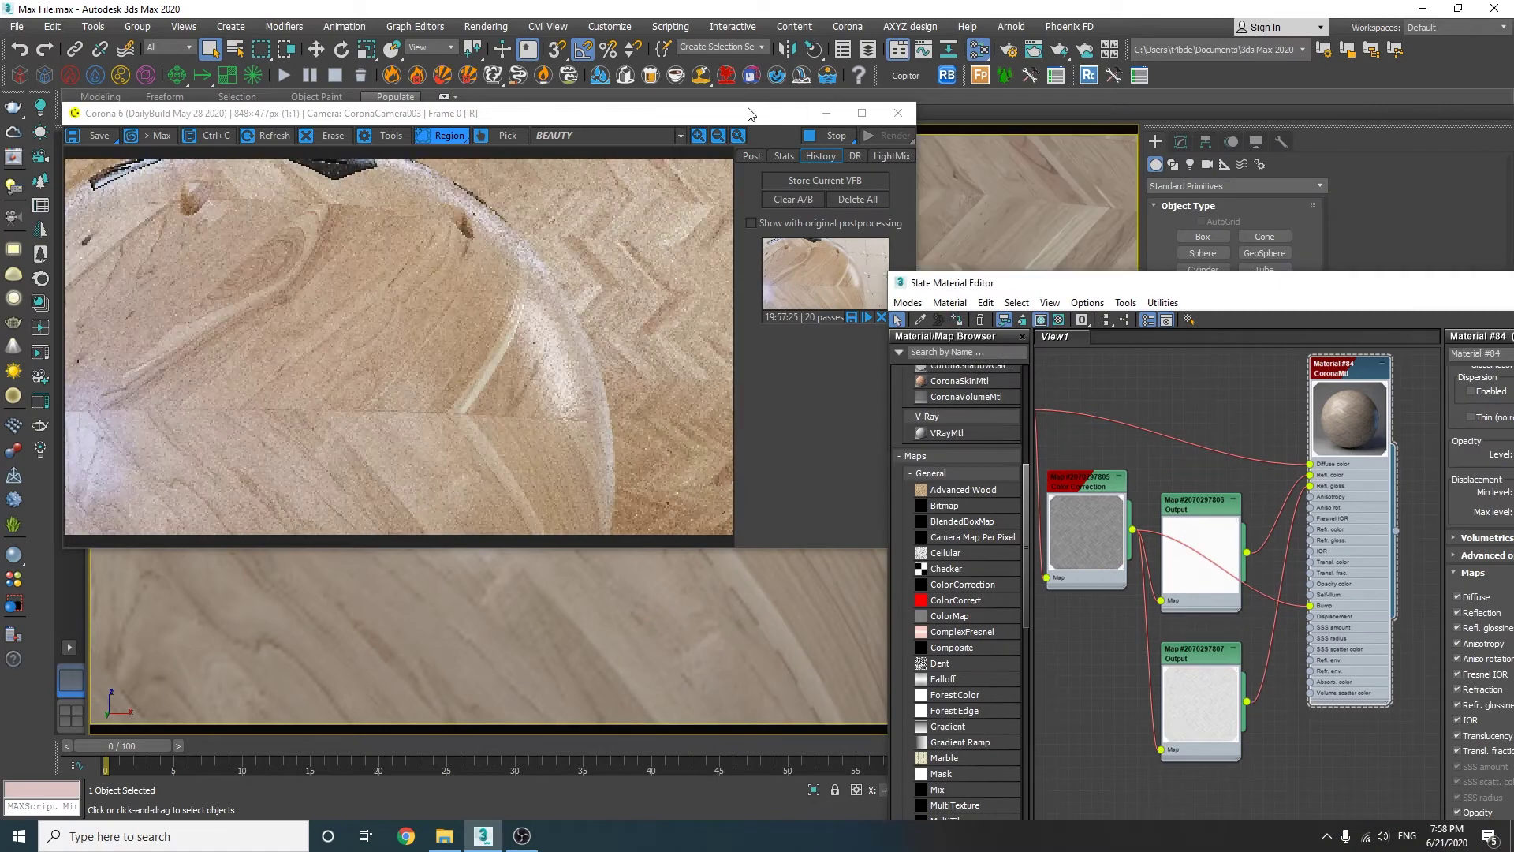
- Switch the view to CoronaCamera002 and enlarge the render window to about 1342 × 755 px
left_click_drag(750, 112, 833, 429)
left_click(134, 136)
left_click(456, 166)
left_click_drag(634, 429, 499, 28)
left_click_drag(860, 462, 1252, 809)
left_click_drag(765, 27, 635, 67)
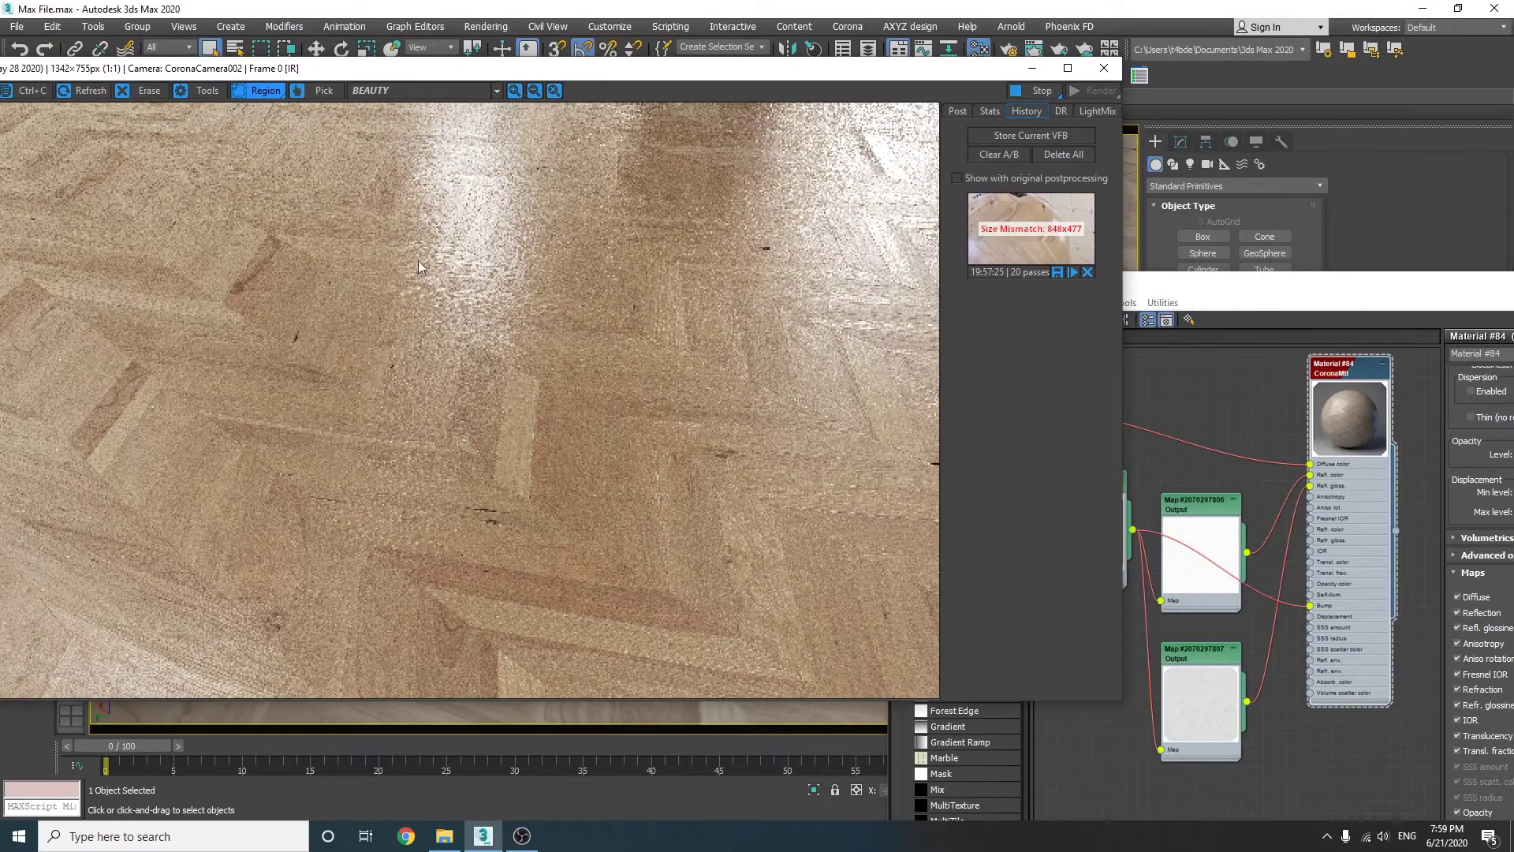
- Draw a render region over the far-right part of the floor and replace the stored VFB history image with the current render
left_click_drag(568, 472, 940, 102)
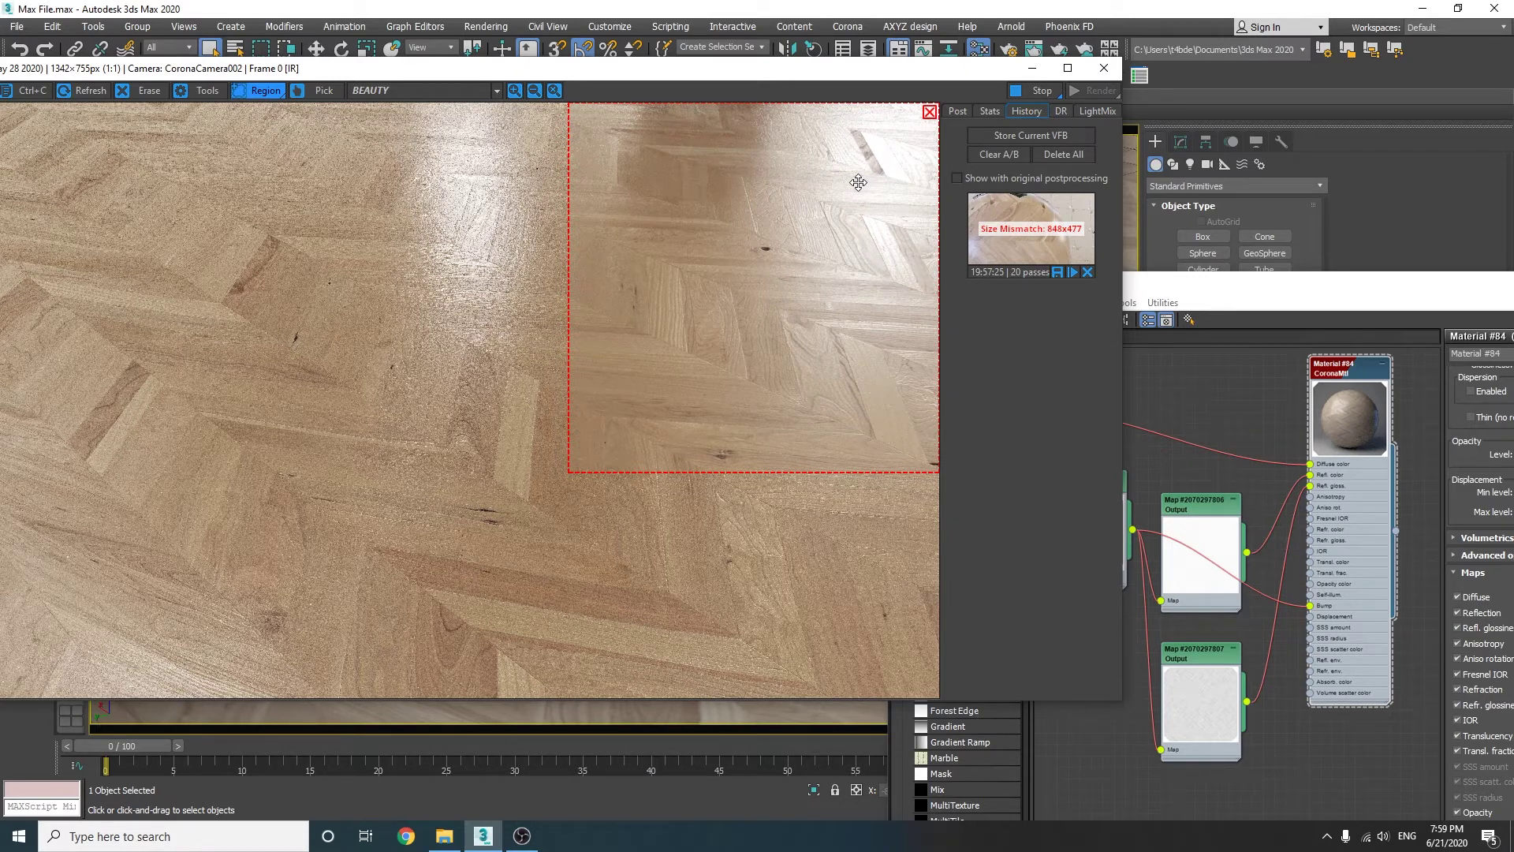
left_click(1085, 272)
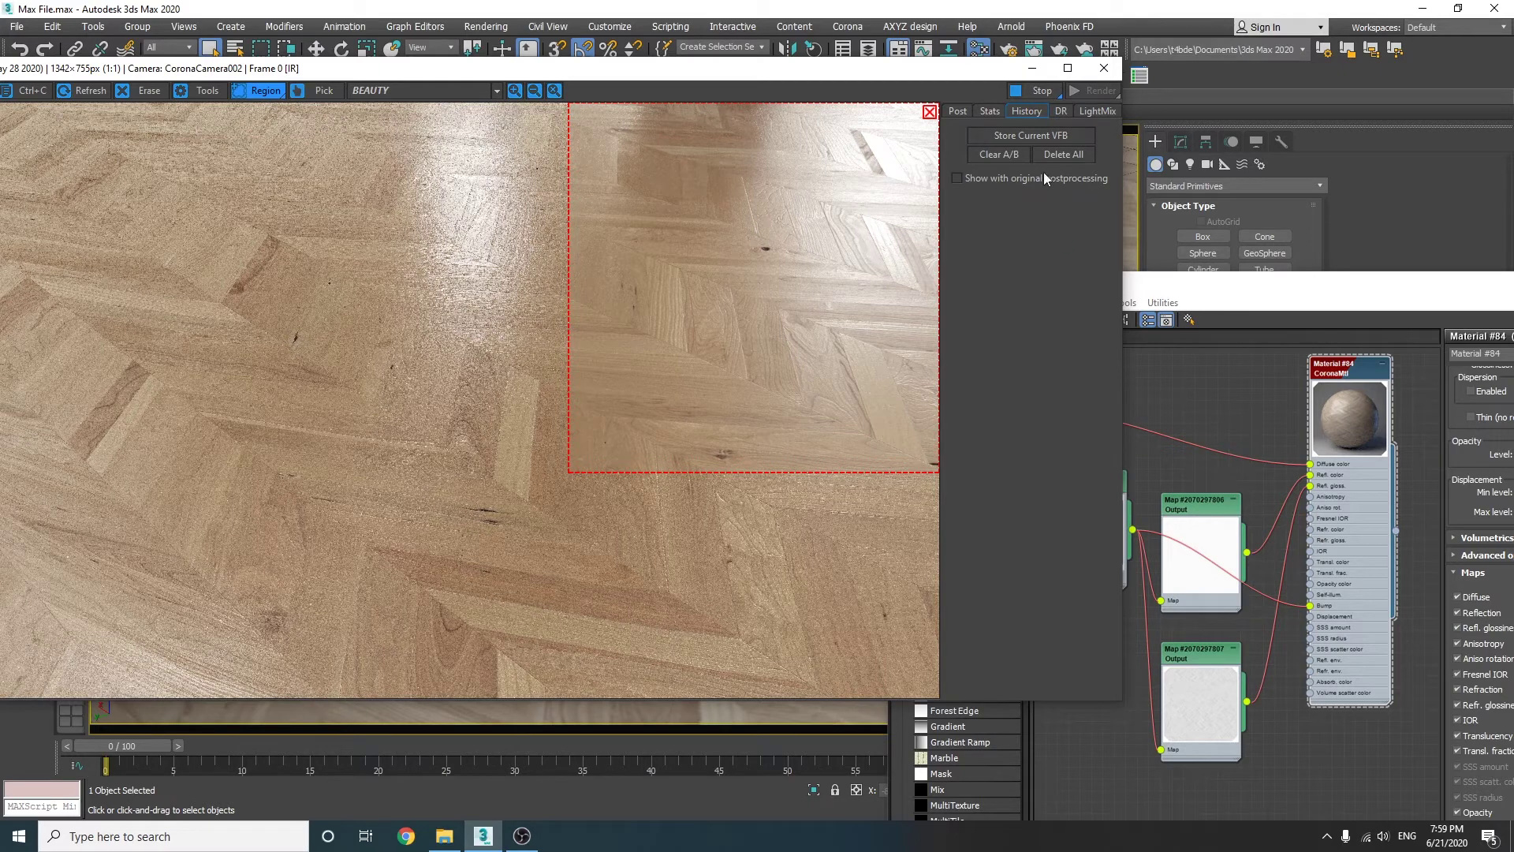
left_click(1002, 138)
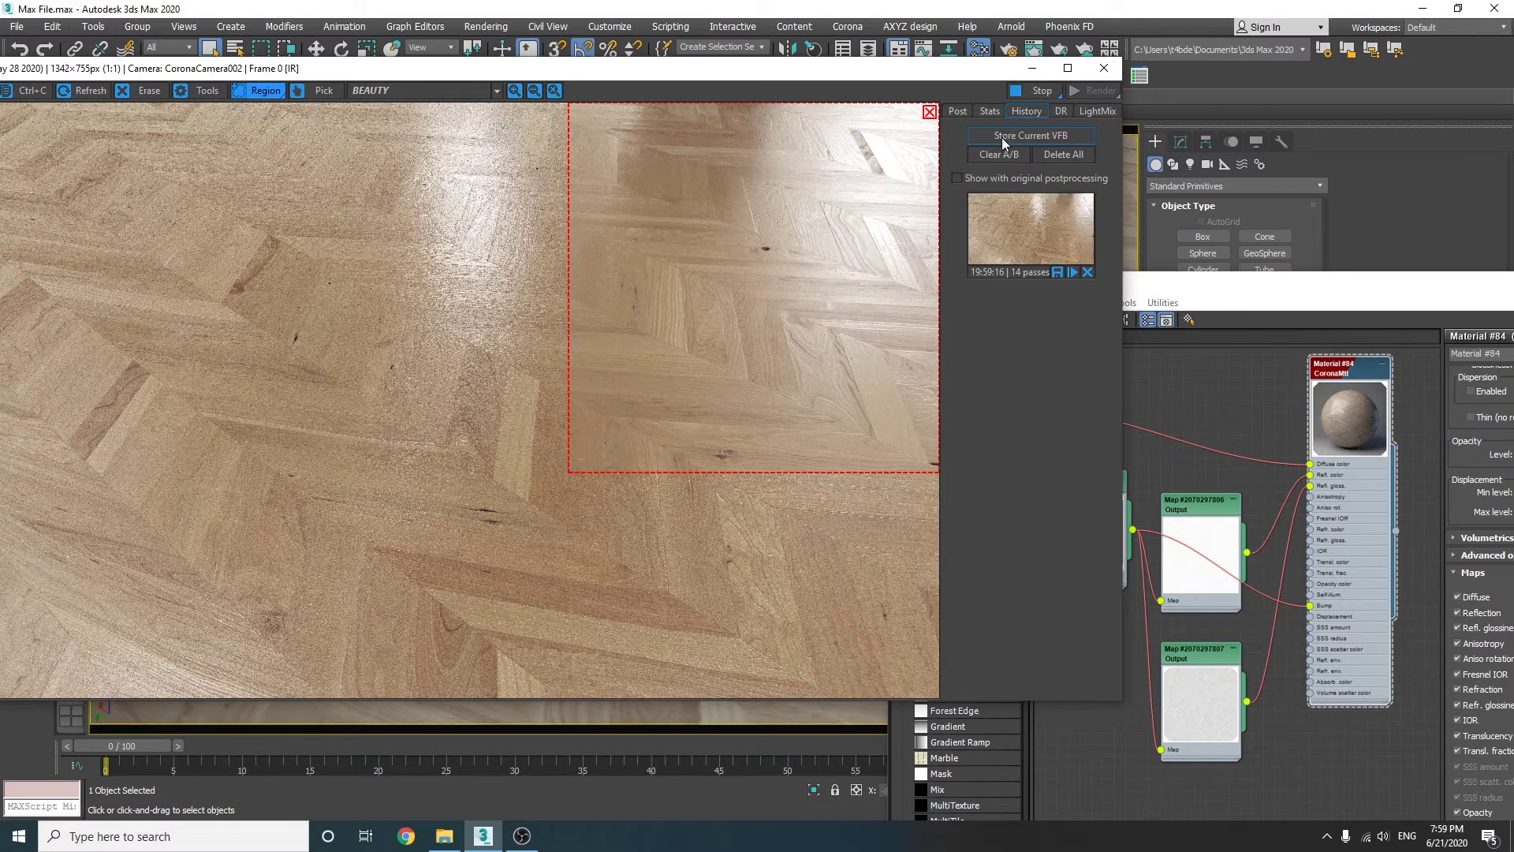
- Disconnect the second Output map from Refl. gloss and compare the floor render with the stored one as image A, then restore the render region
left_click_drag(1312, 490, 1287, 529)
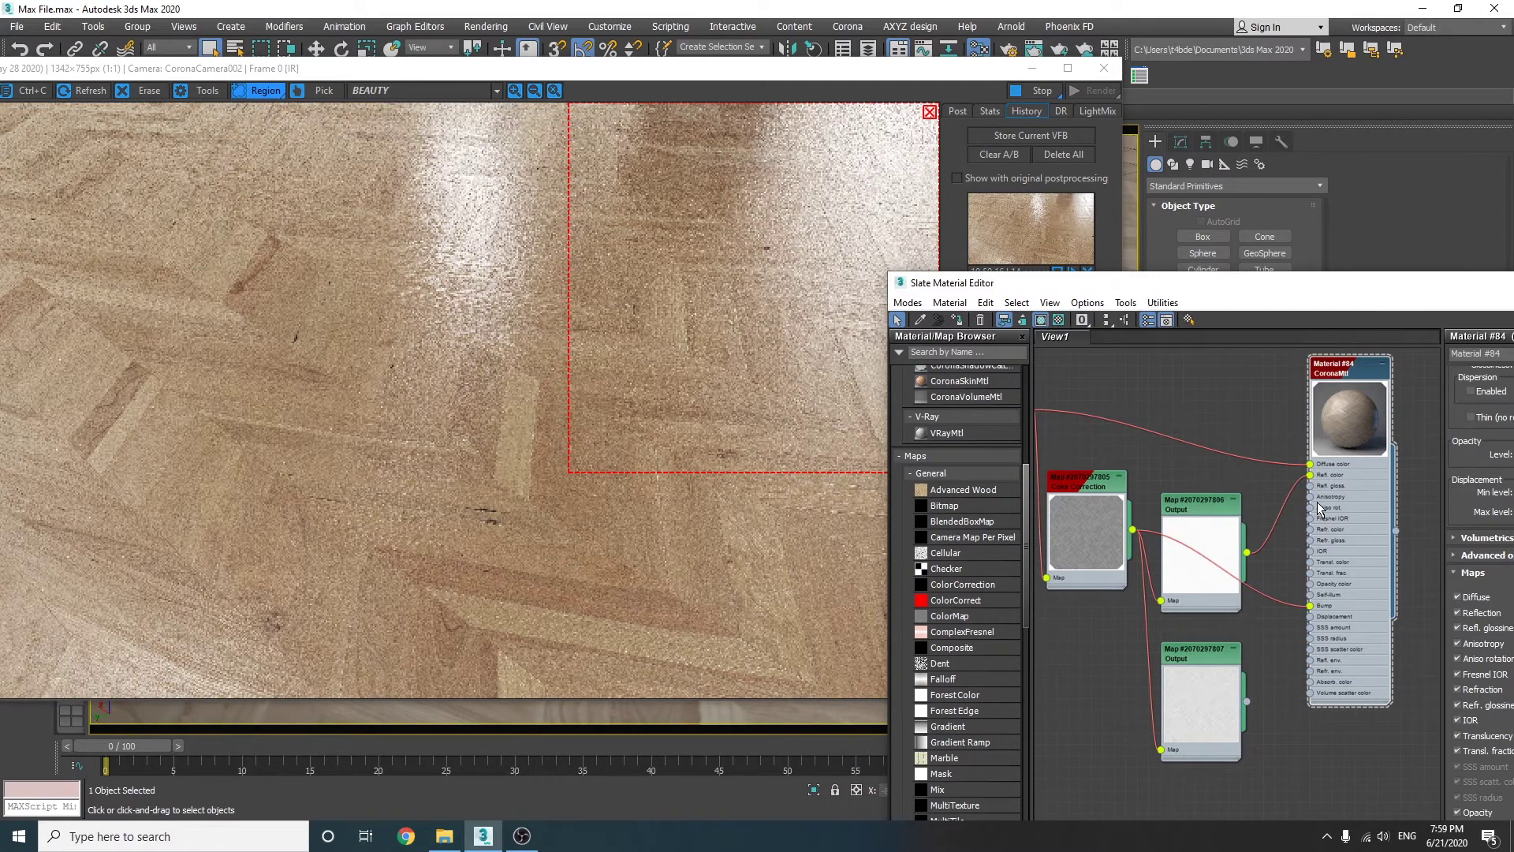
left_click(709, 246)
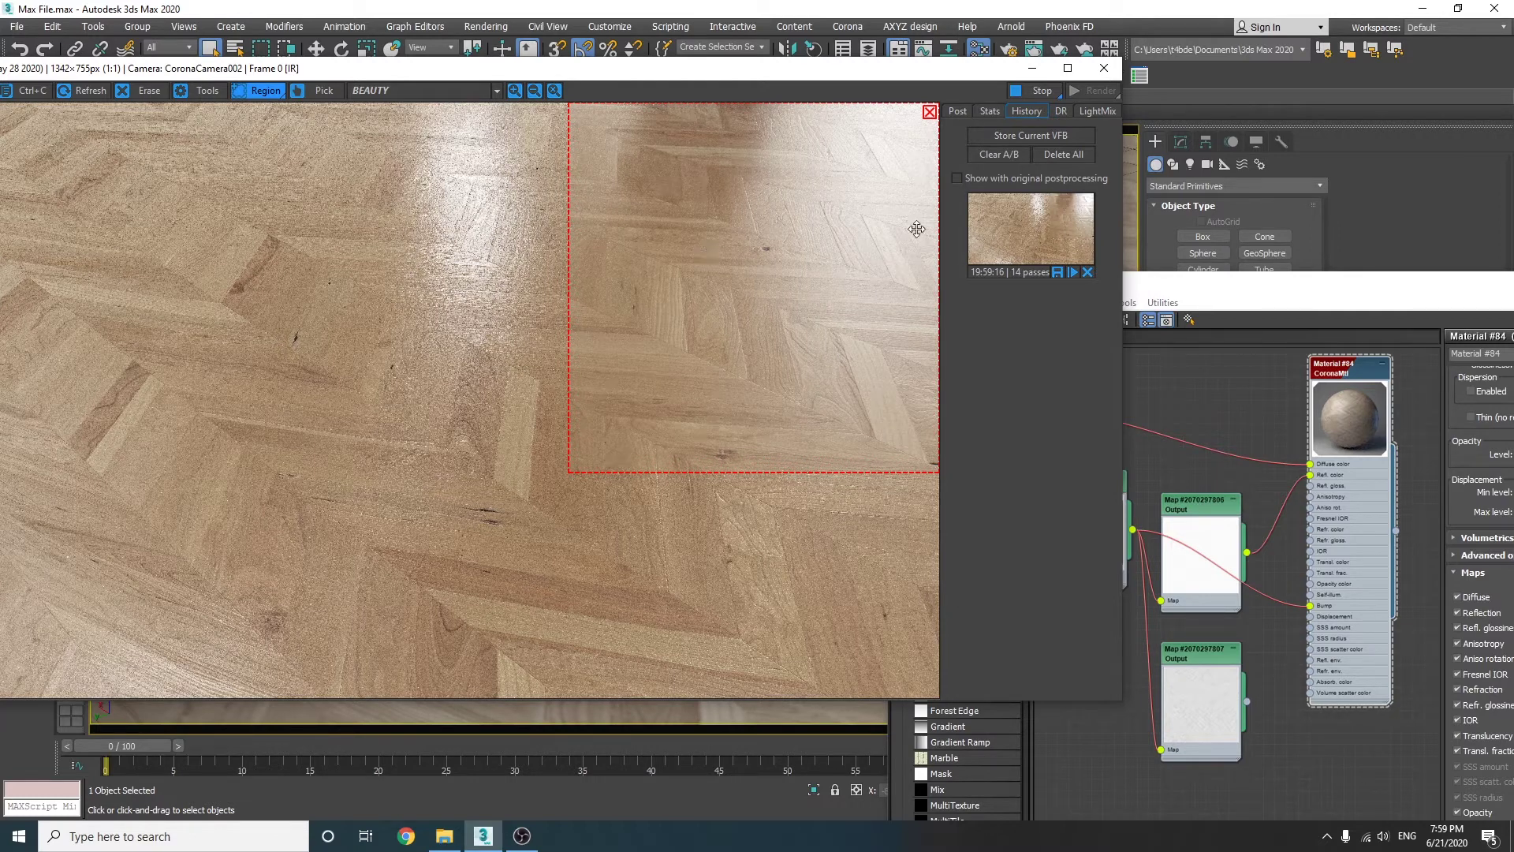
left_click(1050, 224)
left_click_drag(412, 288, 694, 275)
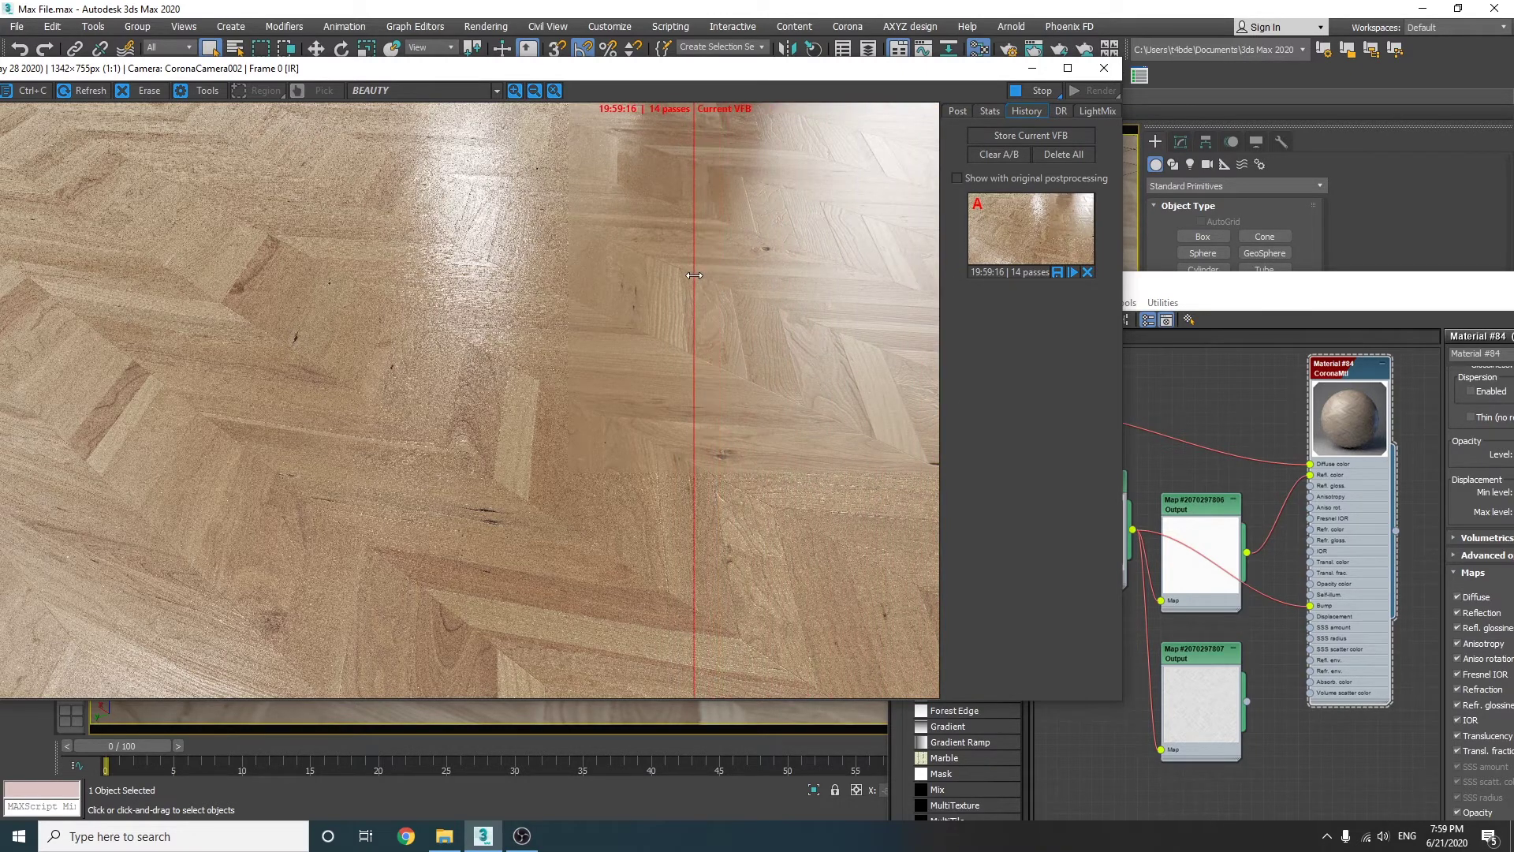
left_click(997, 245)
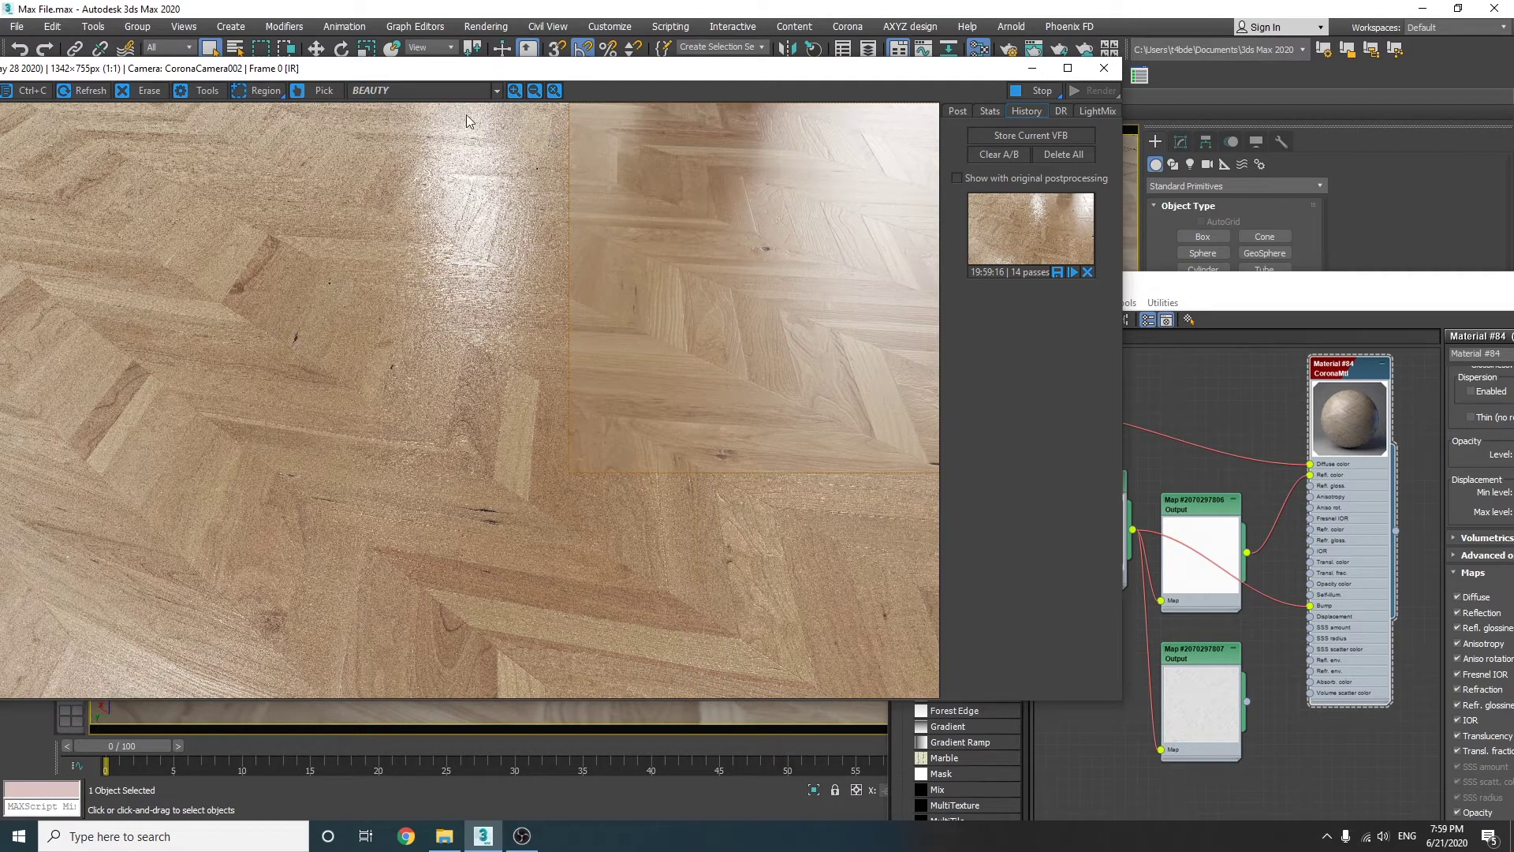
left_click(253, 91)
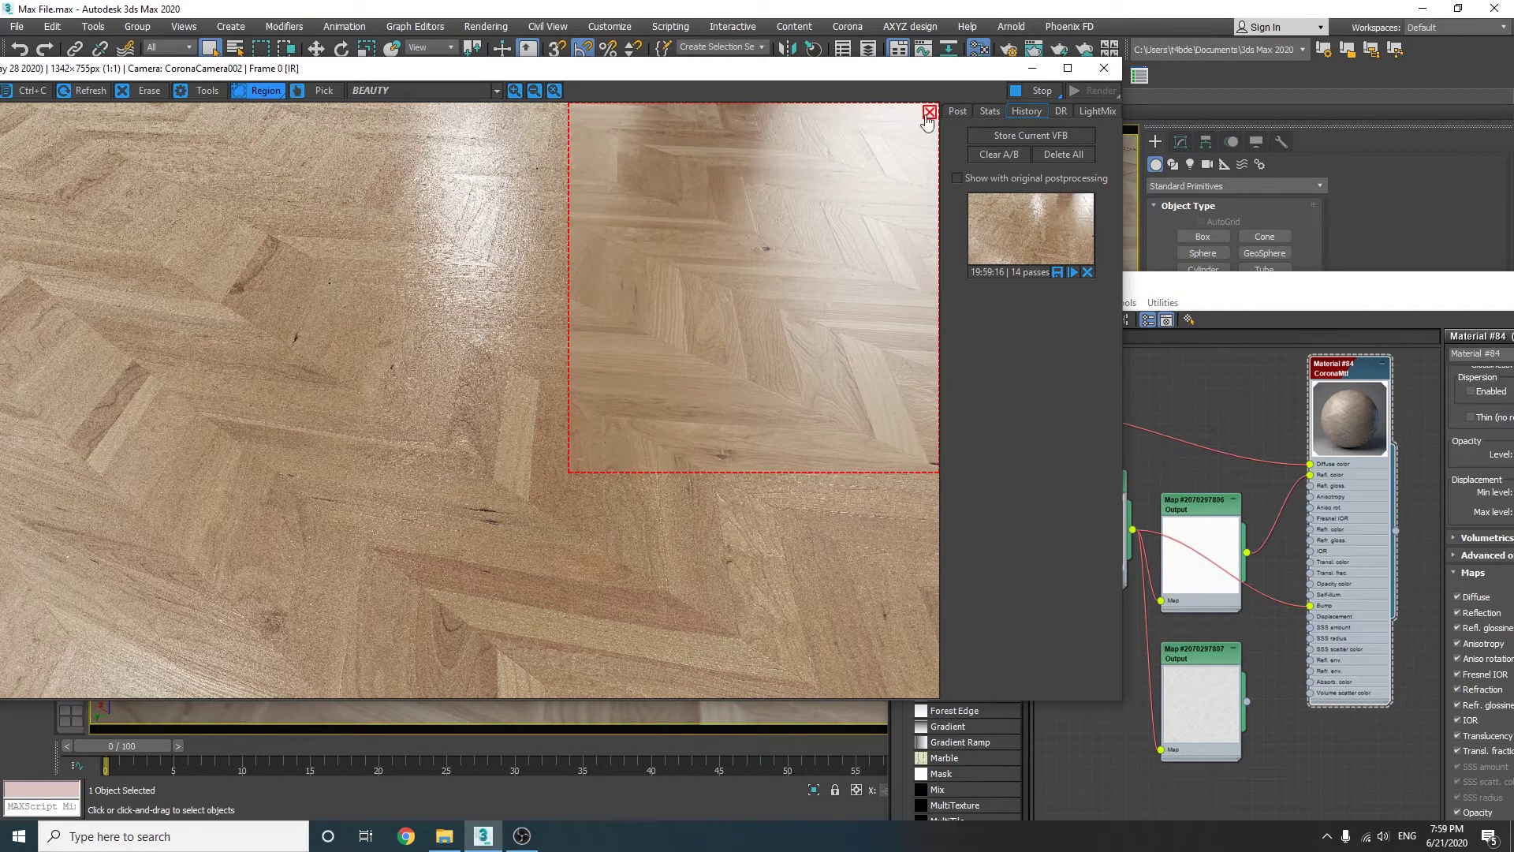
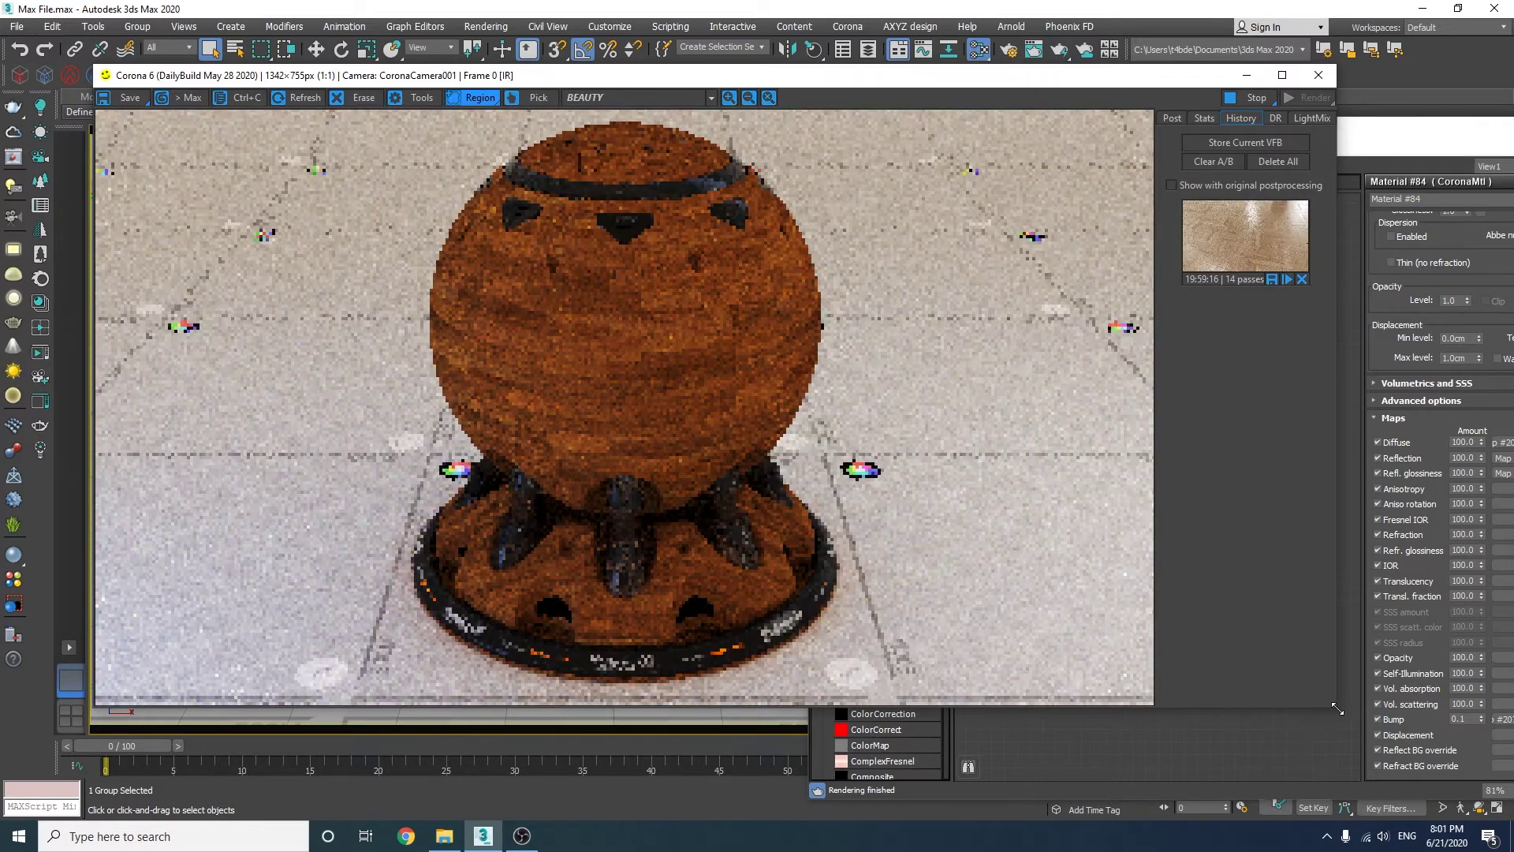
- Insert a ColorCorrection map between the dark wood bitmap and Material #85's Diffuse color, with saturation about -25.6
left_click_drag(1336, 705, 1051, 639)
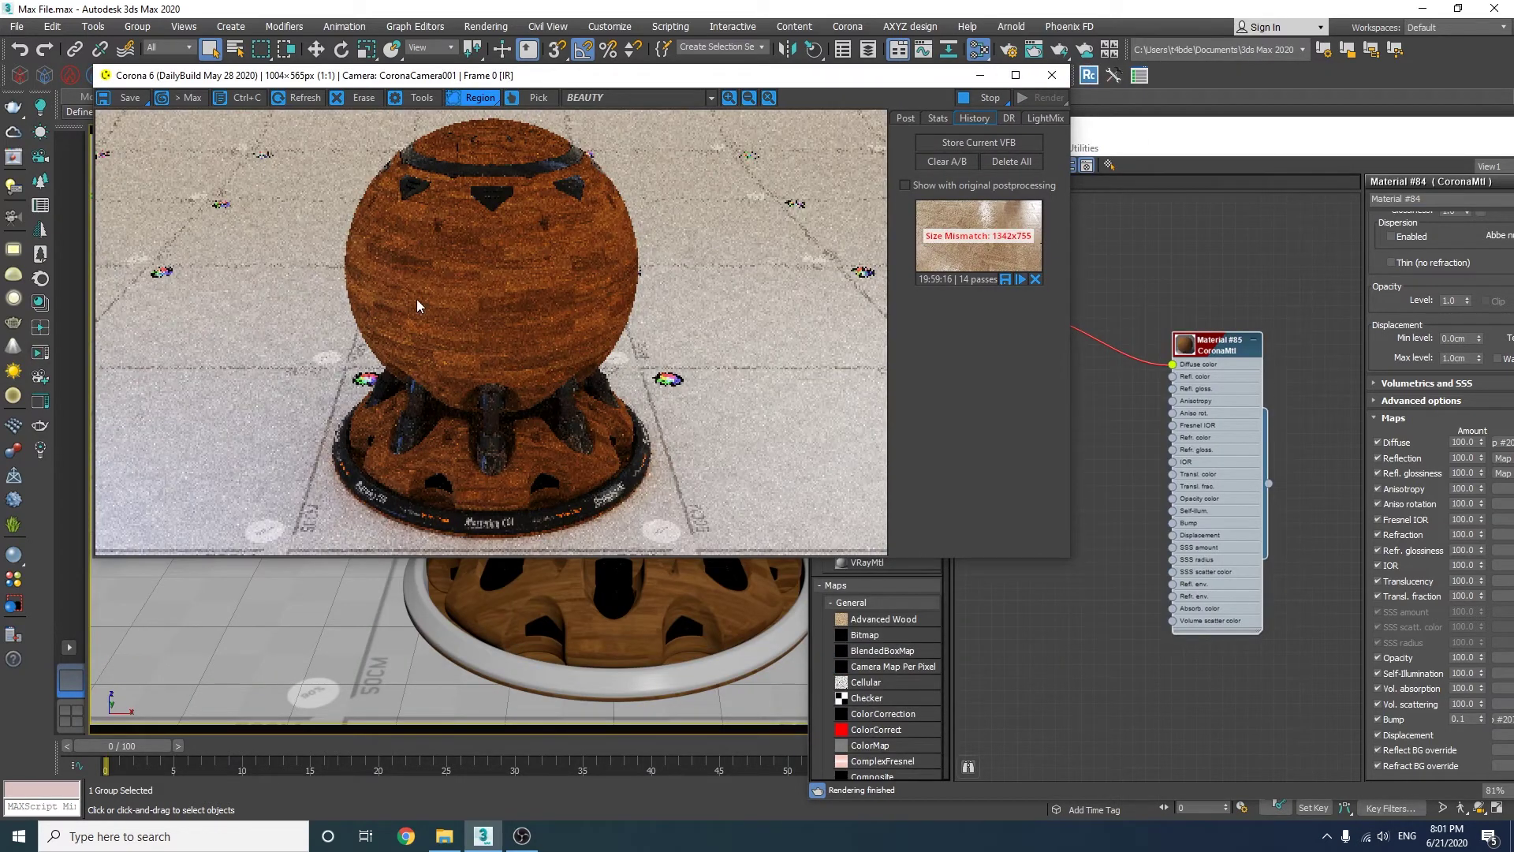
middle_click_drag(1169, 369, 1227, 392)
left_click_drag(1051, 341, 992, 324)
scroll(919, 702, "down", 1)
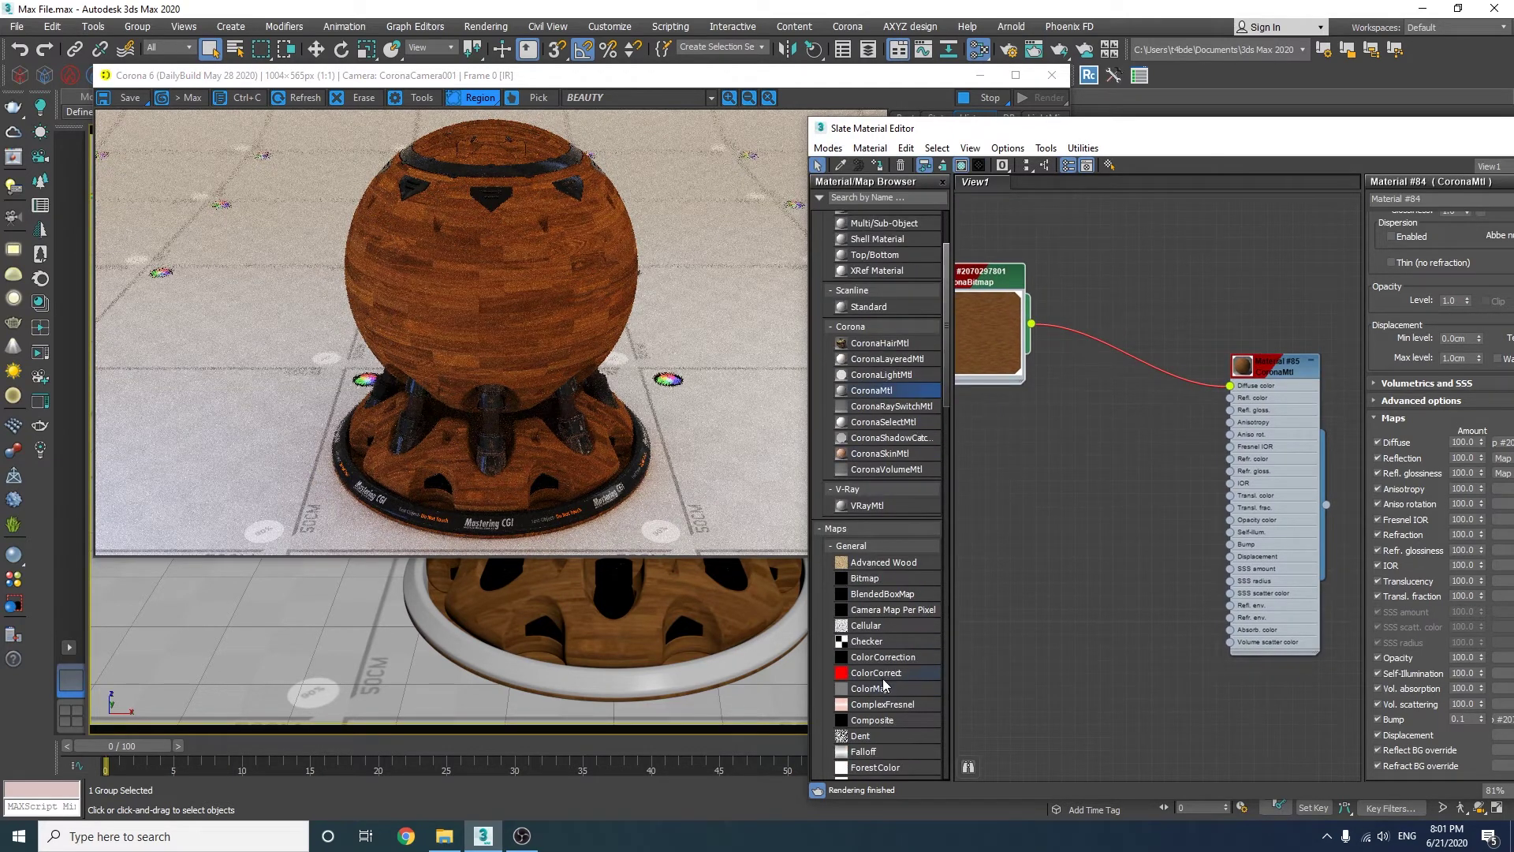
left_click_drag(885, 665, 1124, 365)
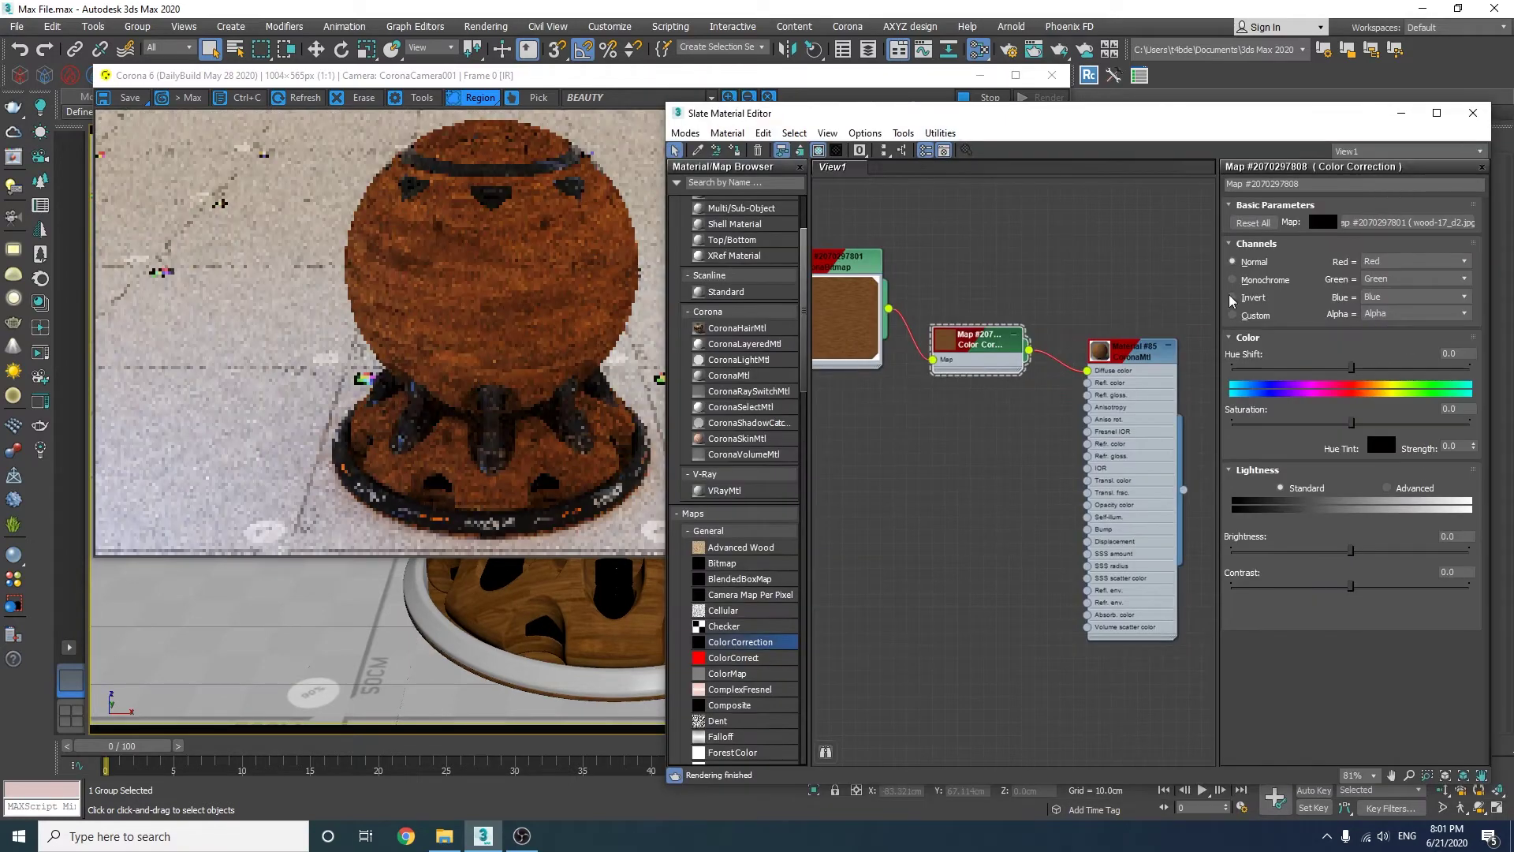
left_click_drag(1352, 422, 1321, 426)
- Draw a render region over the ball and set Material #85's Reflection level to 1.0
left_click(557, 313)
left_click_drag(652, 121, 340, 413)
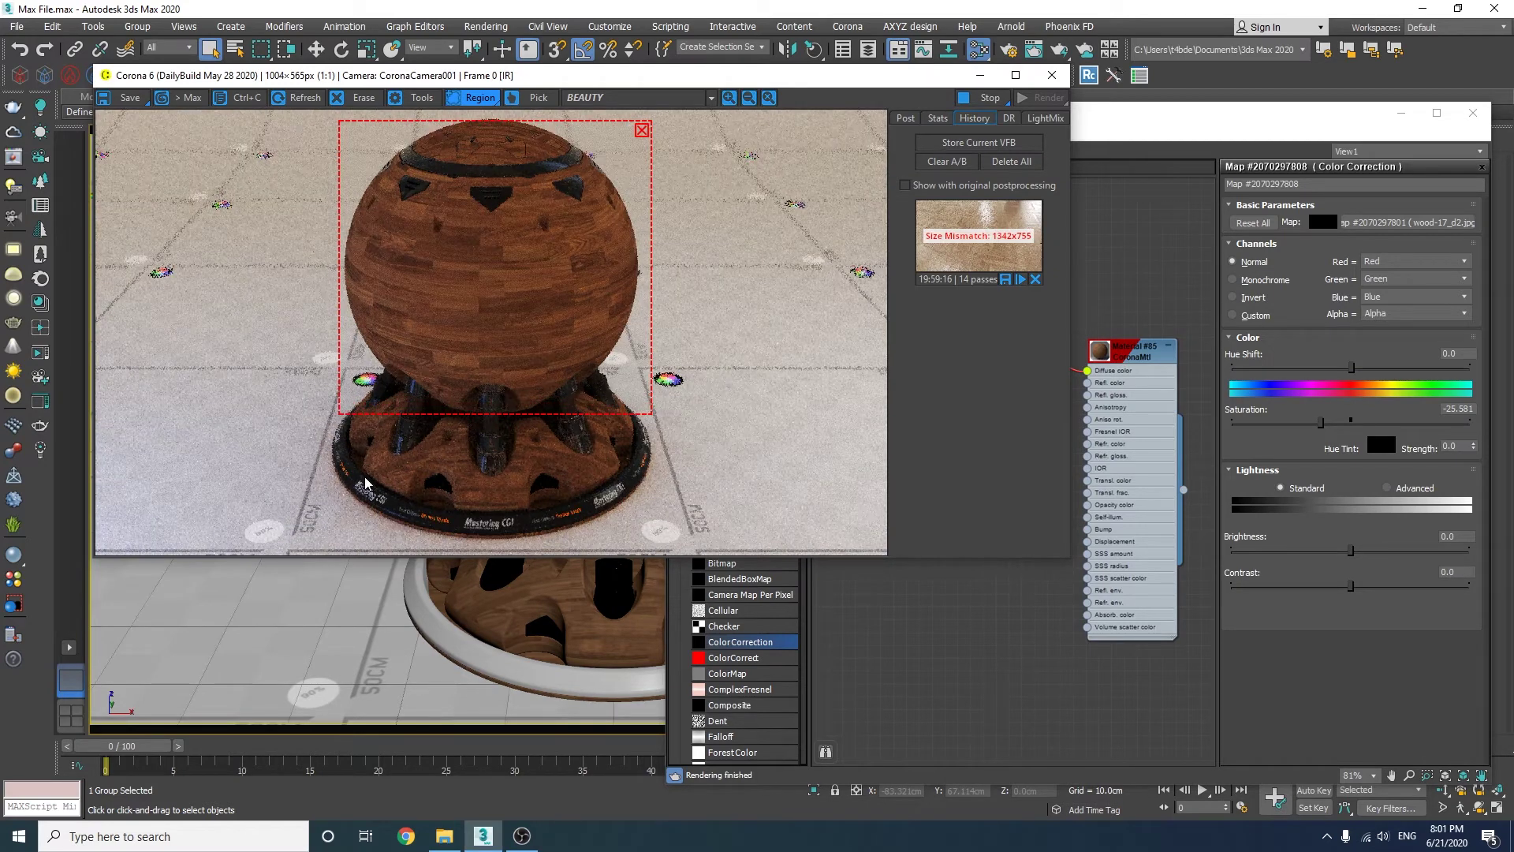
left_click(1115, 353)
double_click(1115, 352)
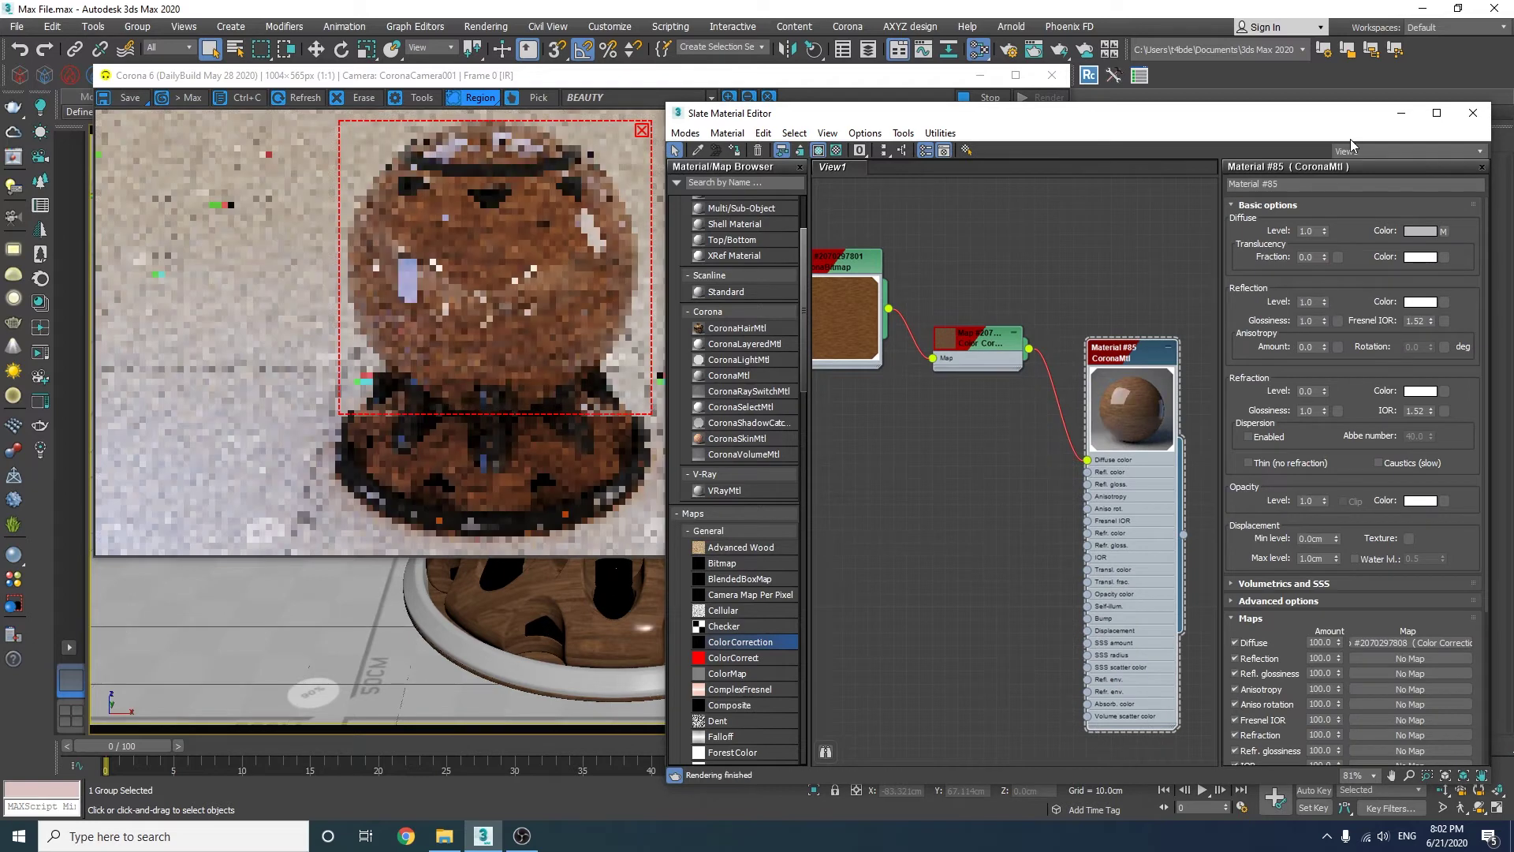
left_click(552, 456)
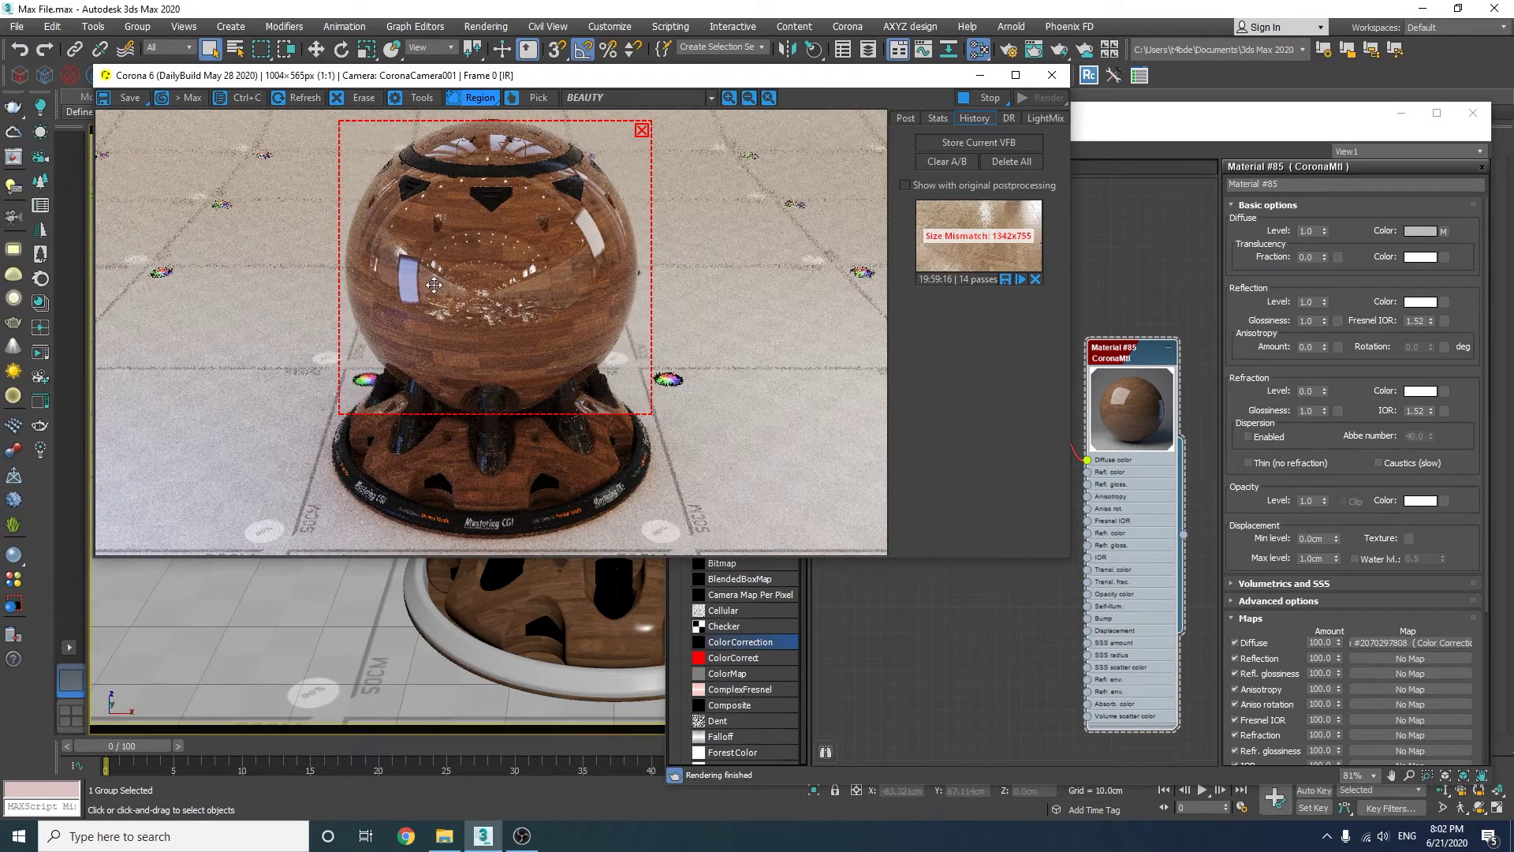
- Feed the wood bitmap into a second ColorCorrection map with saturation -100 and connect it to Refl. color
middle_click(1151, 269)
left_click_drag(999, 119, 1138, 99)
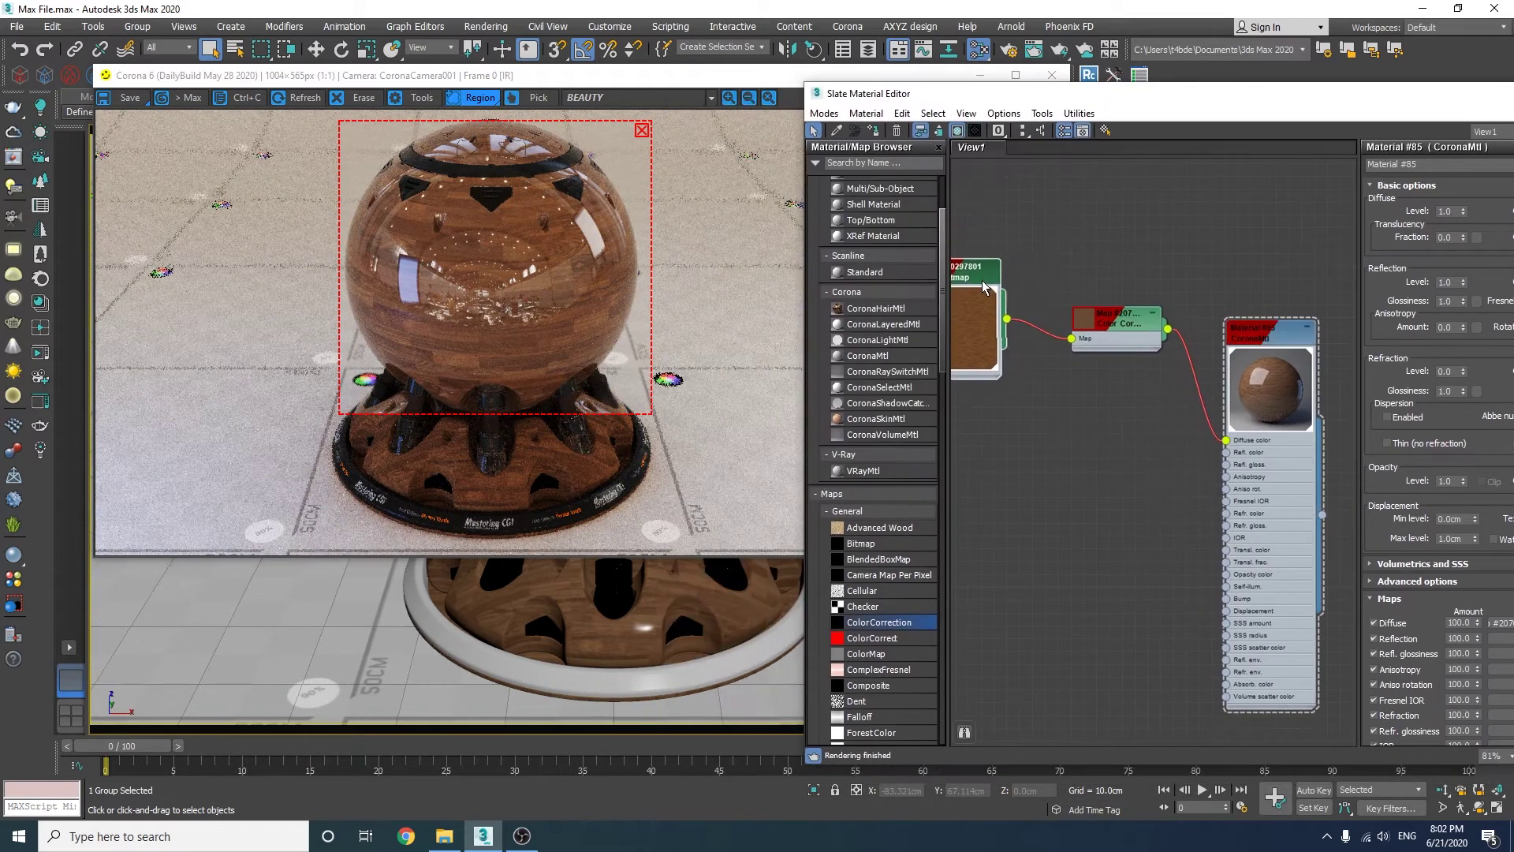
left_click_drag(858, 624, 1068, 426)
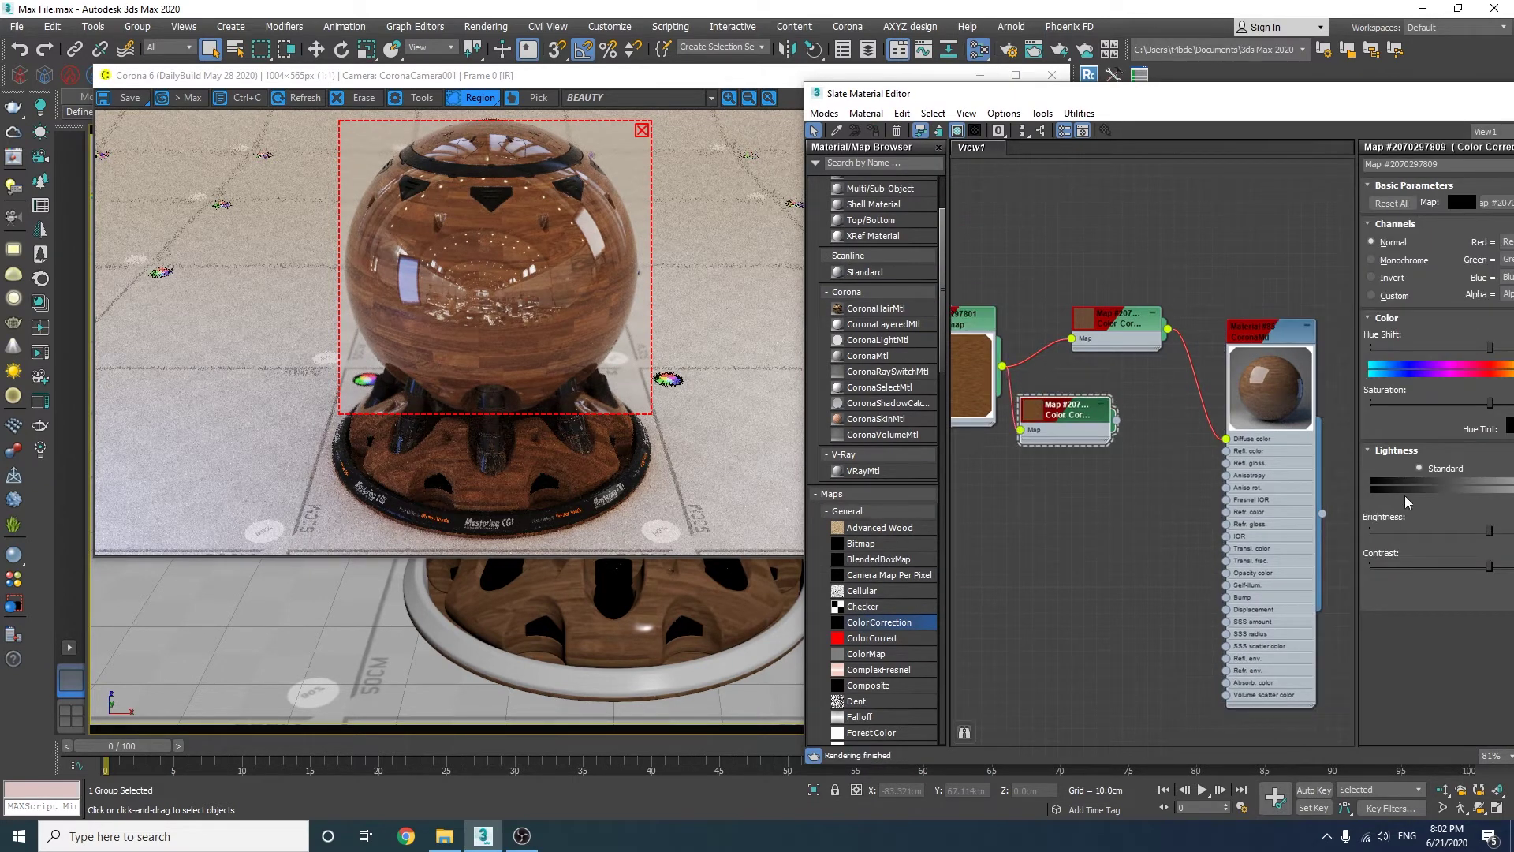
left_click_drag(1490, 403, 1372, 403)
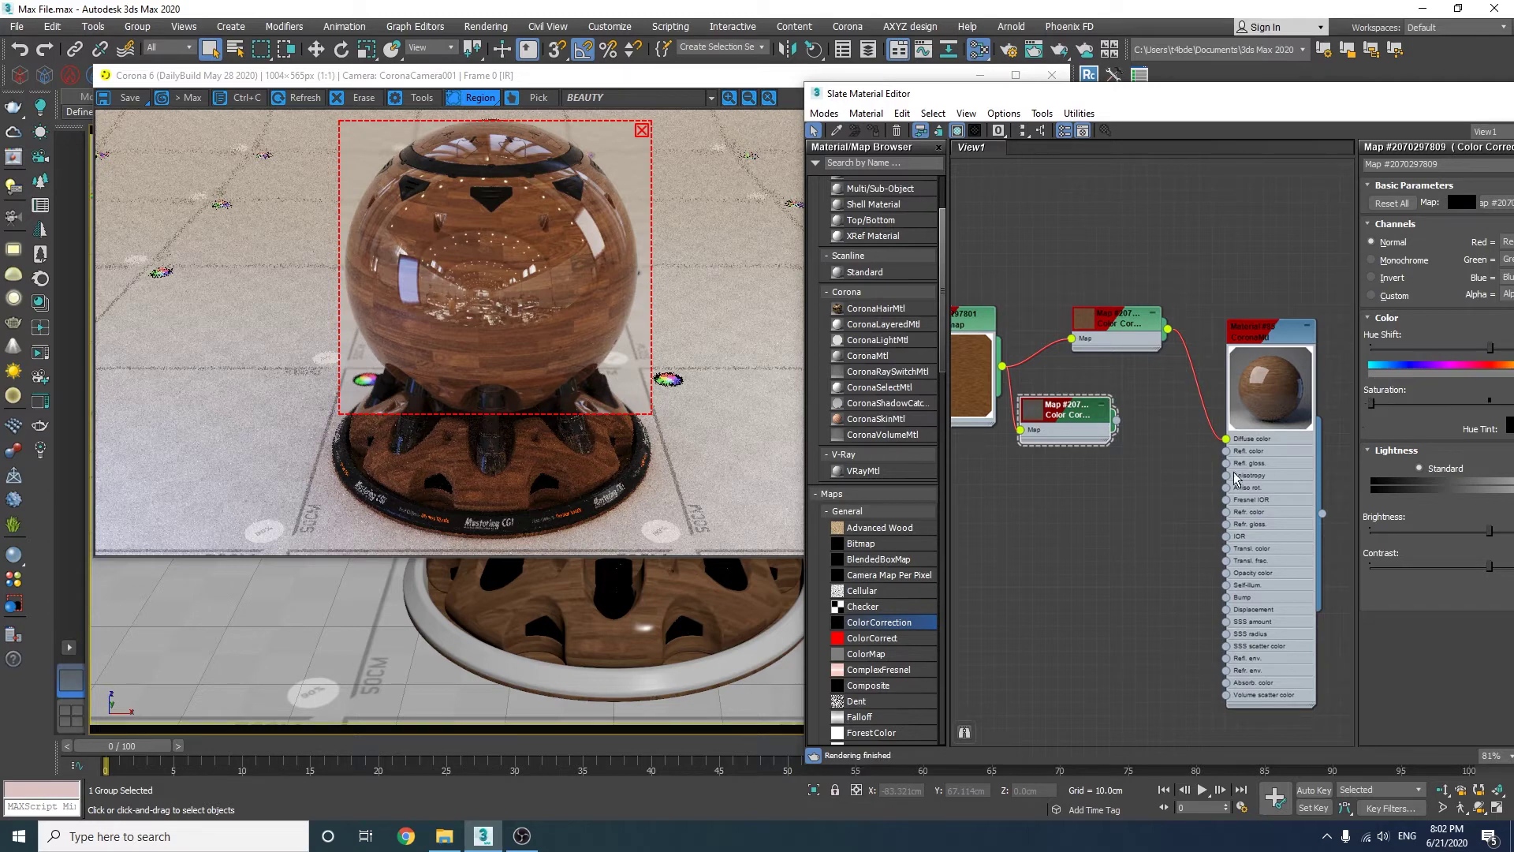
double_click(1033, 413)
left_click_drag(1016, 105, 885, 59)
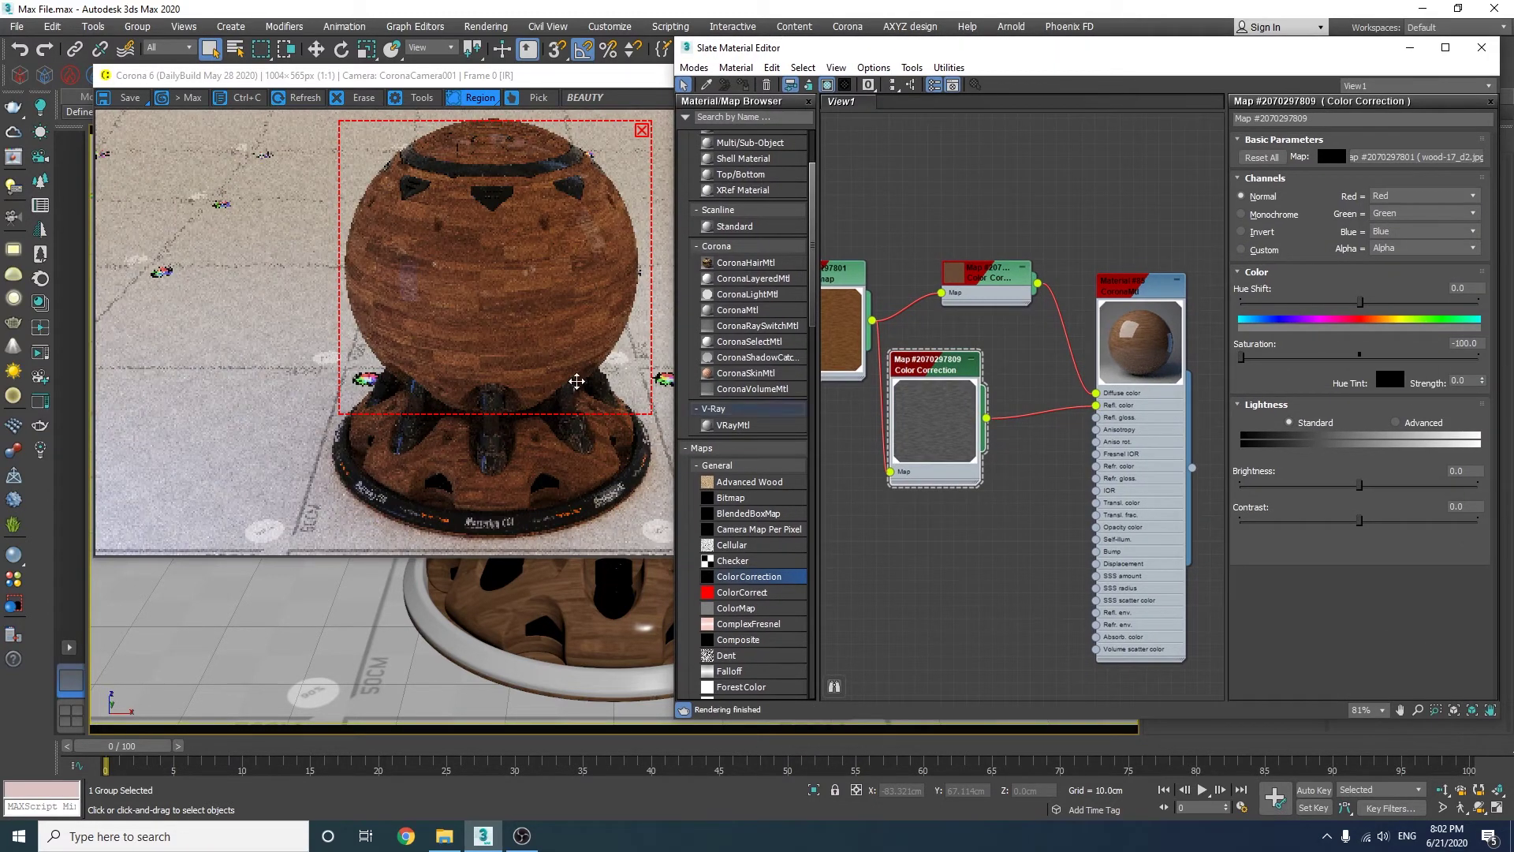
- Insert an Output map between the desaturated ColorCorrection and Refl. color, and raise its color map curve with a Bezier-Smooth point near 0.108, 0.925
scroll(744, 569, "down", 5)
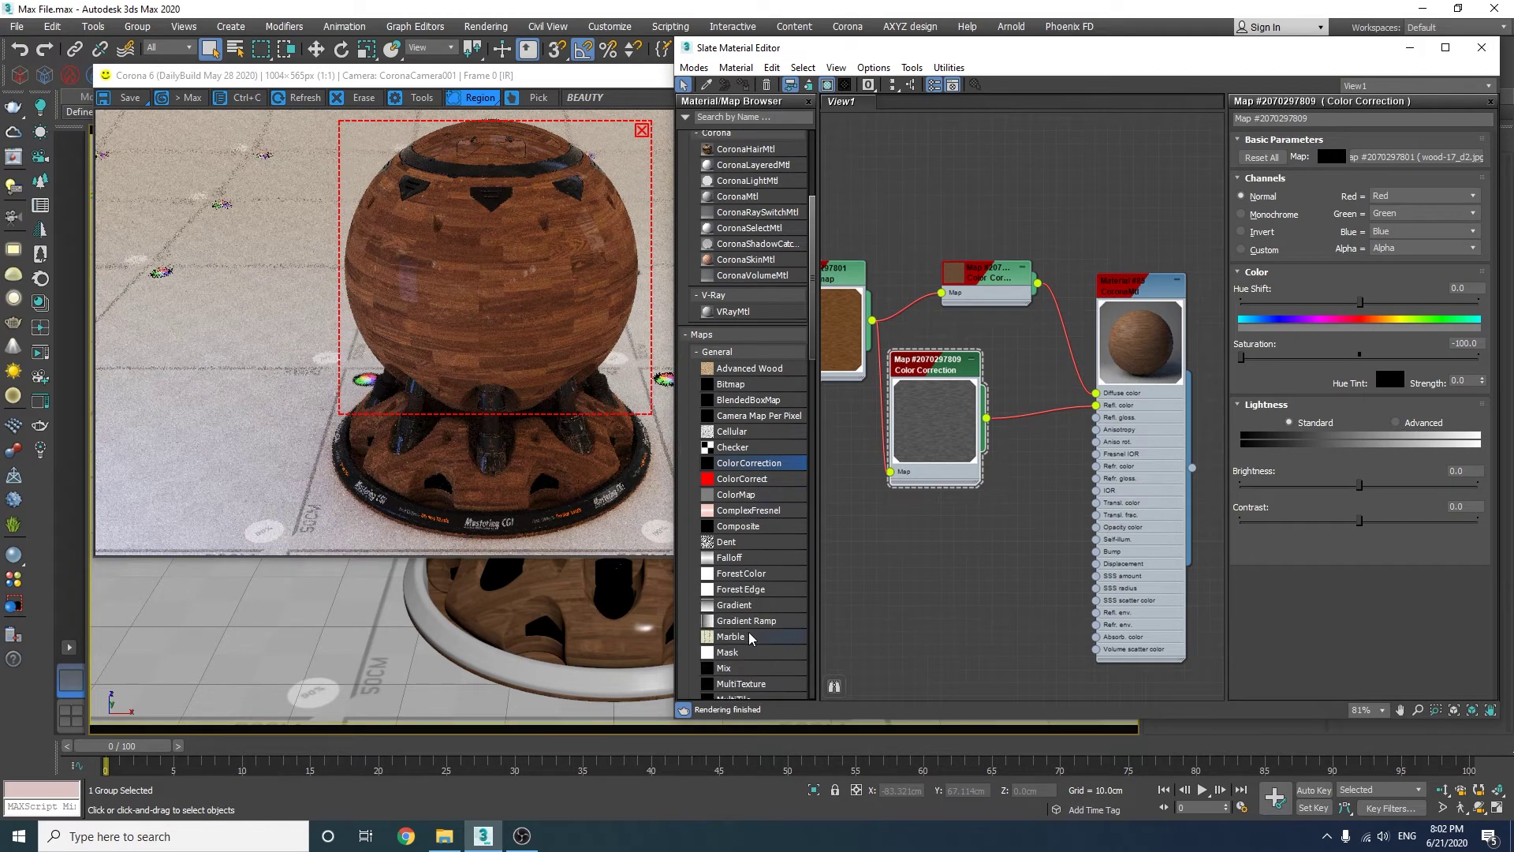
left_click_drag(730, 633, 1024, 432)
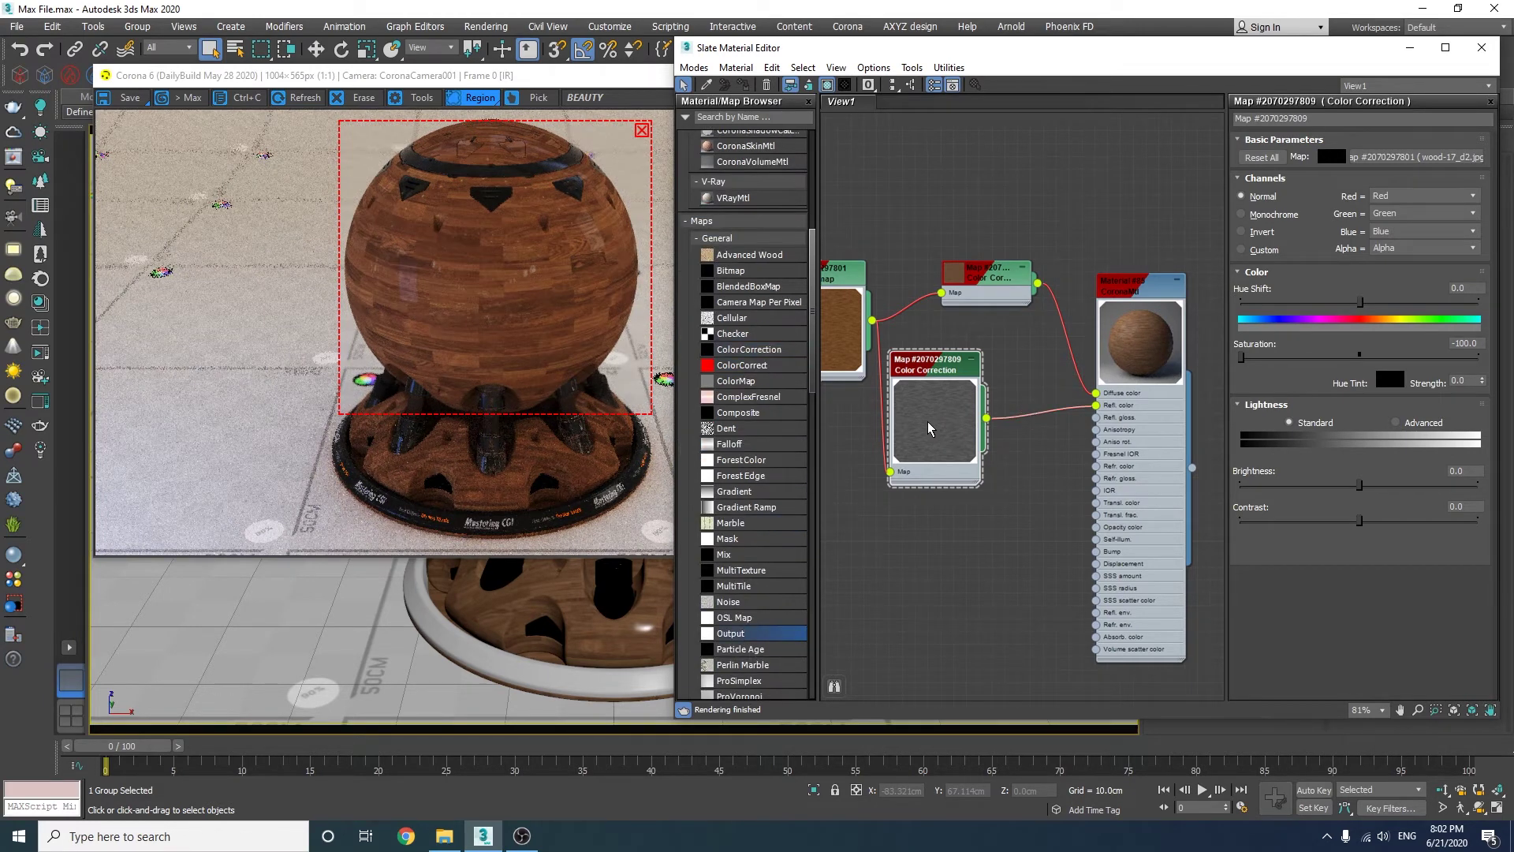
double_click(1007, 426)
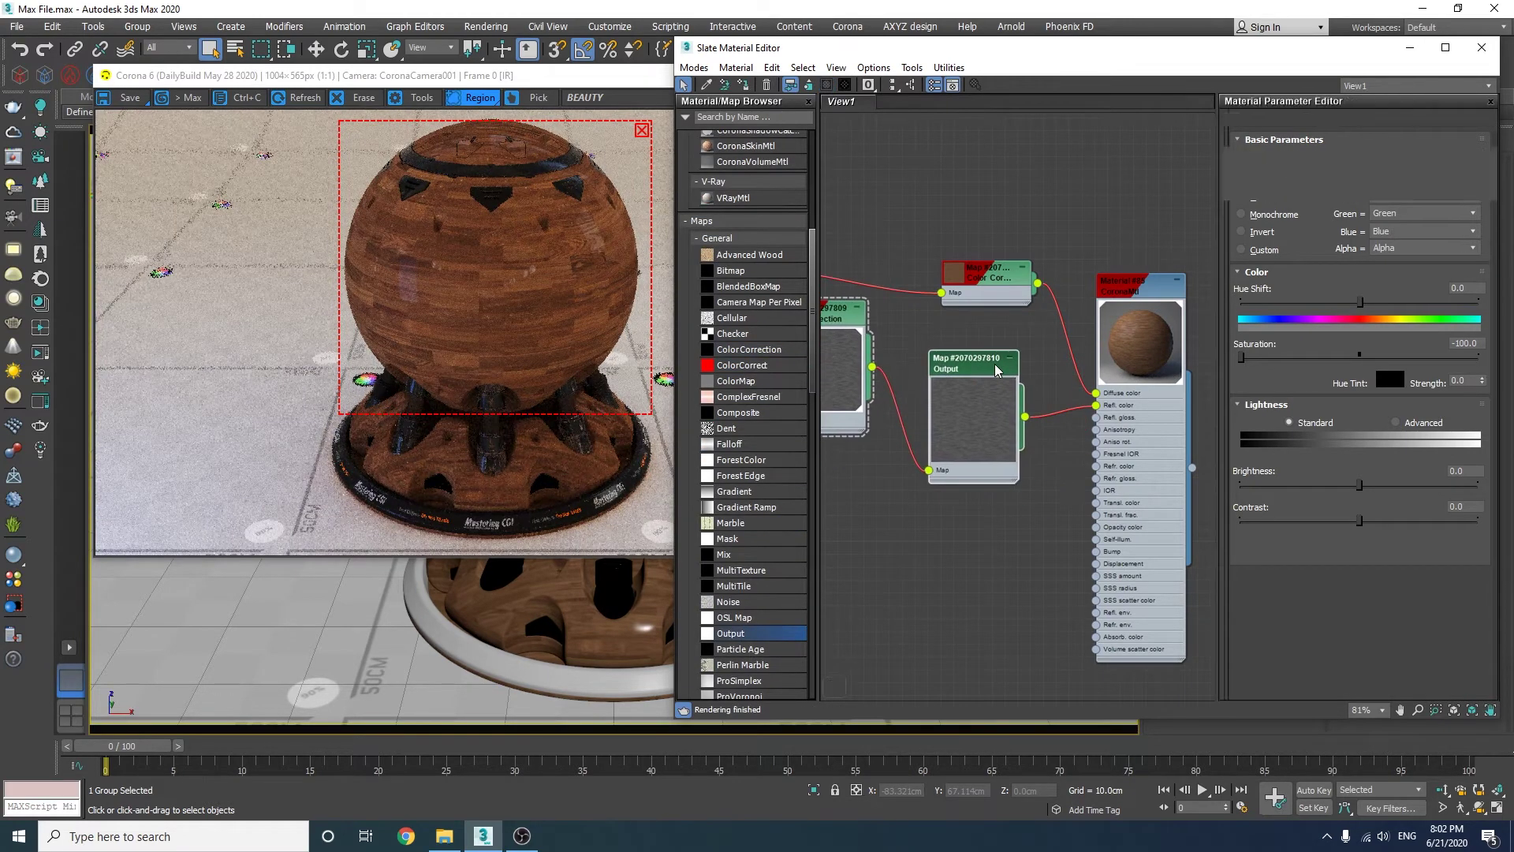
left_click(1262, 291)
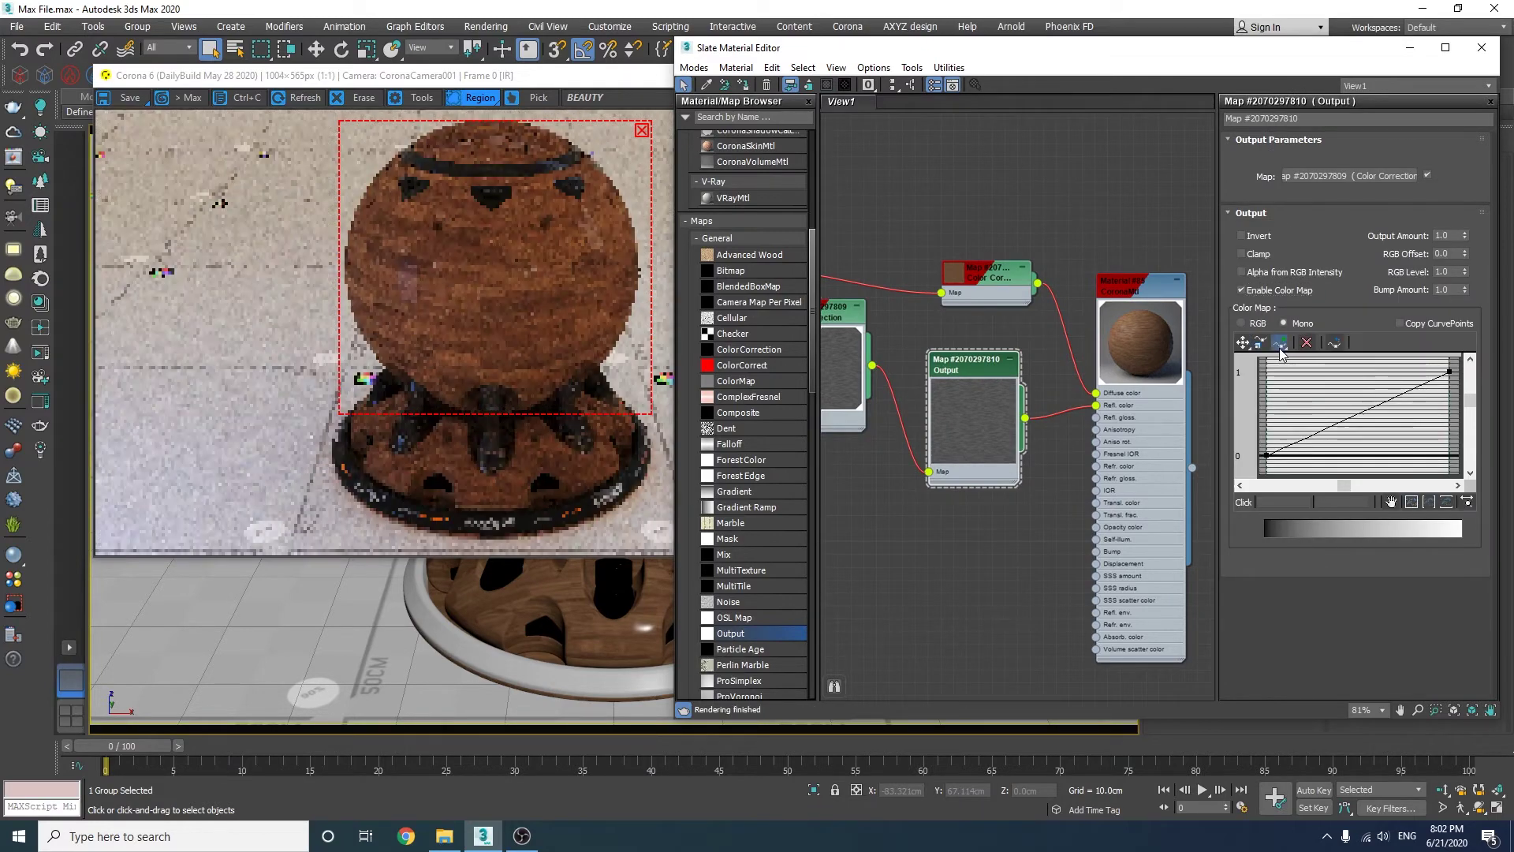
right_click(1349, 416)
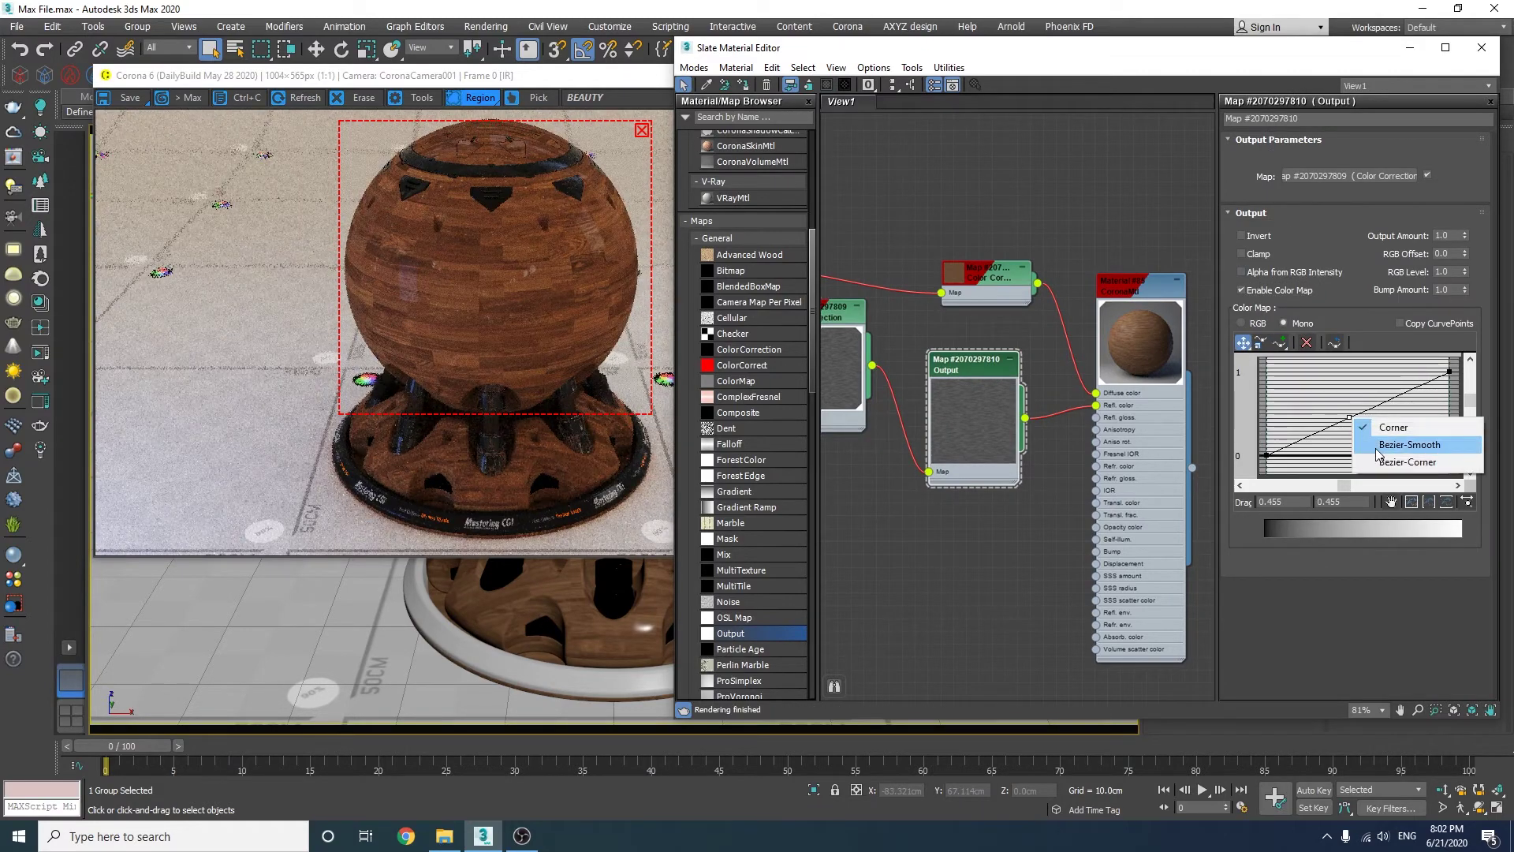
left_click(1376, 441)
left_click_drag(1329, 424, 1287, 380)
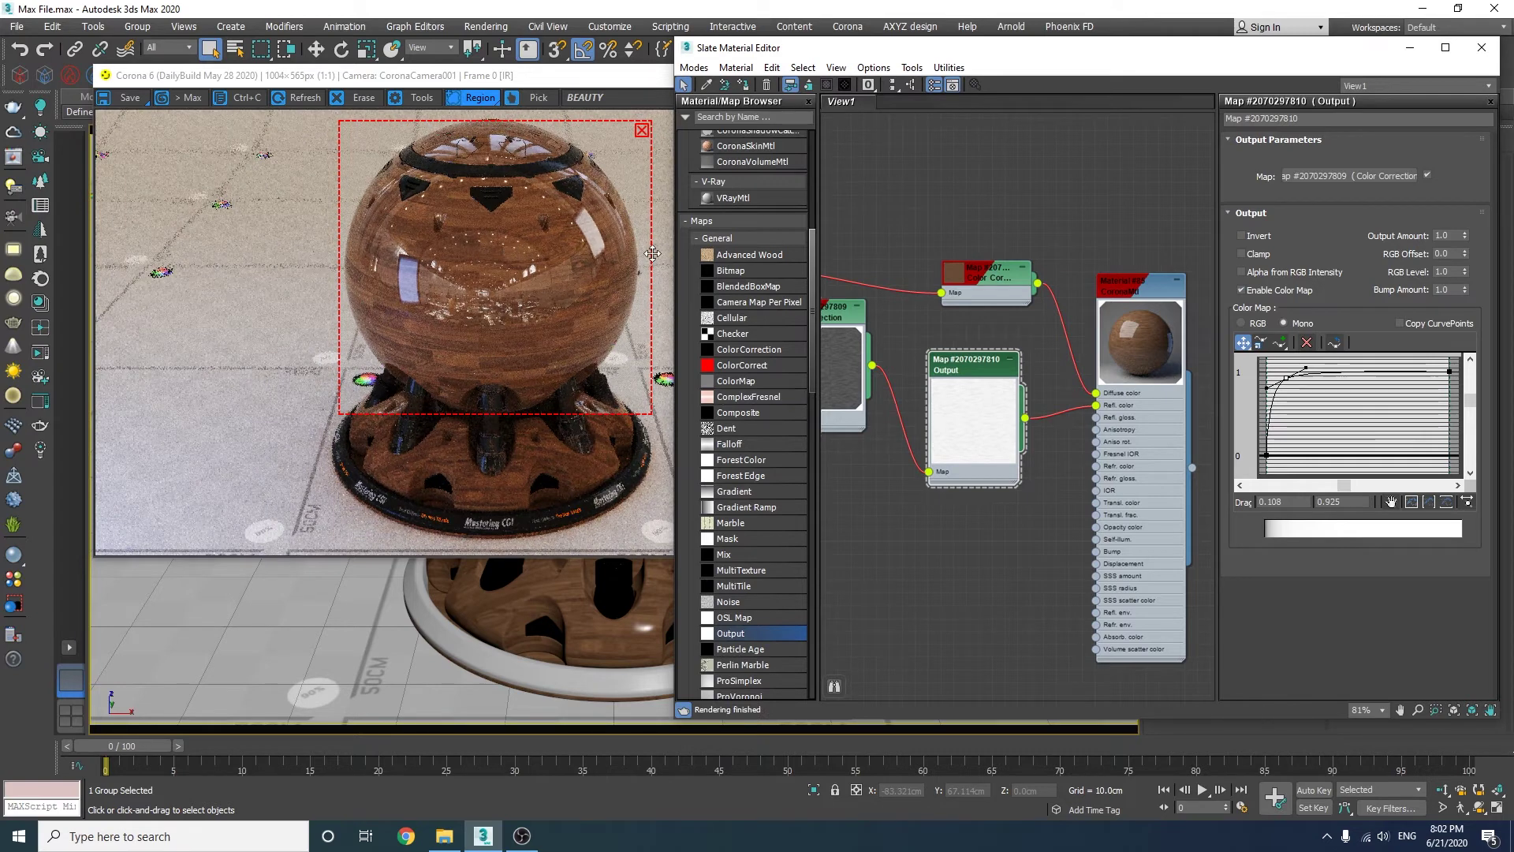
- Add a second Output map fed by the desaturated ColorCorrection and connect it to Refl. gloss
left_click_drag(726, 637, 931, 506)
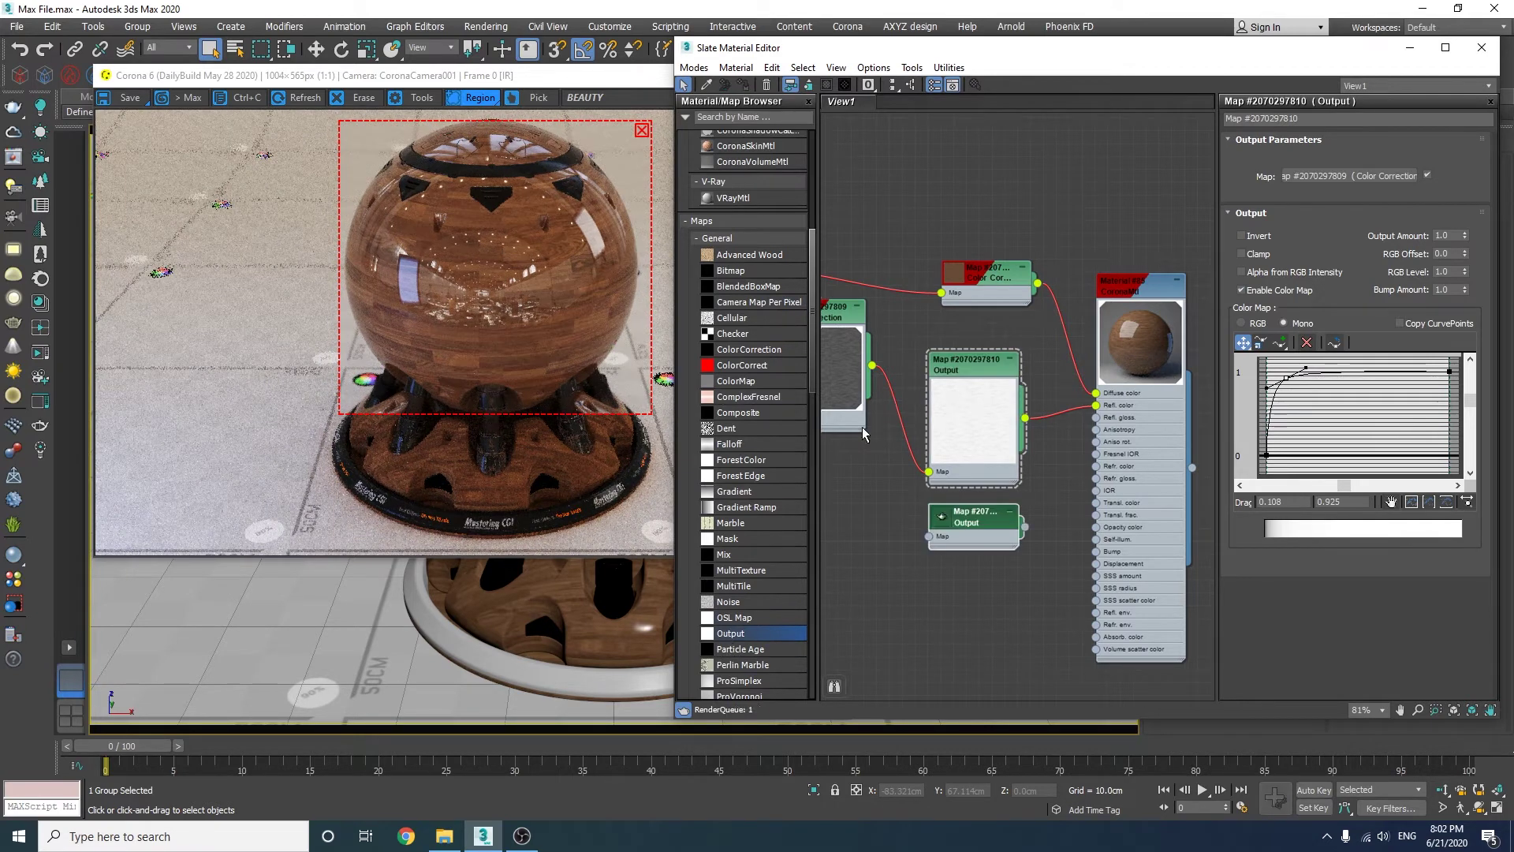
left_click_drag(871, 365, 928, 536)
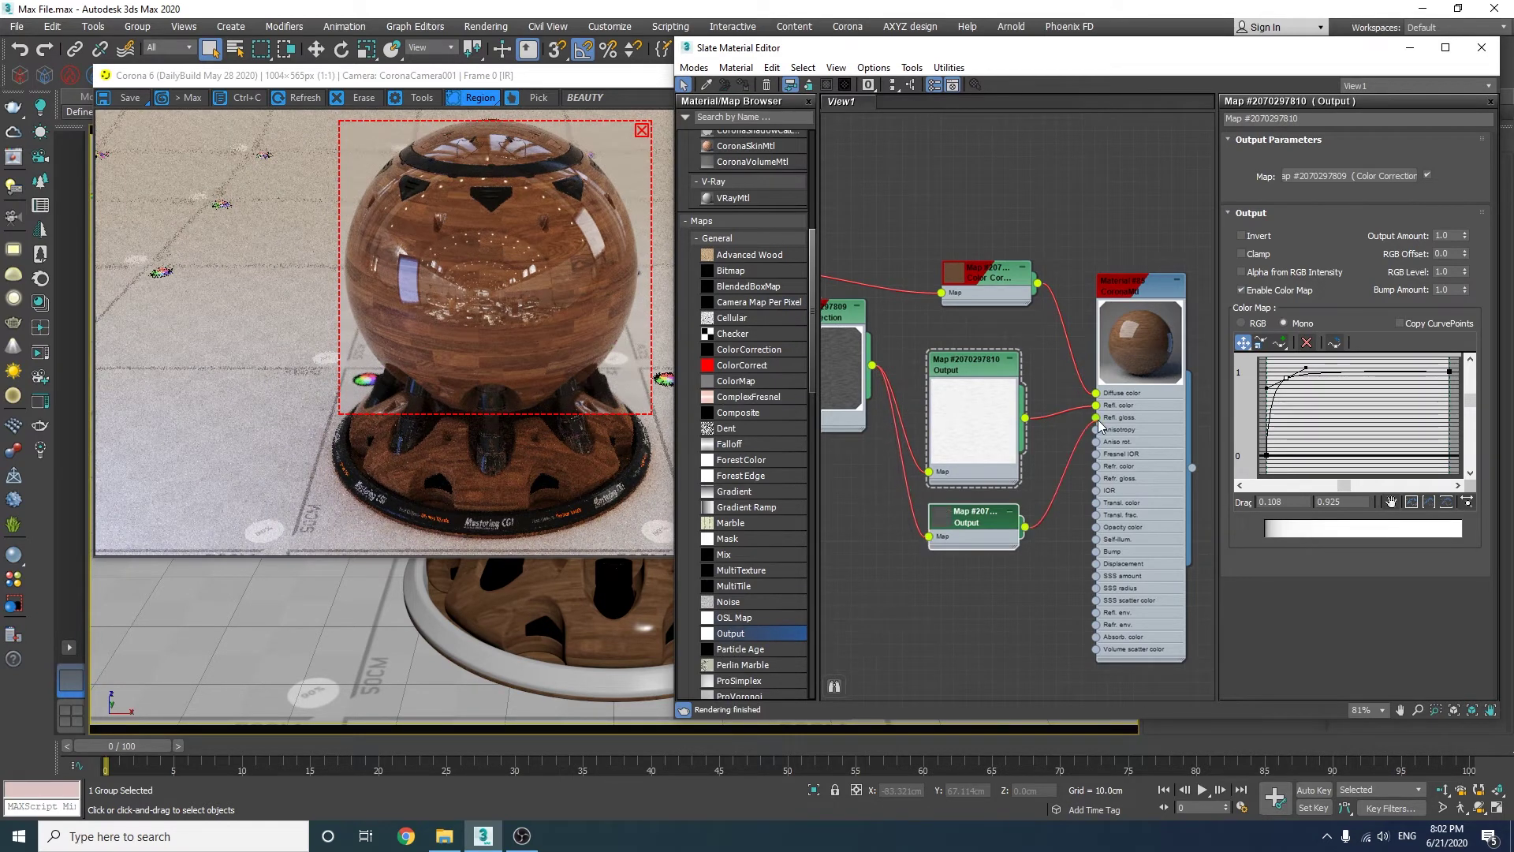
- Raise the color map curve of the Refl. gloss Output map with a Bezier-Smooth point near 0.189, 0.83
left_click_drag(1097, 420, 1096, 418)
double_click(940, 518)
left_click_drag(964, 522, 951, 523)
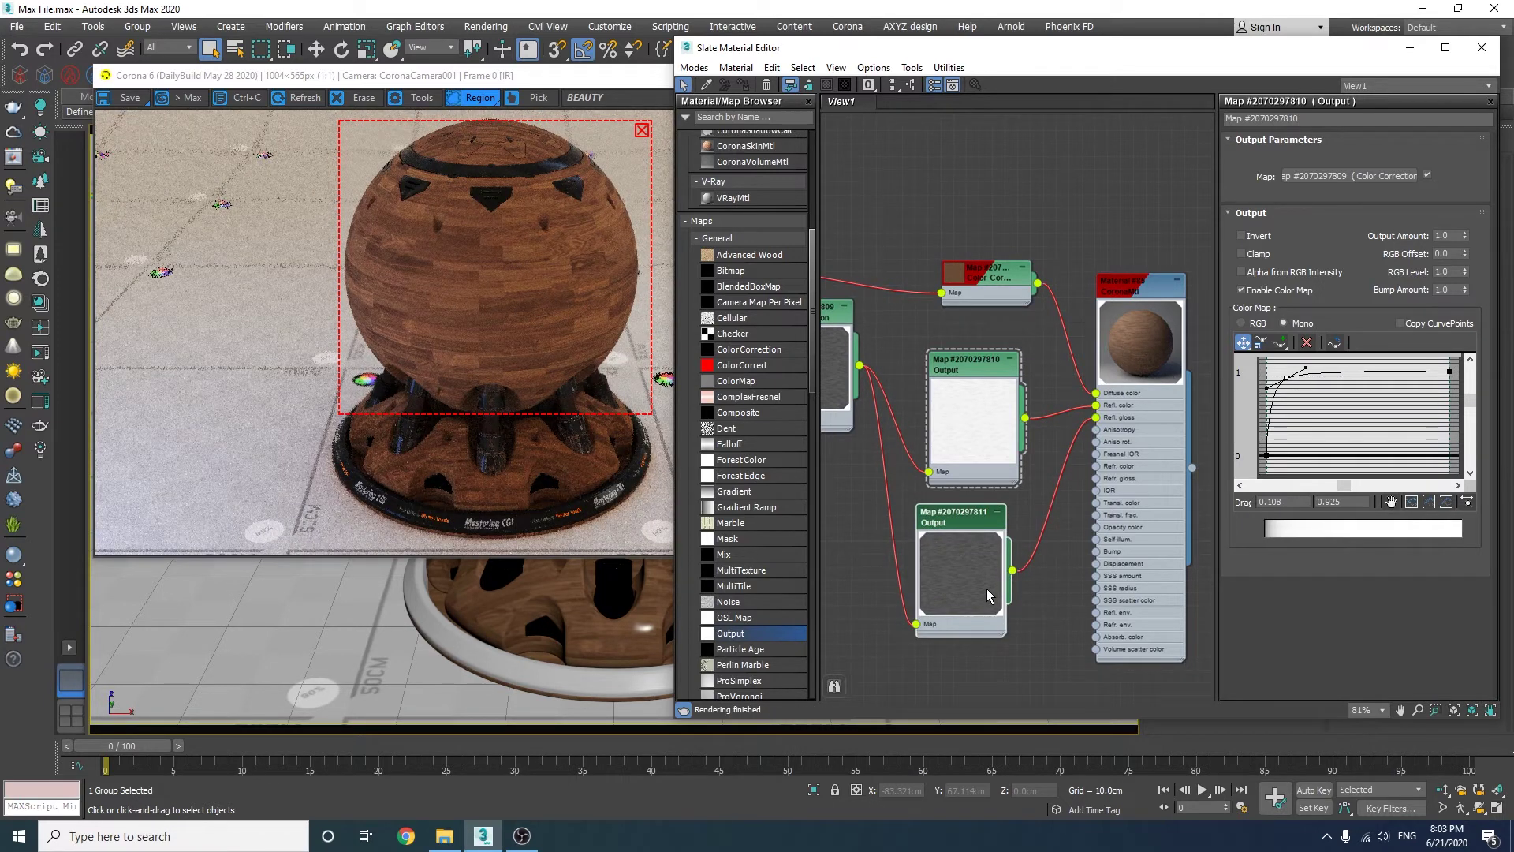
double_click(959, 527)
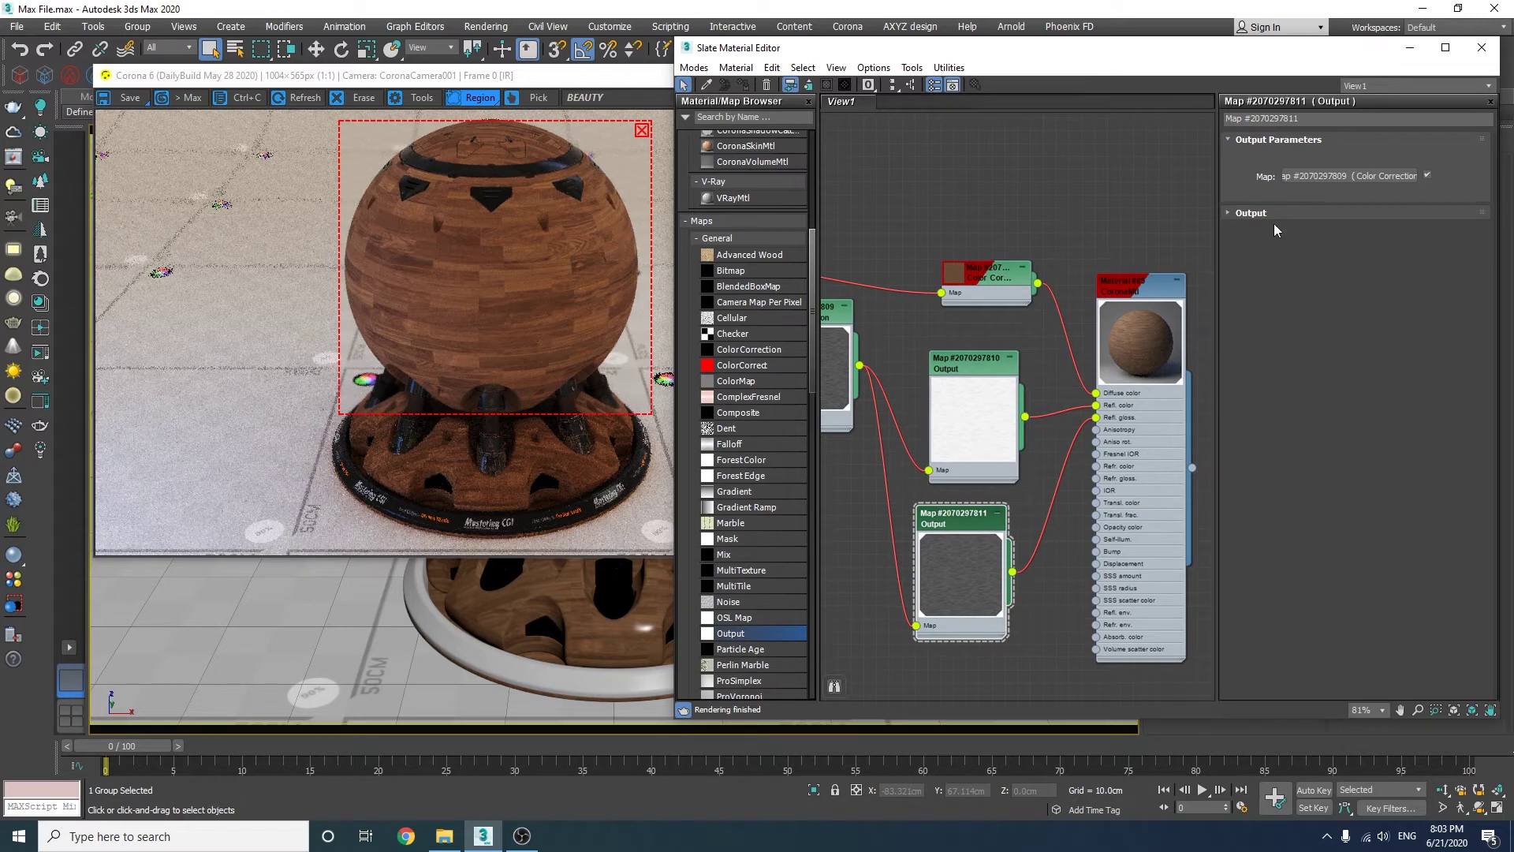
left_click(1353, 415)
left_click(1243, 344)
right_click(1353, 415)
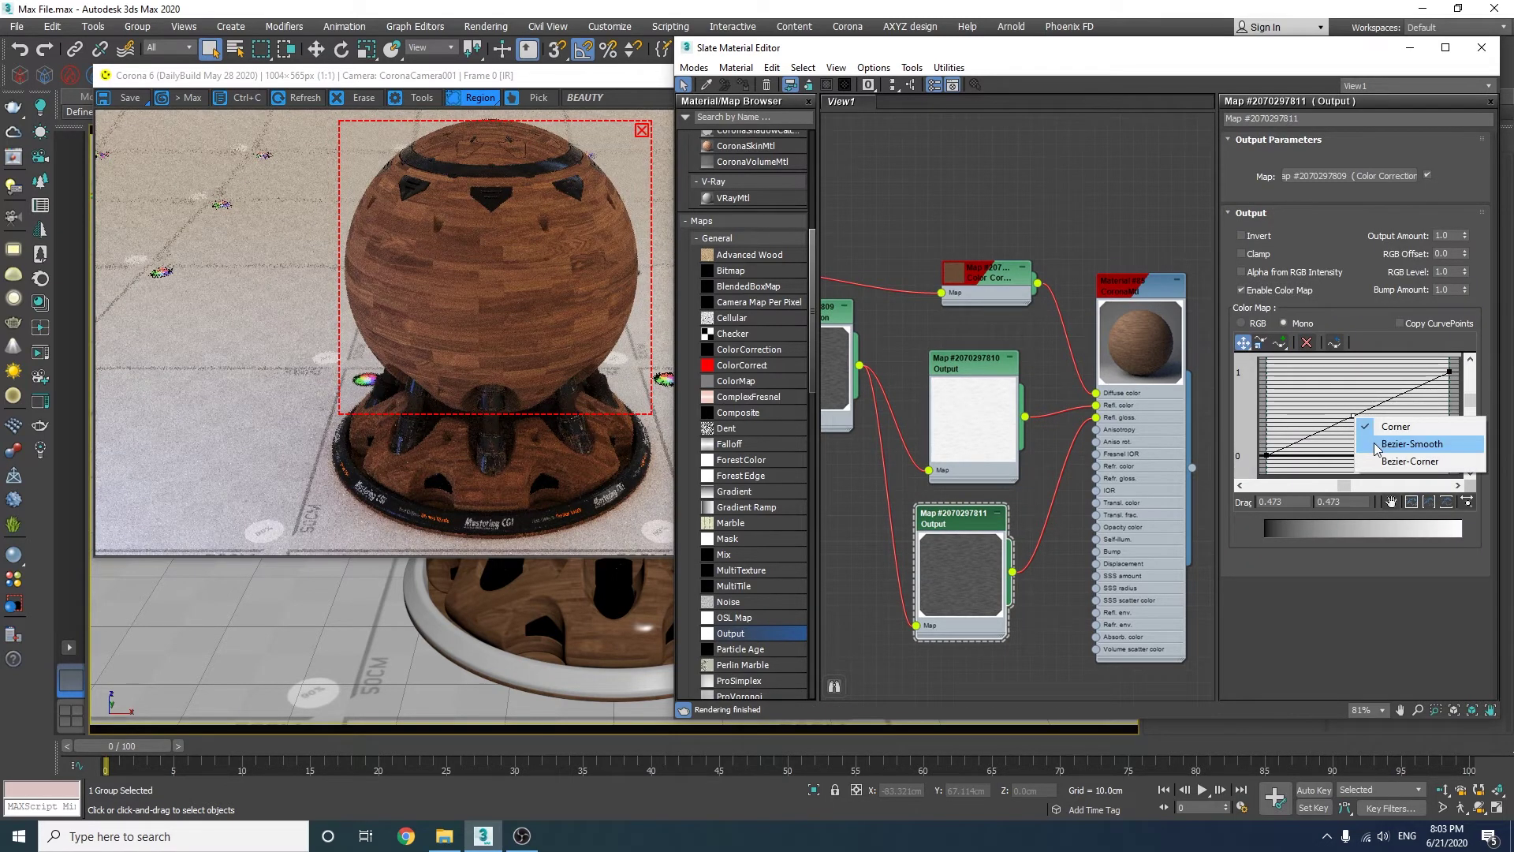
left_click(1372, 444)
left_click_drag(1353, 416, 1268, 402)
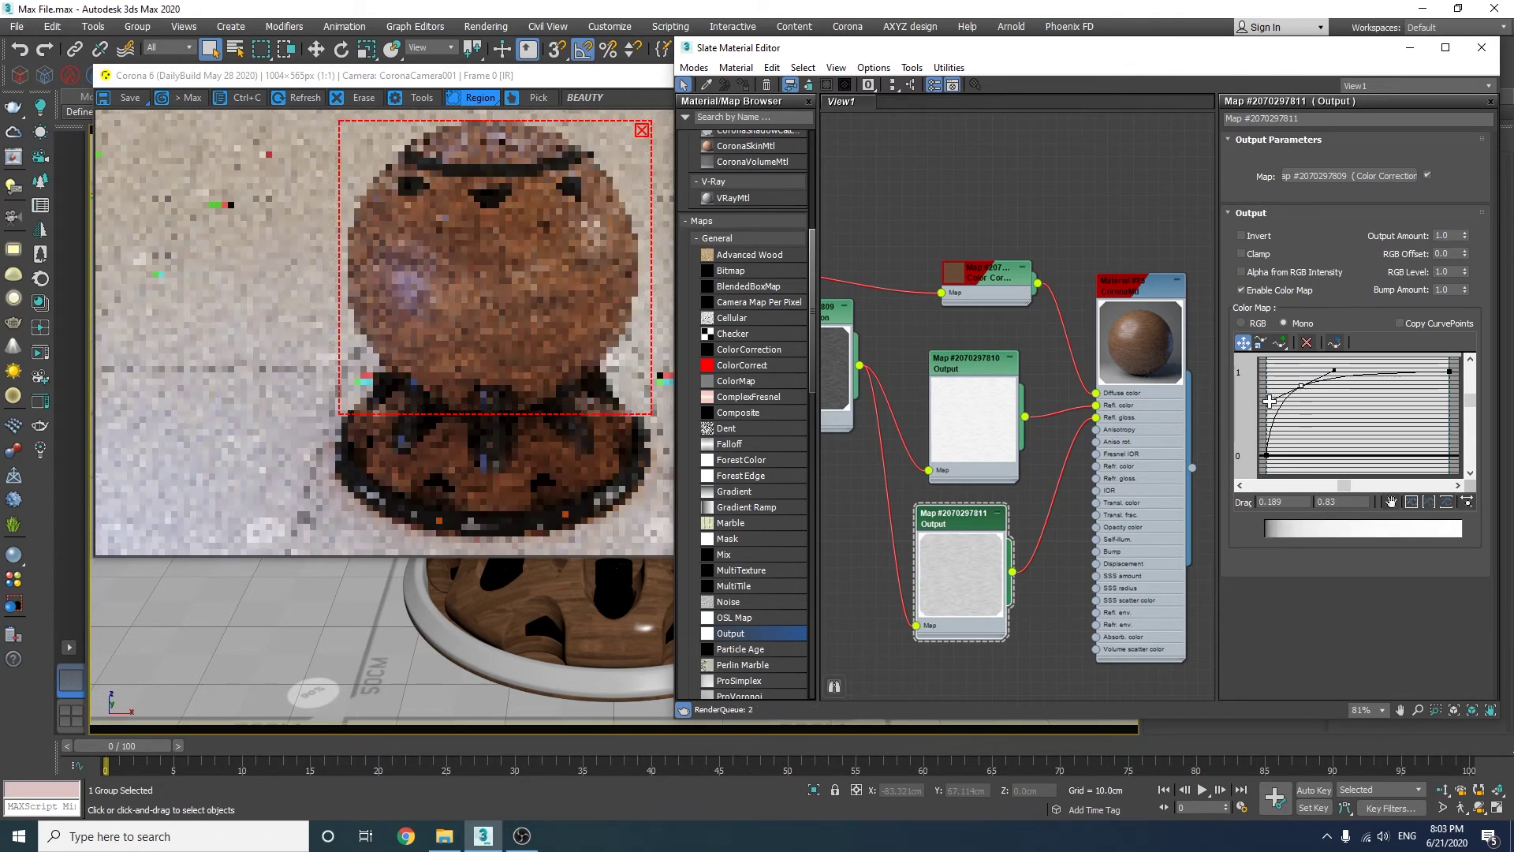
- Switch the viewport to CoronaCamera003 and move and resize the render region over the close-up of the ball
left_click_drag(784, 38, 1024, 388)
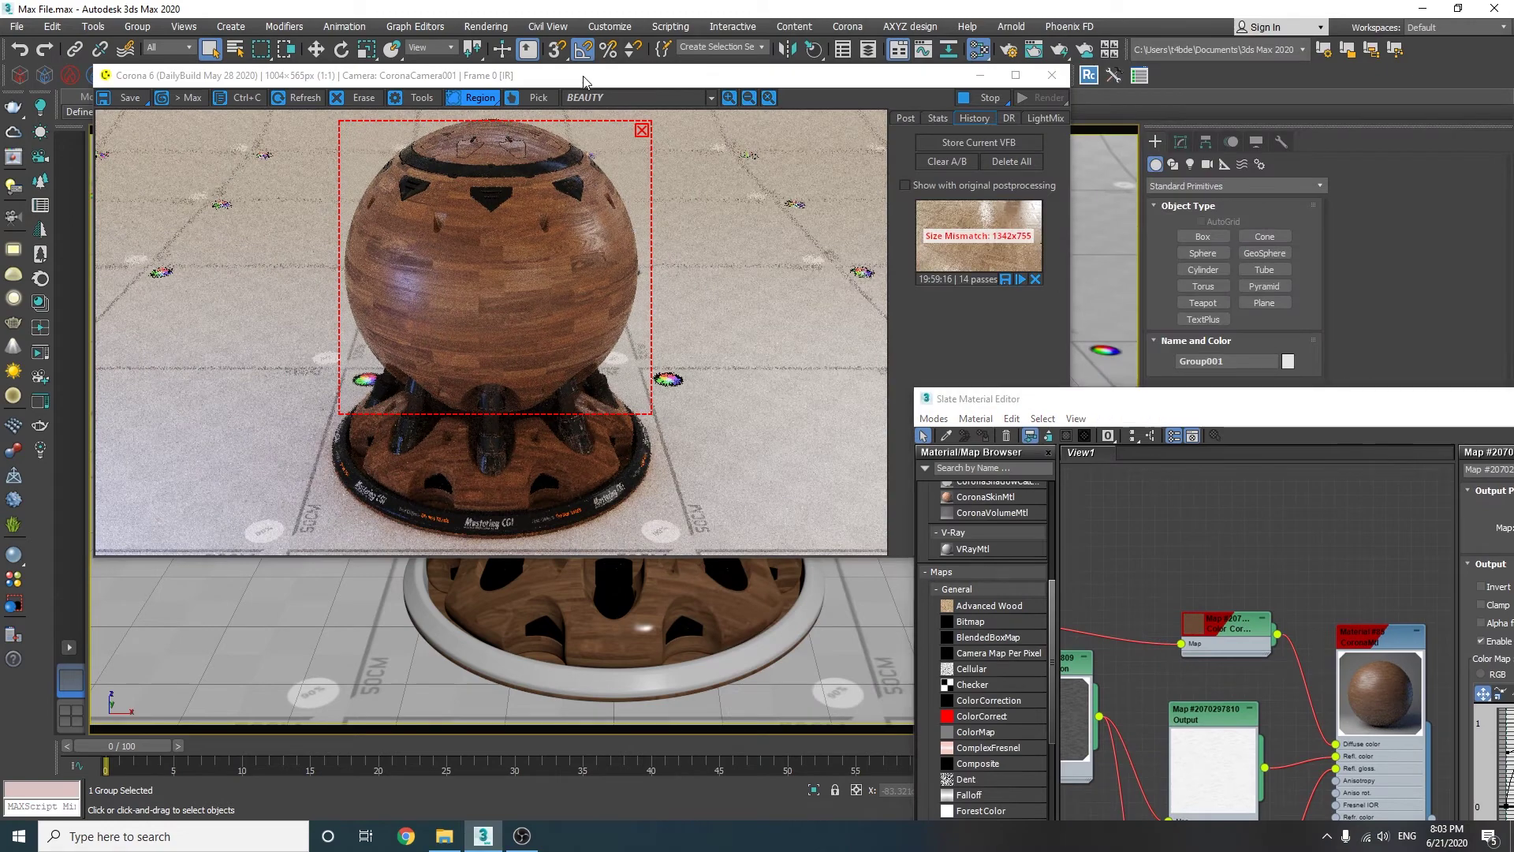
left_click_drag(583, 81, 506, 360)
left_click(149, 135)
mouse_move(217, 150)
left_click(505, 187)
left_click_drag(722, 357, 757, 128)
left_click_drag(463, 334, 611, 335)
left_click_drag(440, 455, 250, 533)
left_click_drag(1125, 390, 928, 98)
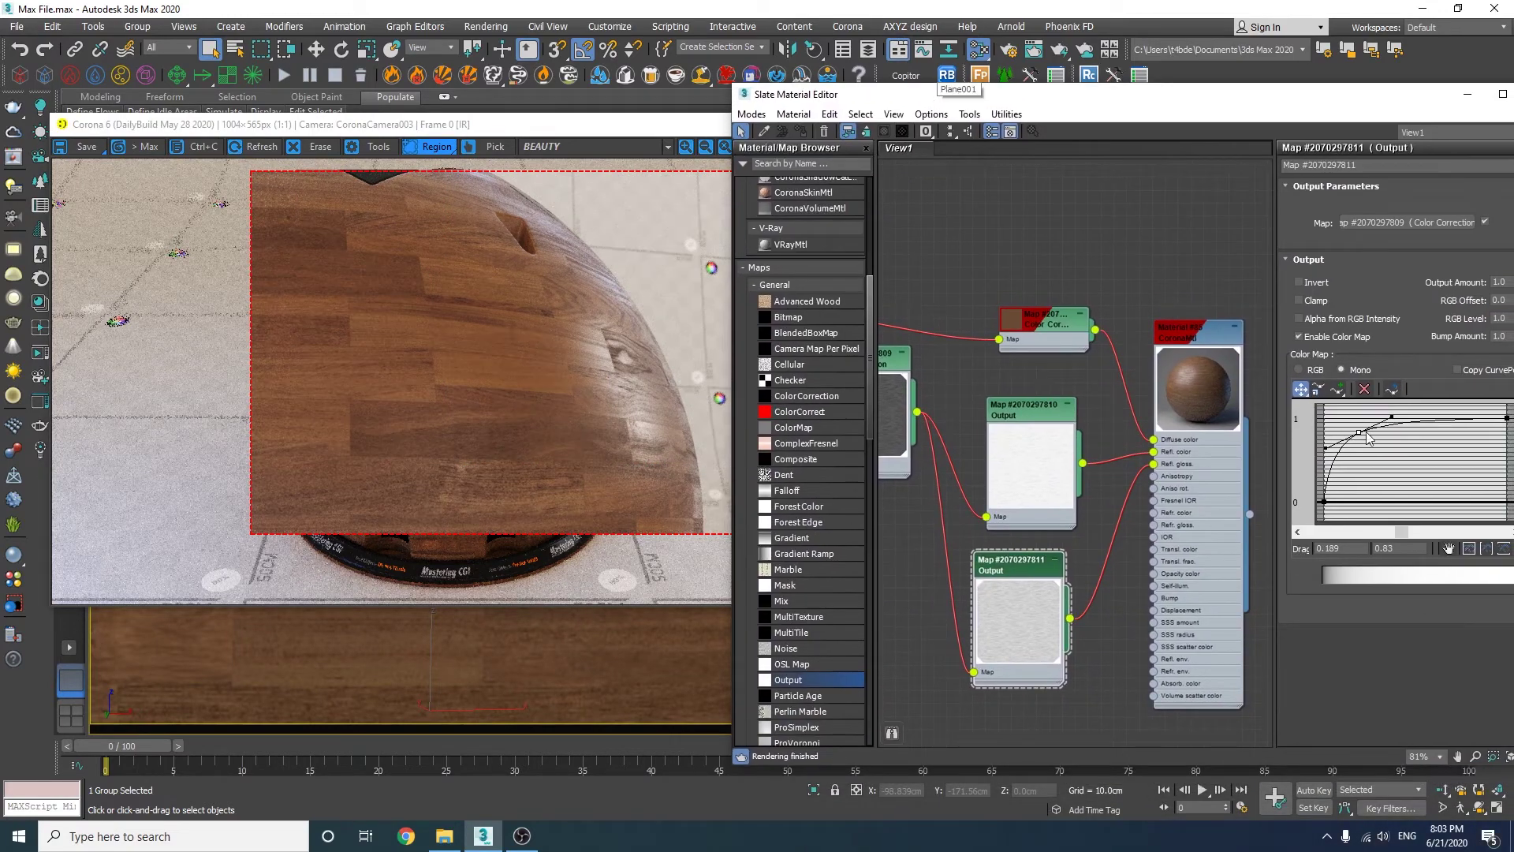
- Fine-tune the glossiness curve by moving its middle point to about 0.164, 0.83
left_click_drag(1361, 432, 1356, 429)
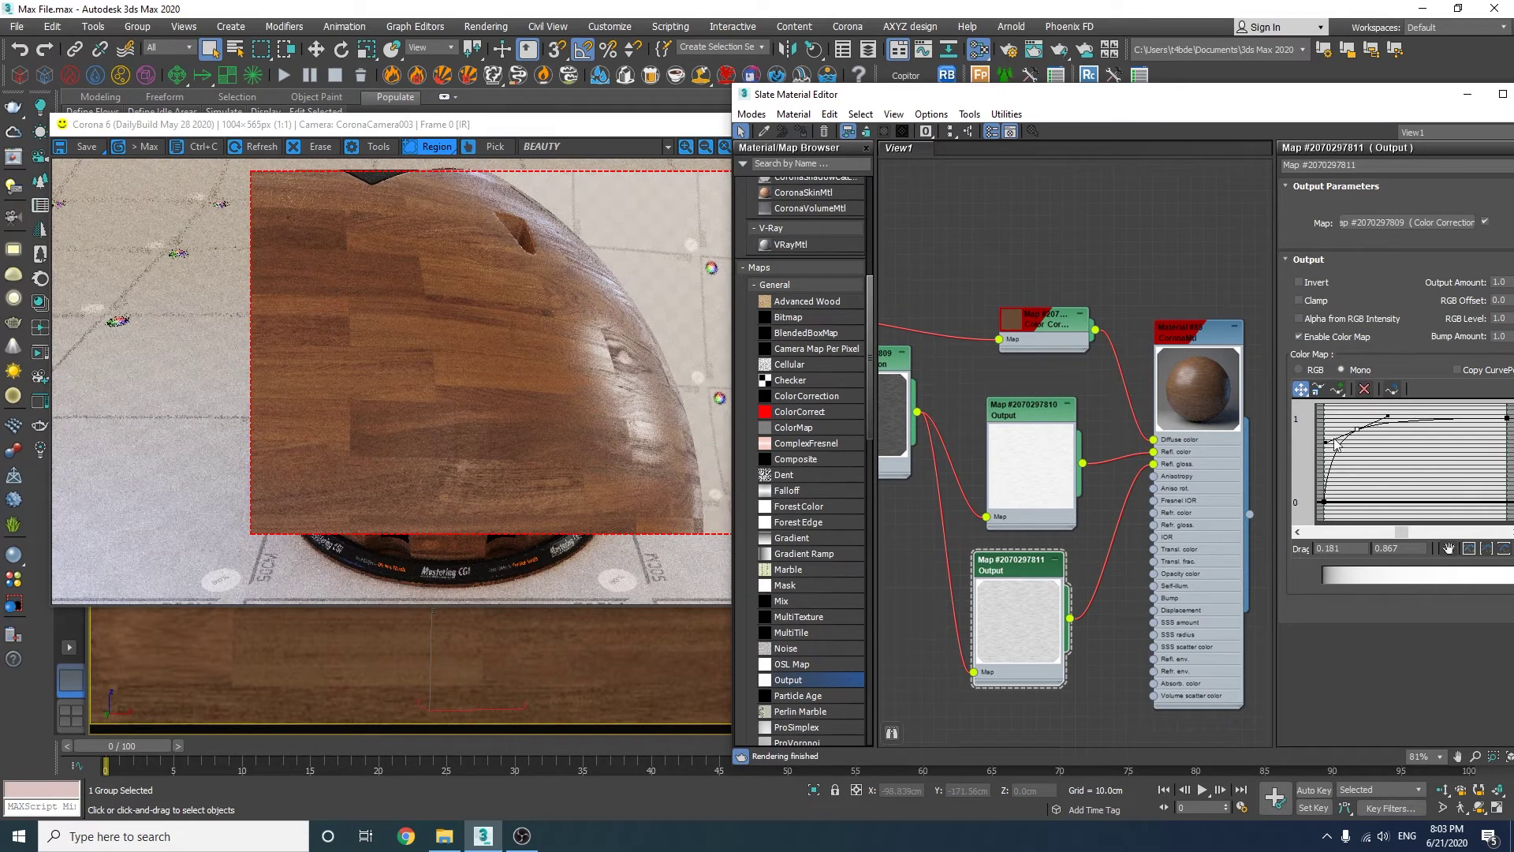
left_click_drag(1356, 429, 1362, 434)
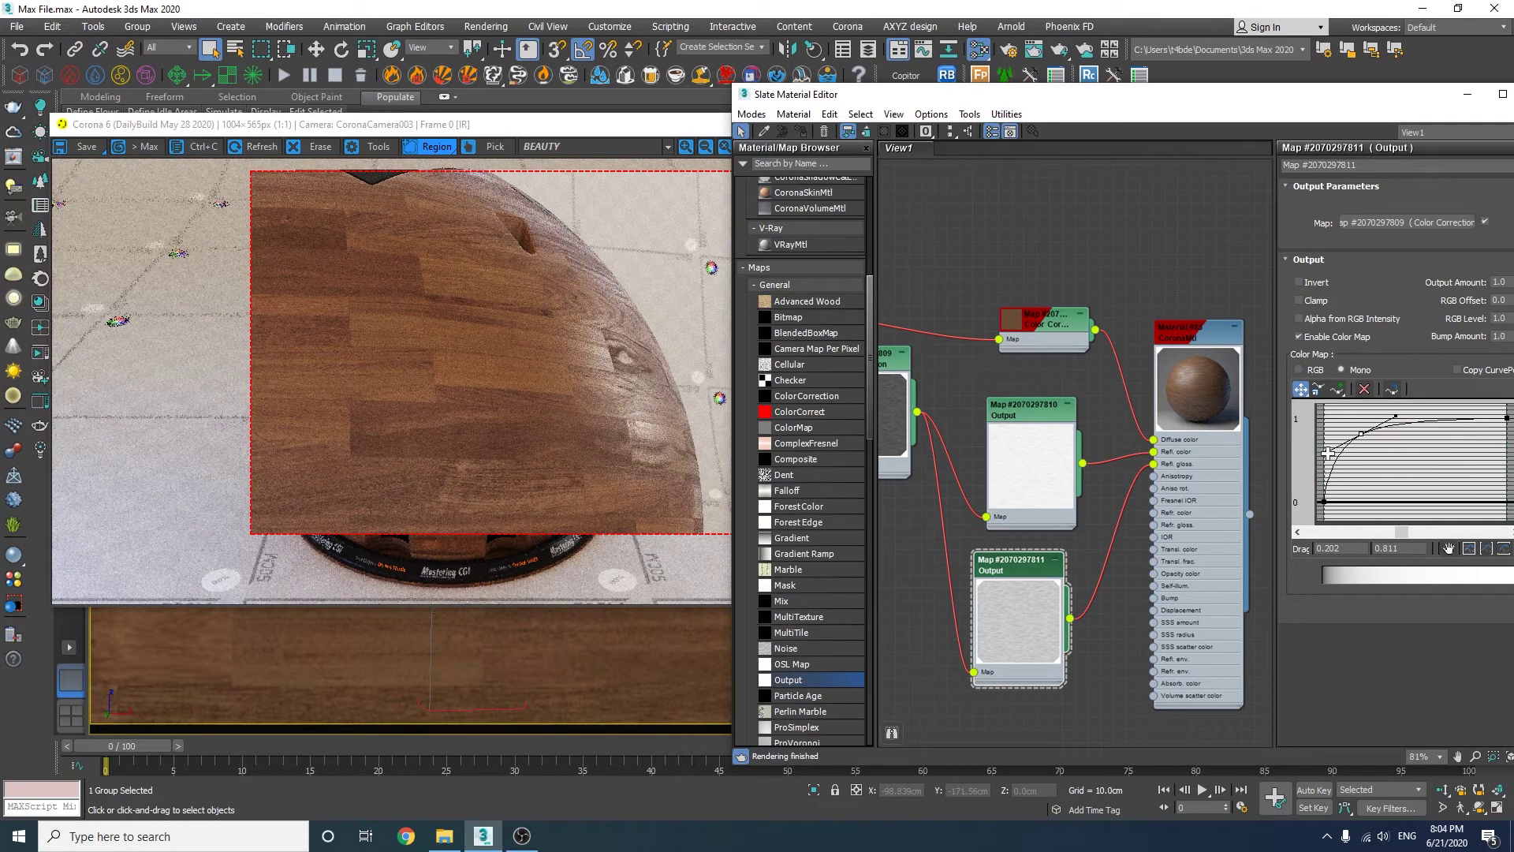
left_click_drag(1361, 433, 1353, 429)
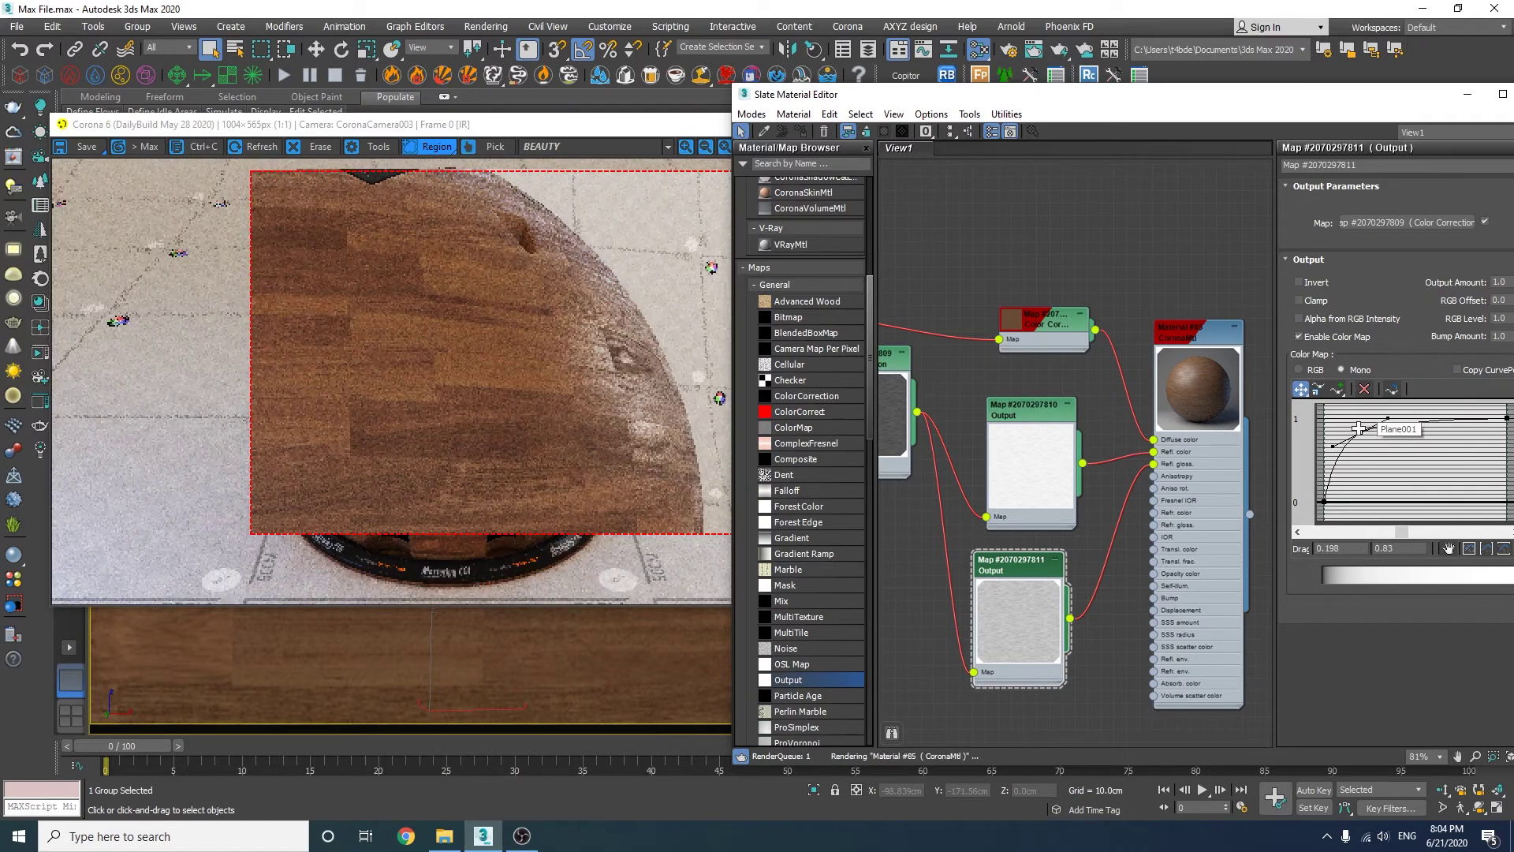
left_click_drag(1354, 430, 1354, 430)
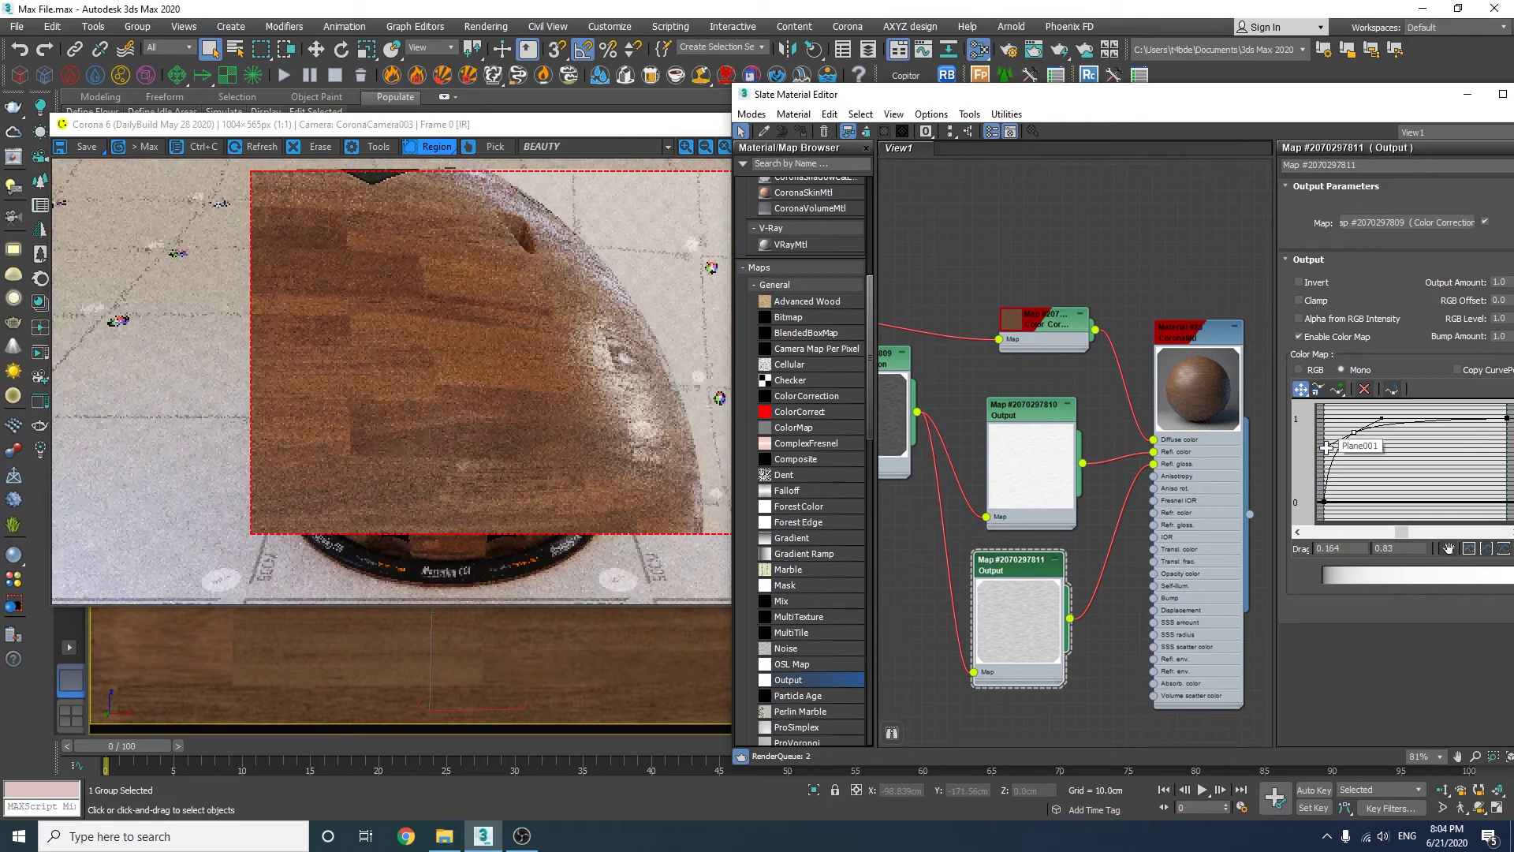
- Delete the old render from the frame buffer history and store the current render in its place
left_click(617, 438)
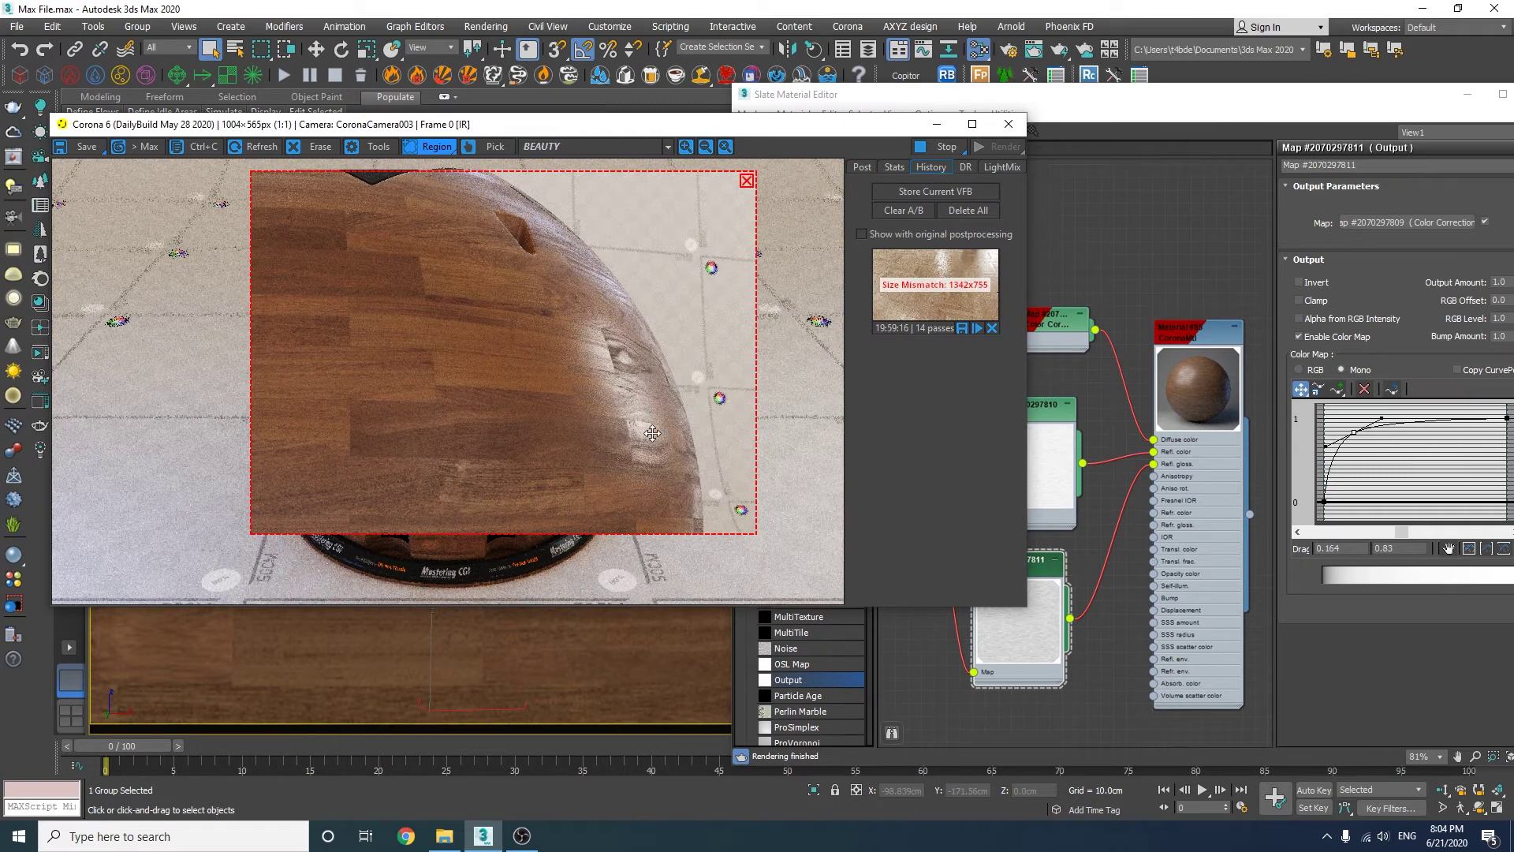
left_click(991, 328)
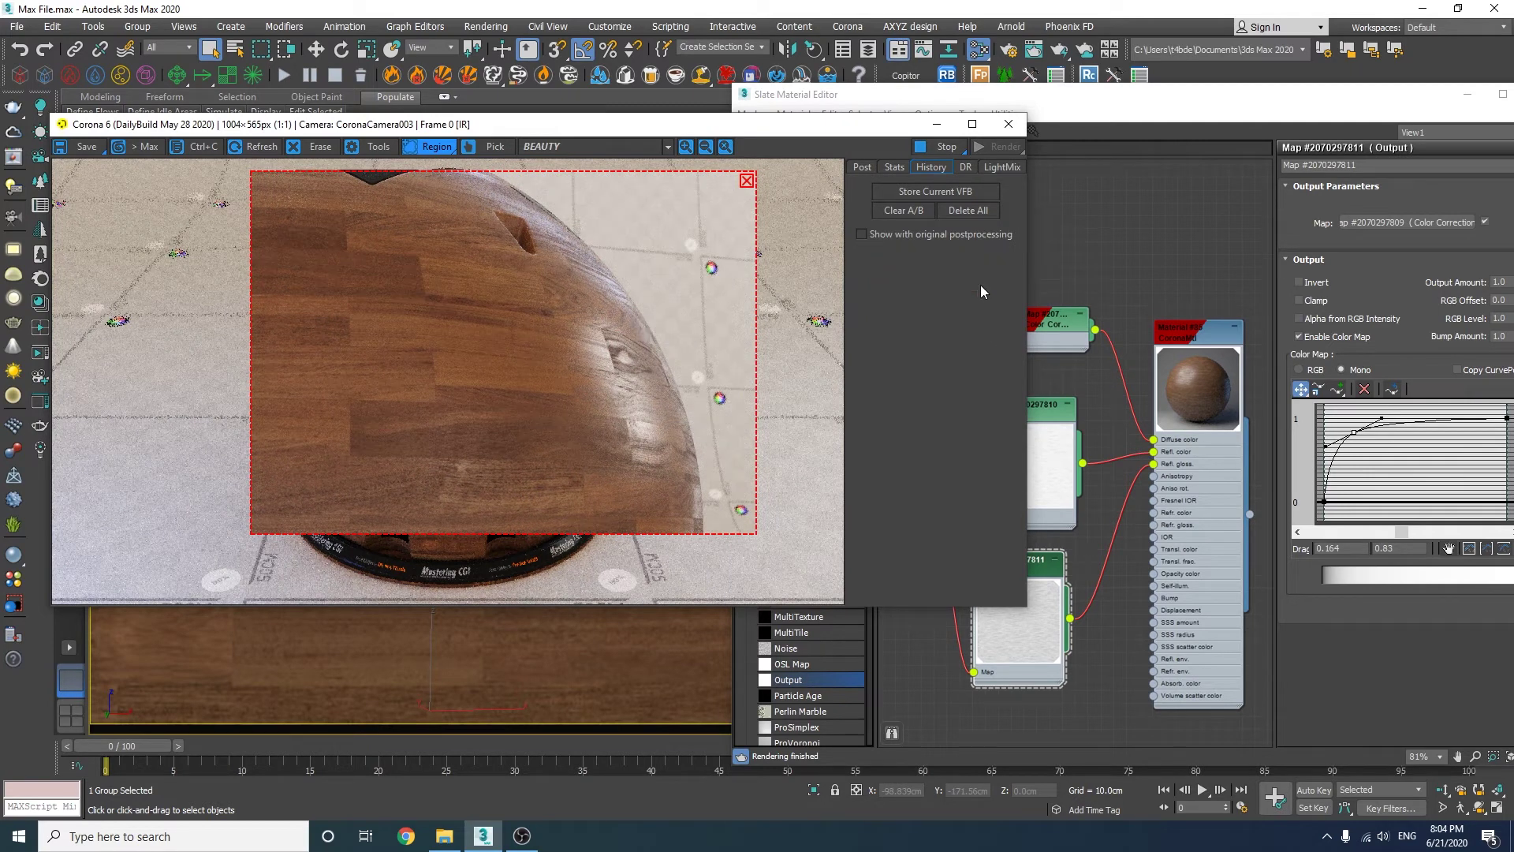
left_click(923, 192)
- Disconnect the Output map from Refl. gloss and set Material #85's reflection Glossiness to 0.6
left_click(1125, 523)
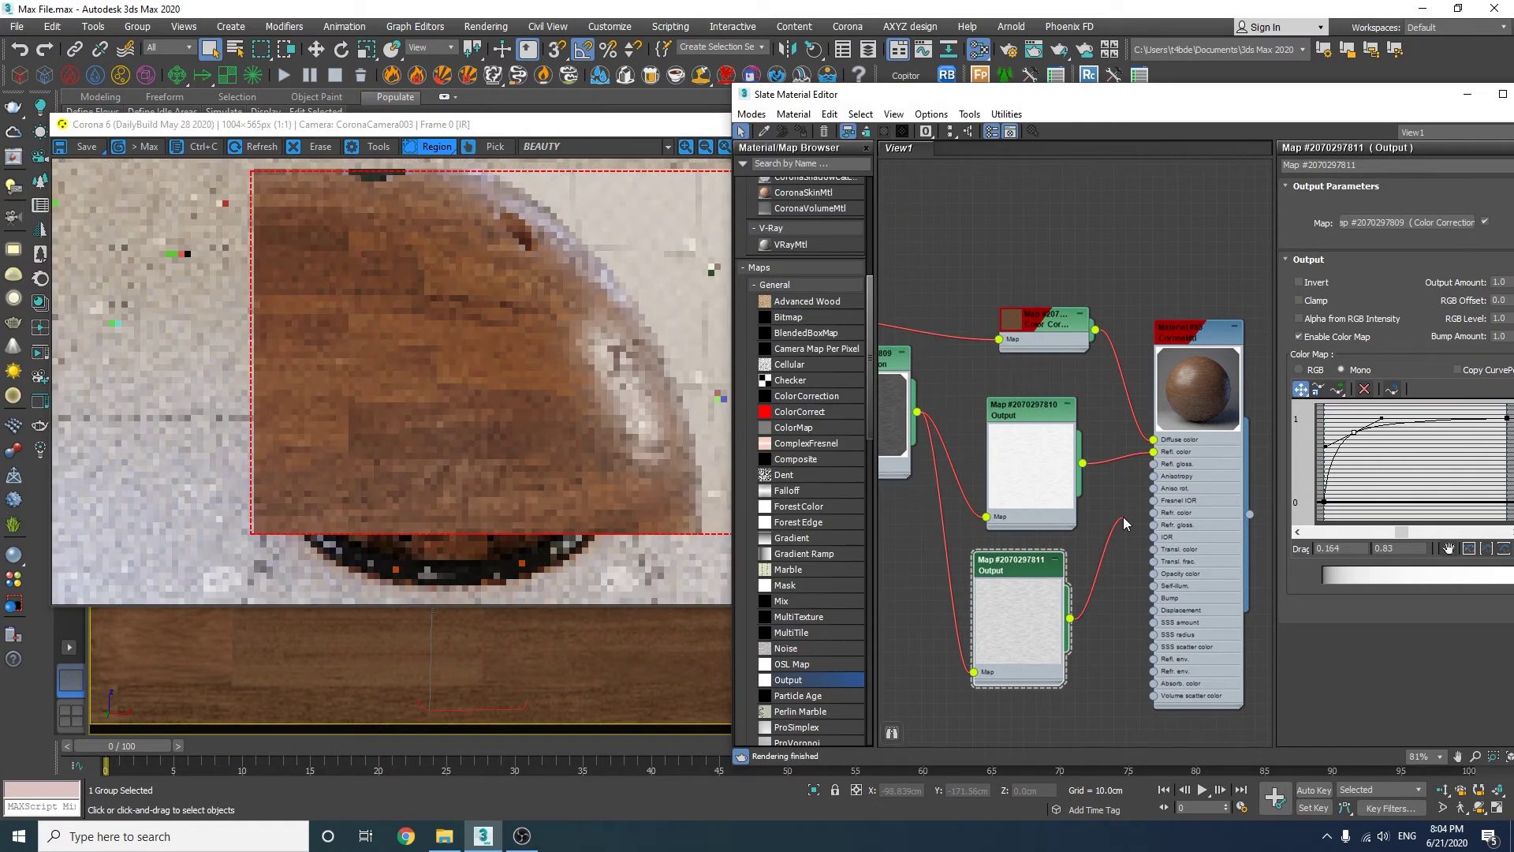
double_click(1191, 342)
left_click_drag(1378, 303, 1321, 304)
type("0.6")
key("Return")
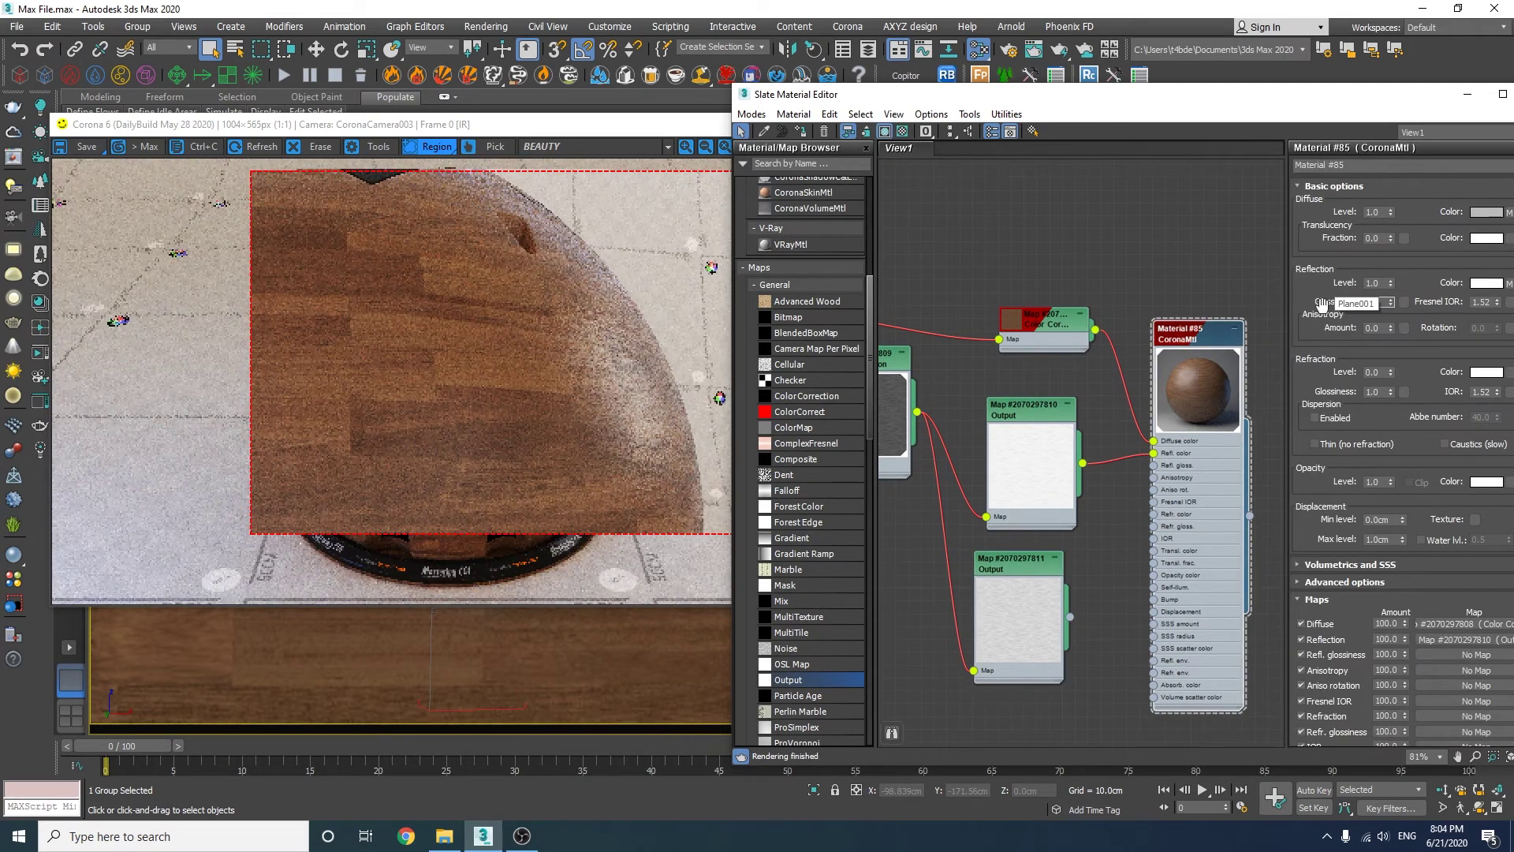
- Compare the stored render with the current constant-glossiness render using the A/B divider and delete the stored render
left_click(638, 281)
left_click(924, 287)
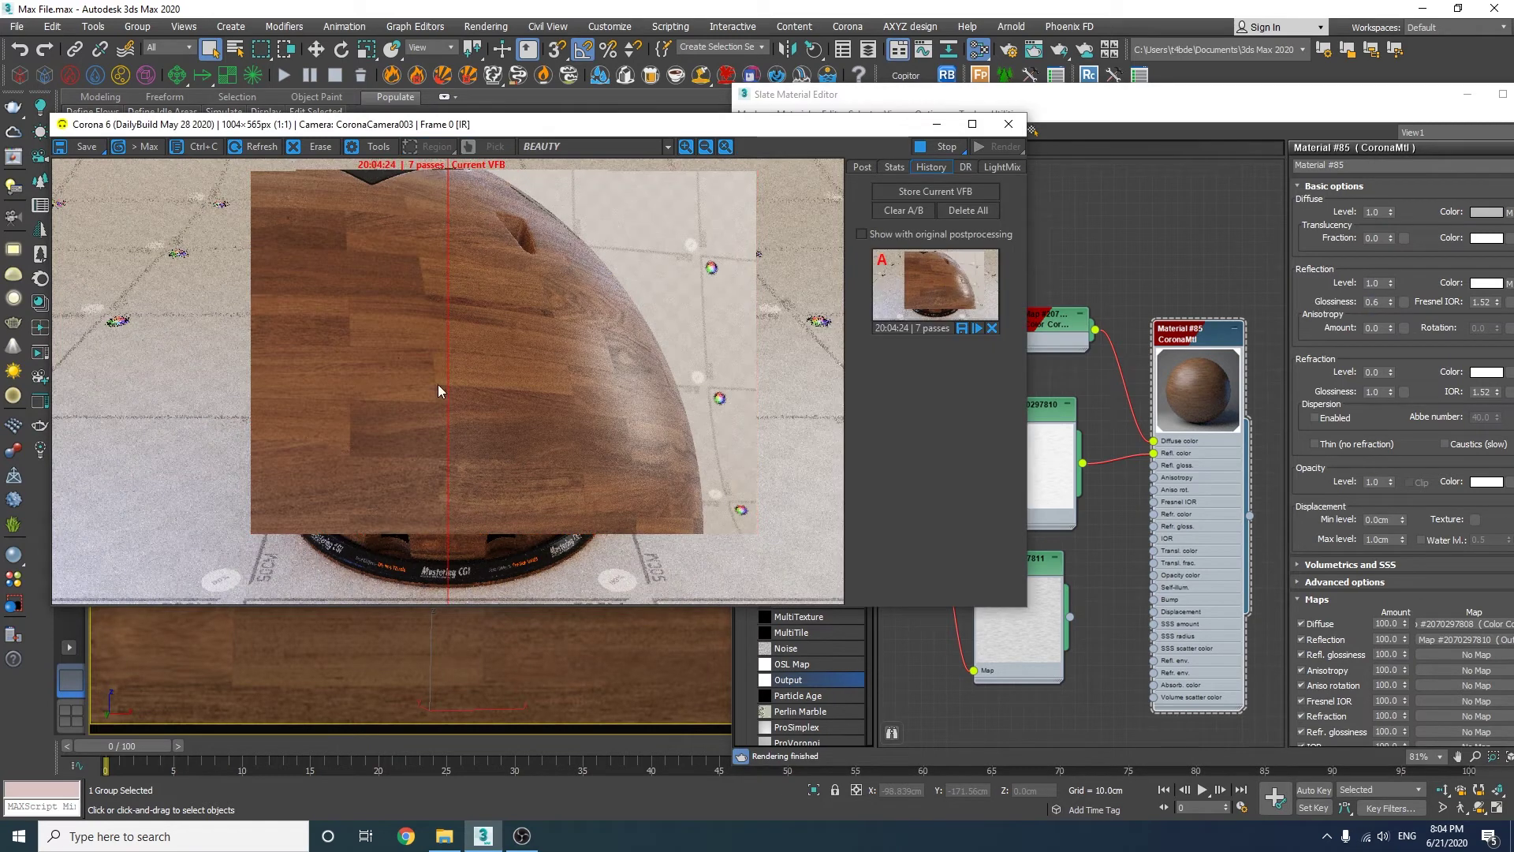
left_click_drag(447, 386, 707, 397)
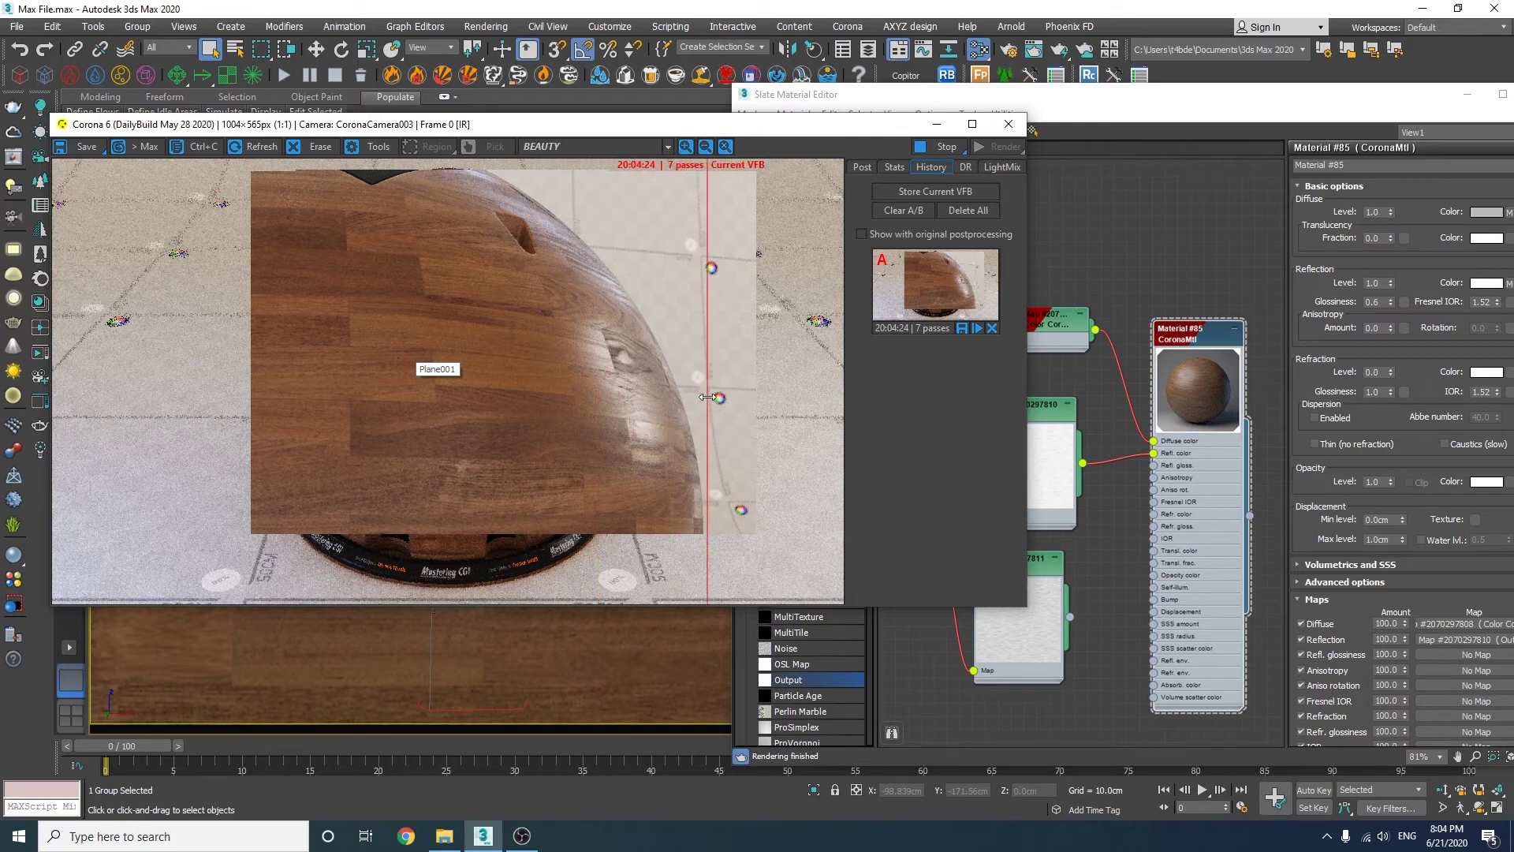
left_click(991, 327)
- Reconnect the second Output map to Refl. gloss and feed the desaturated ColorCorrection into Bump with an amount of 0.1
left_click_drag(1070, 616, 1154, 465)
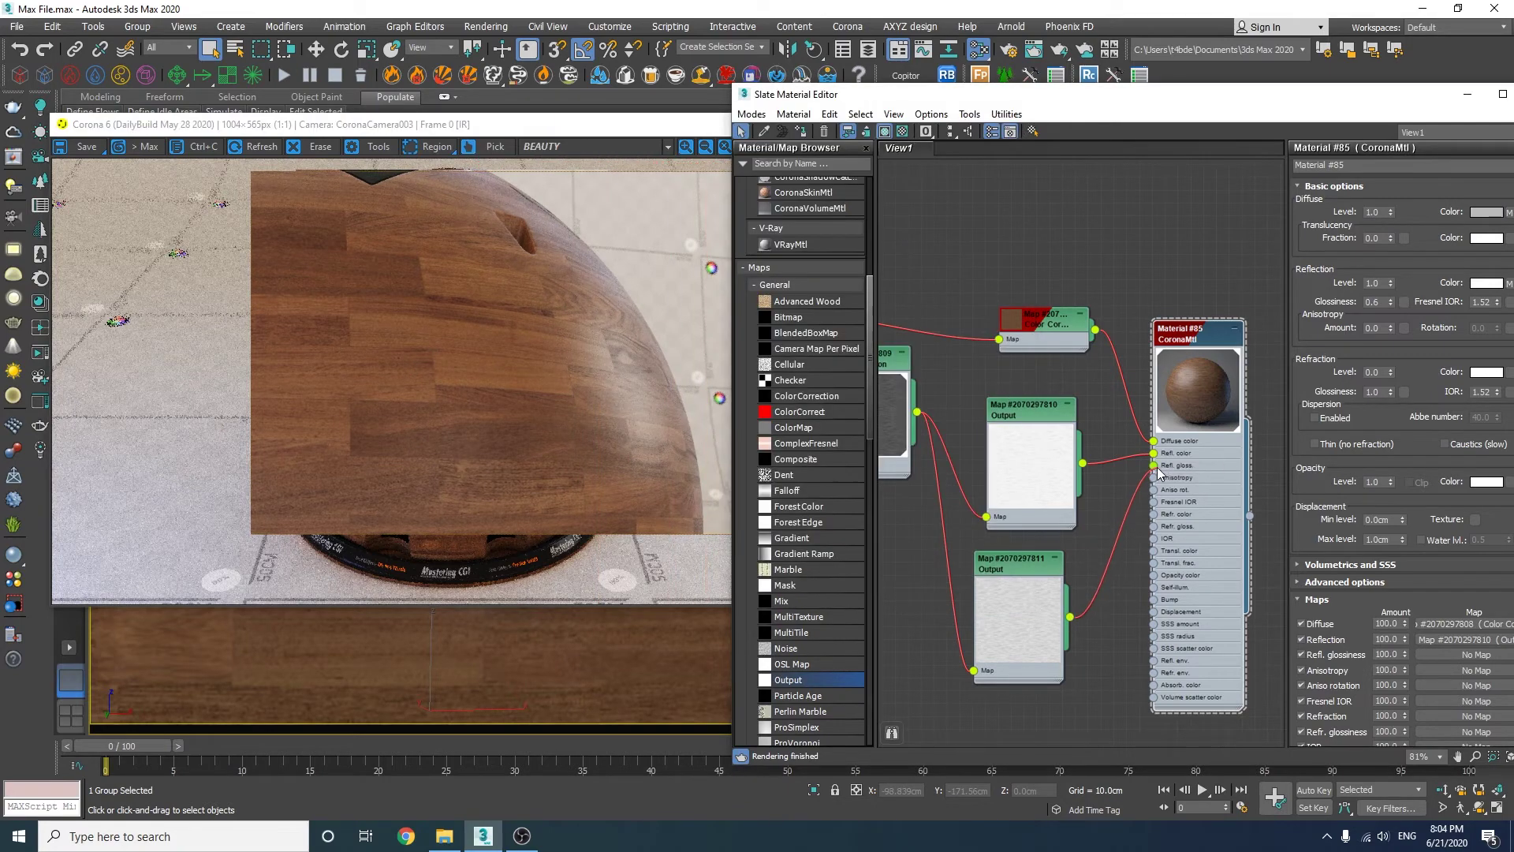
left_click_drag(917, 412, 1150, 606)
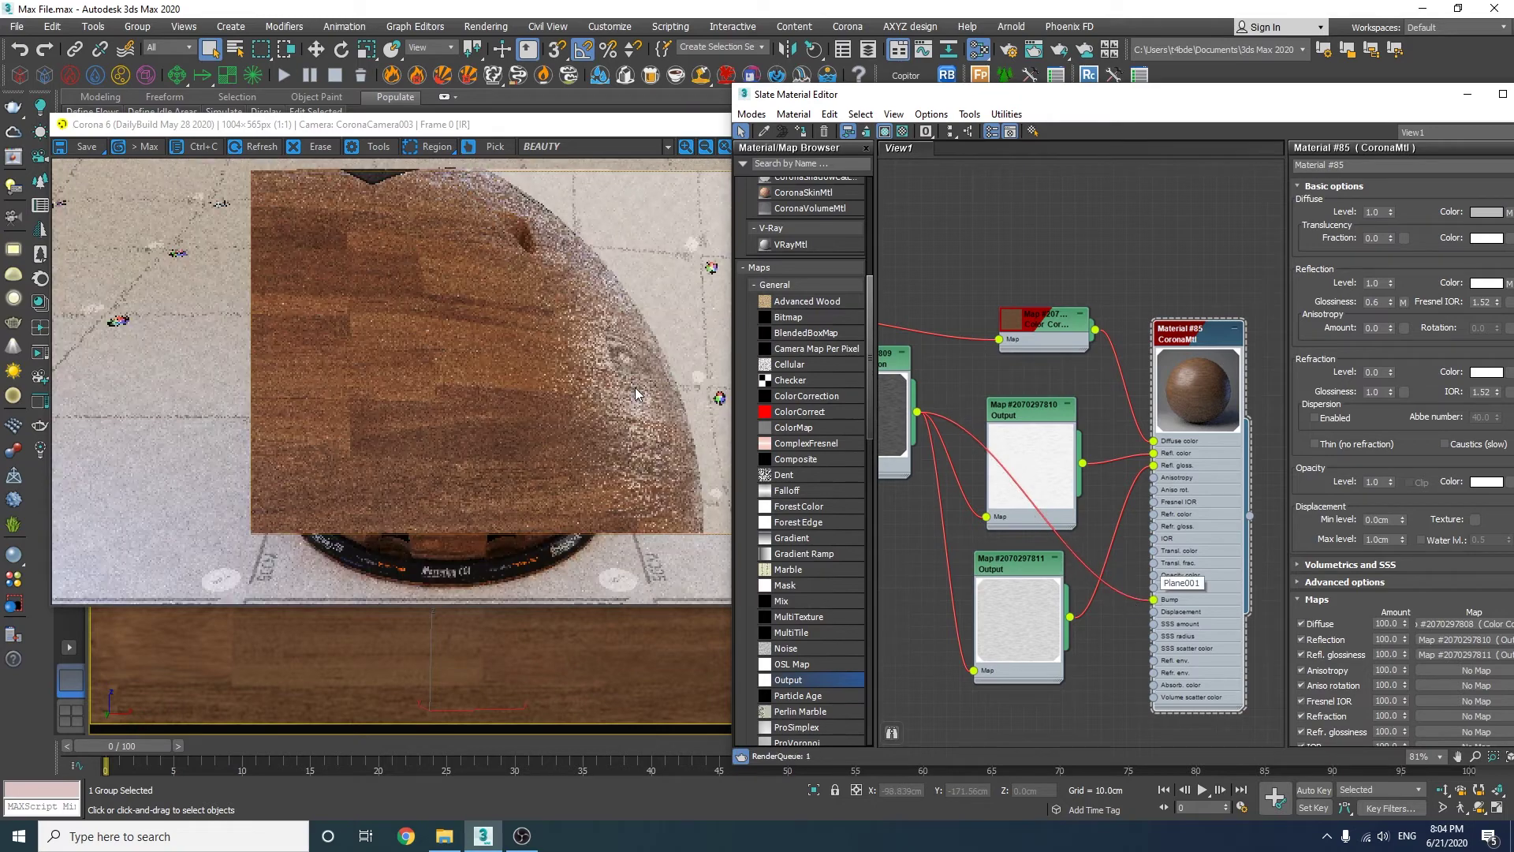
scroll(1387, 642, "down", 3)
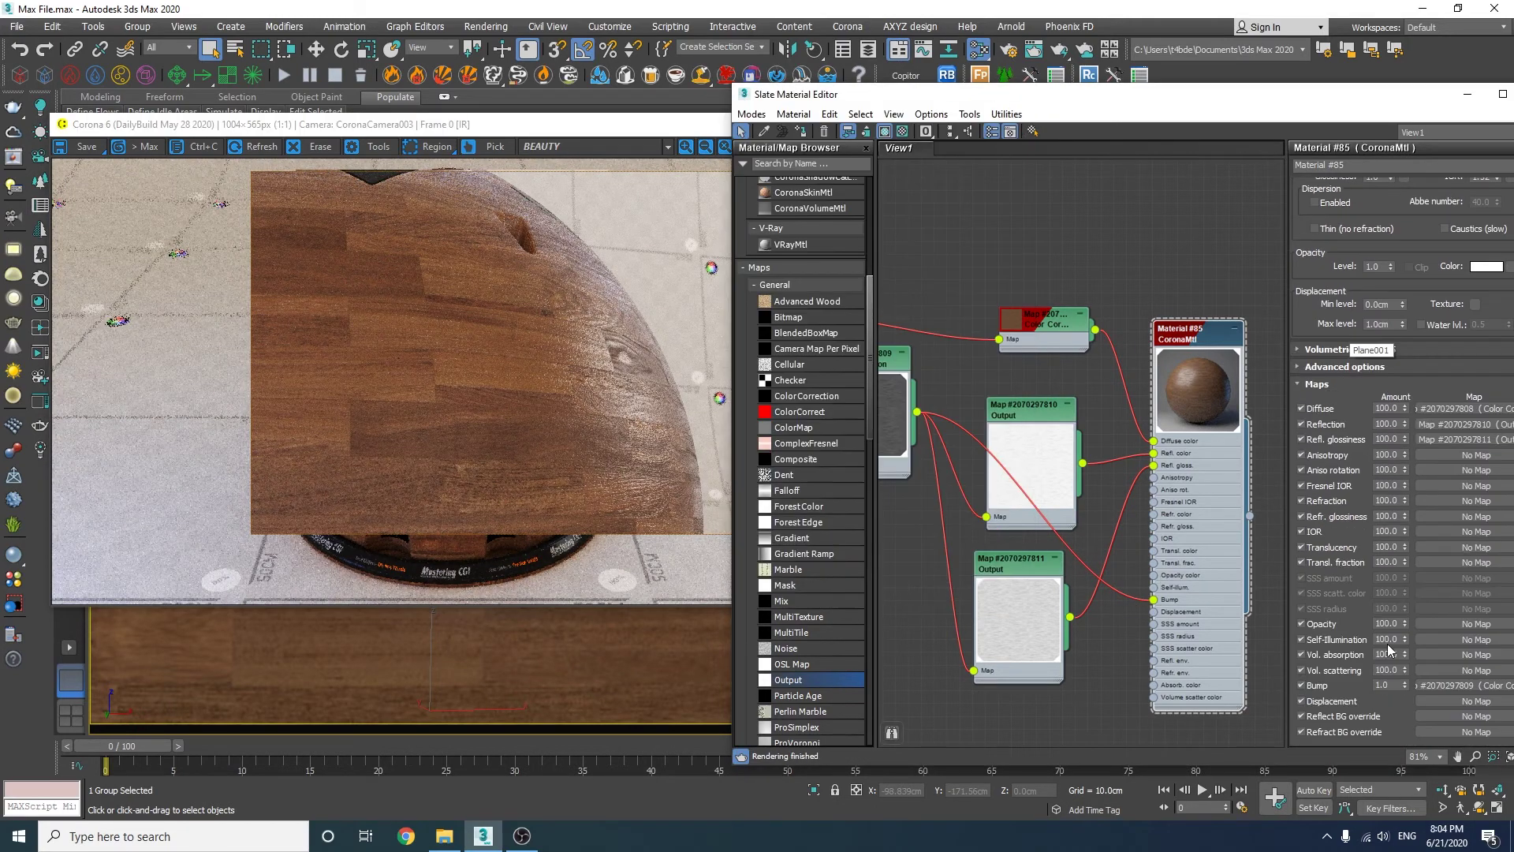
type("0.1")
key("Return")
scroll(640, 395, "up", 1)
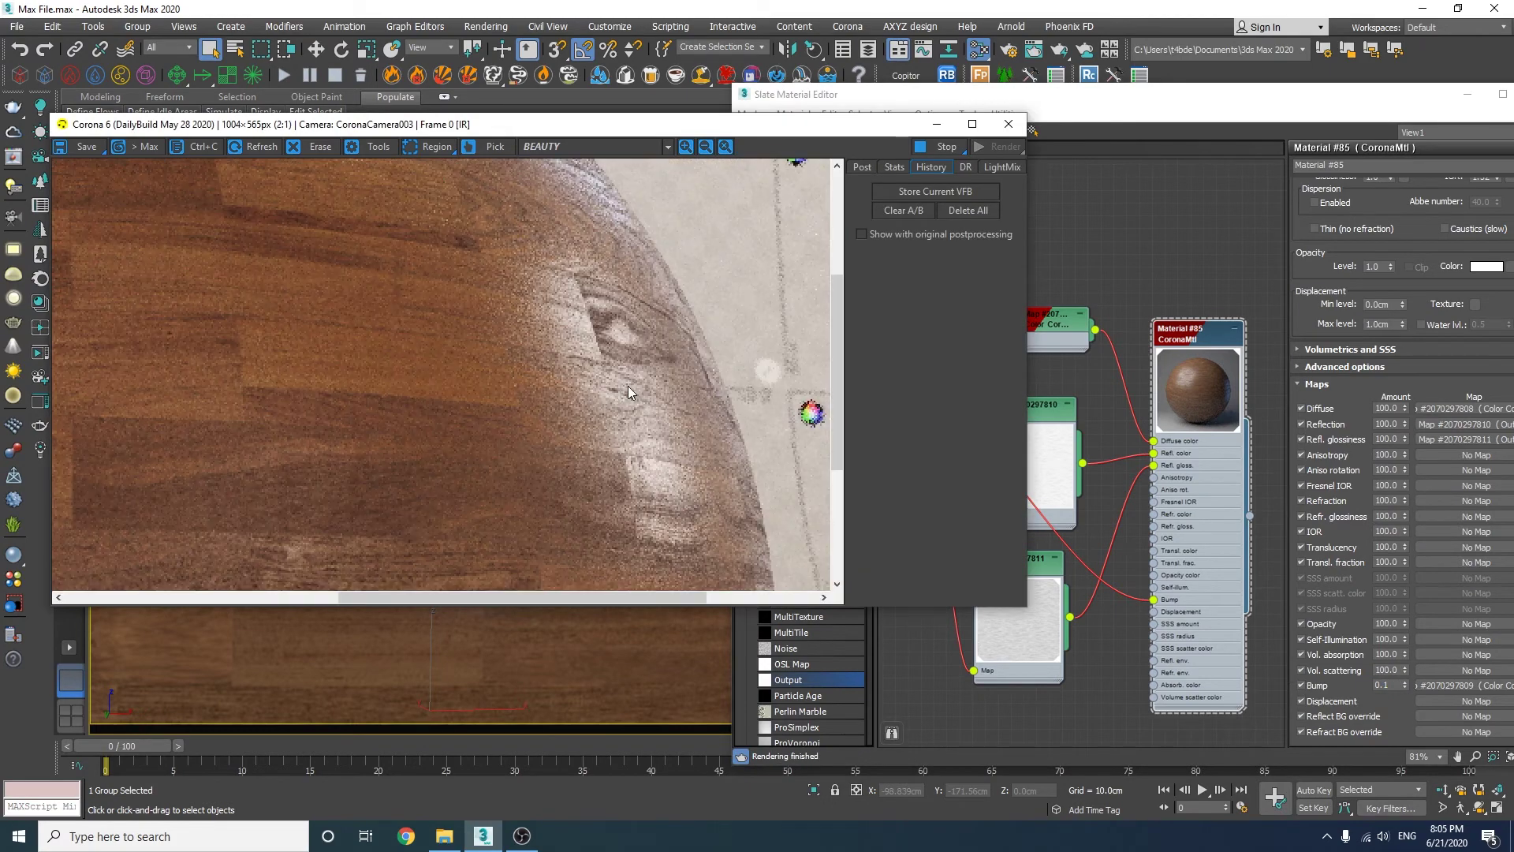
scroll(628, 391, "down", 1)
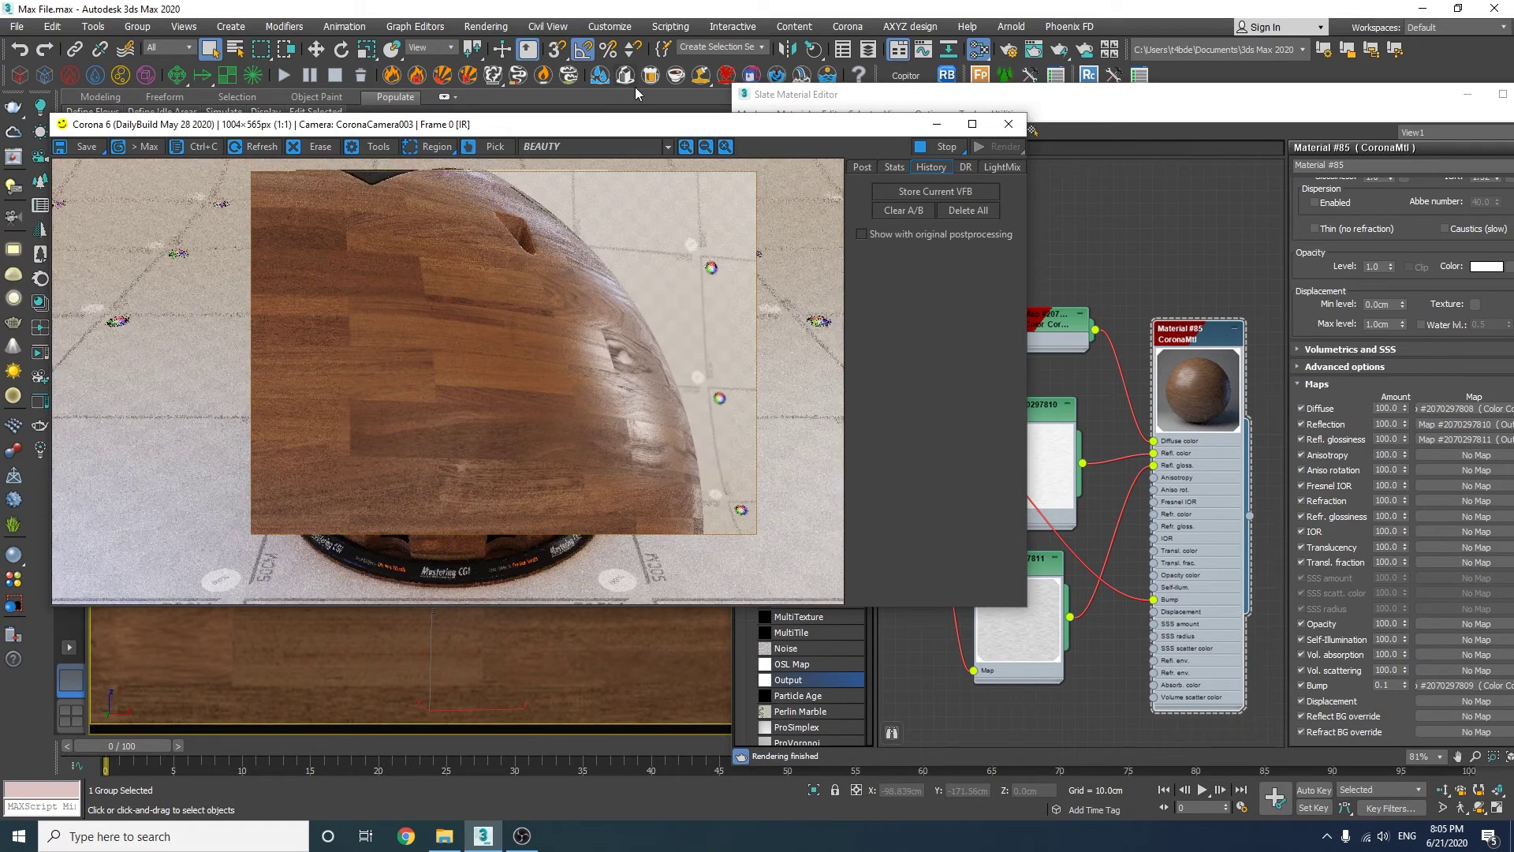
- Assign Material #85 to the floor plane and switch the viewport to CoronaCamera002
left_click_drag(637, 131, 422, 424)
left_click_drag(907, 94, 1167, 195)
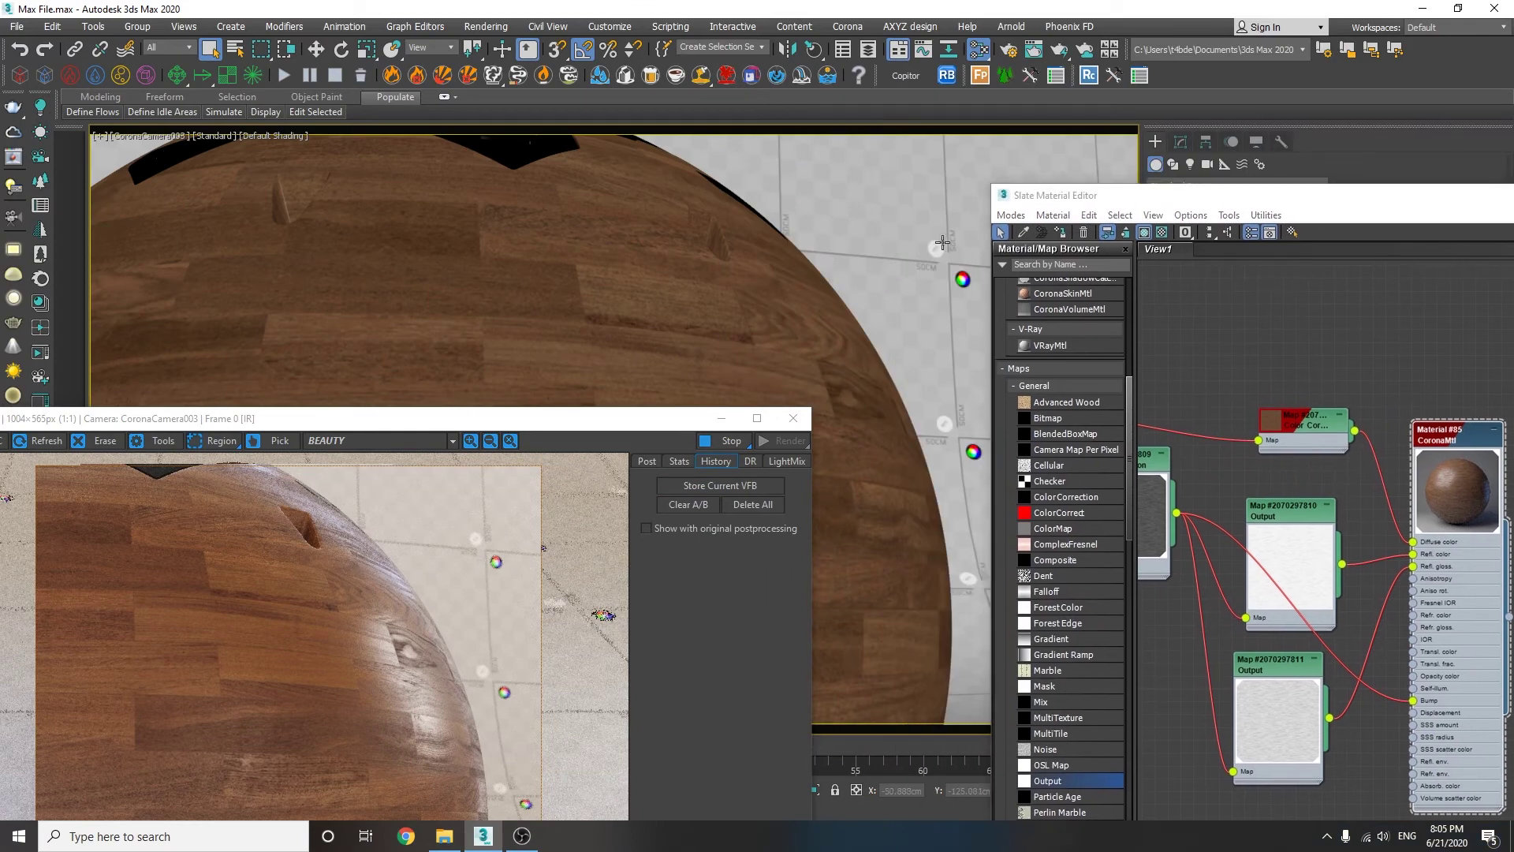
left_click(135, 135)
mouse_move(371, 150)
left_click(496, 171)
left_click_drag(578, 418, 872, 145)
- Enable region rendering and draw a render region over the upper right part of the floor
left_click(535, 170)
left_click(823, 207)
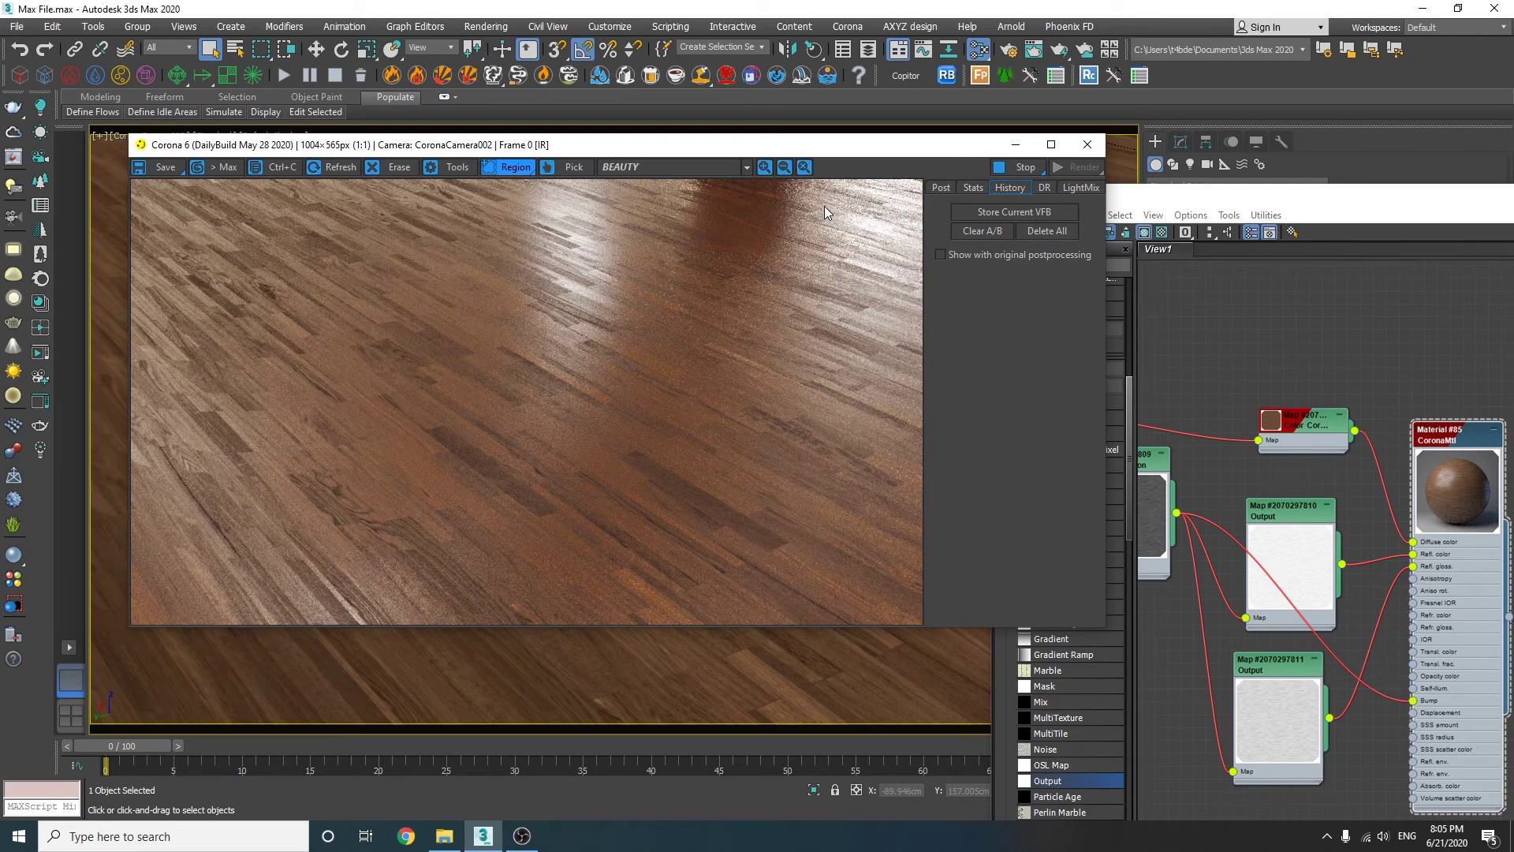
left_click_drag(700, 430, 959, 177)
scroll(874, 262, "up", 1)
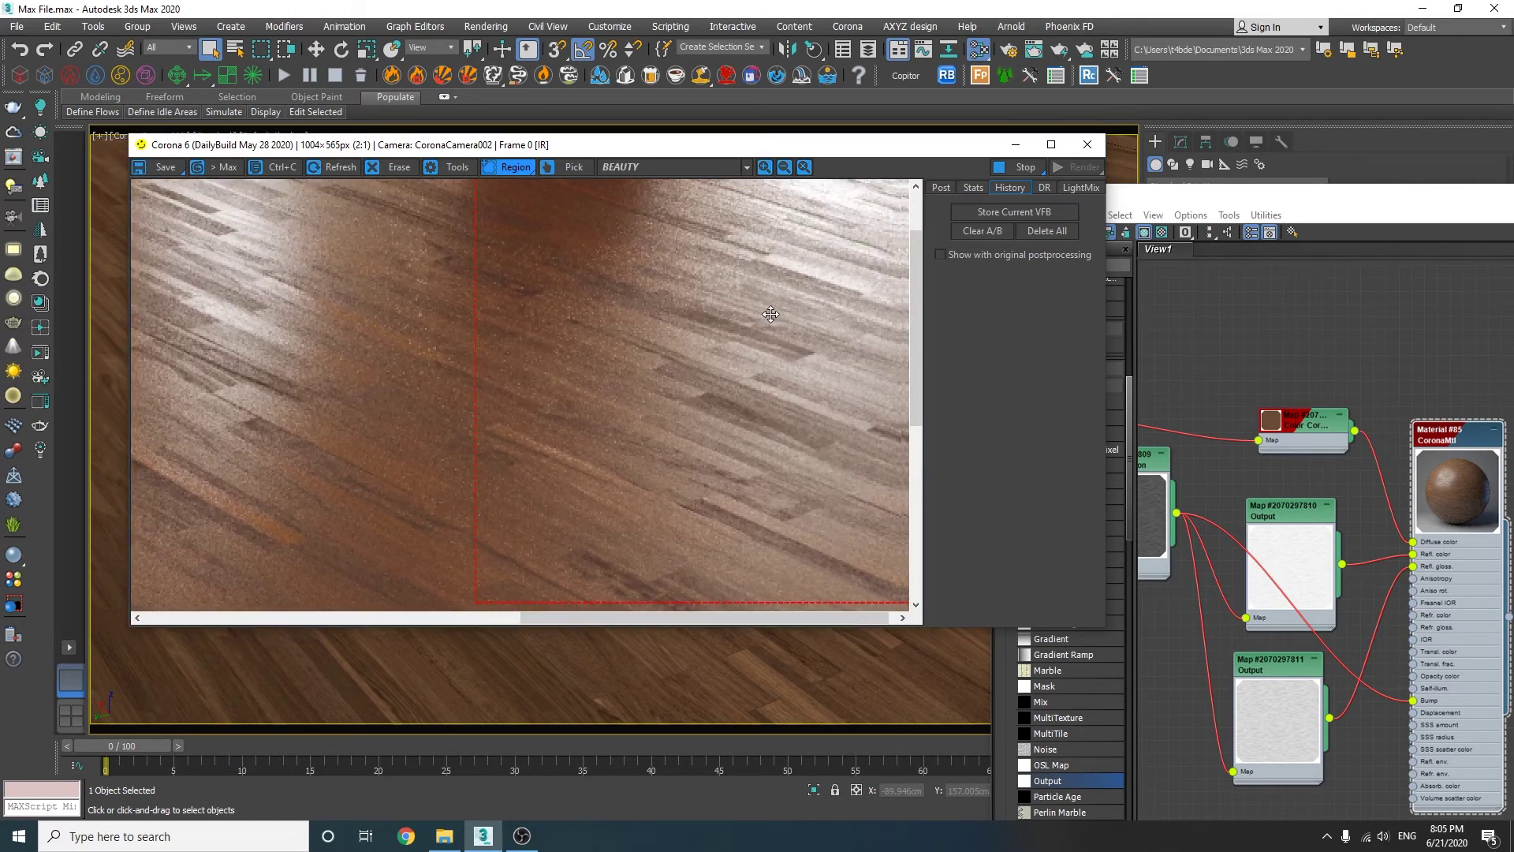
- Switch off Material #85's Bump map and set the wood-17_d2.jpg bitmap's U and V tiling to 1.0
left_click_drag(765, 144, 584, 137)
left_click_drag(1085, 204, 740, 108)
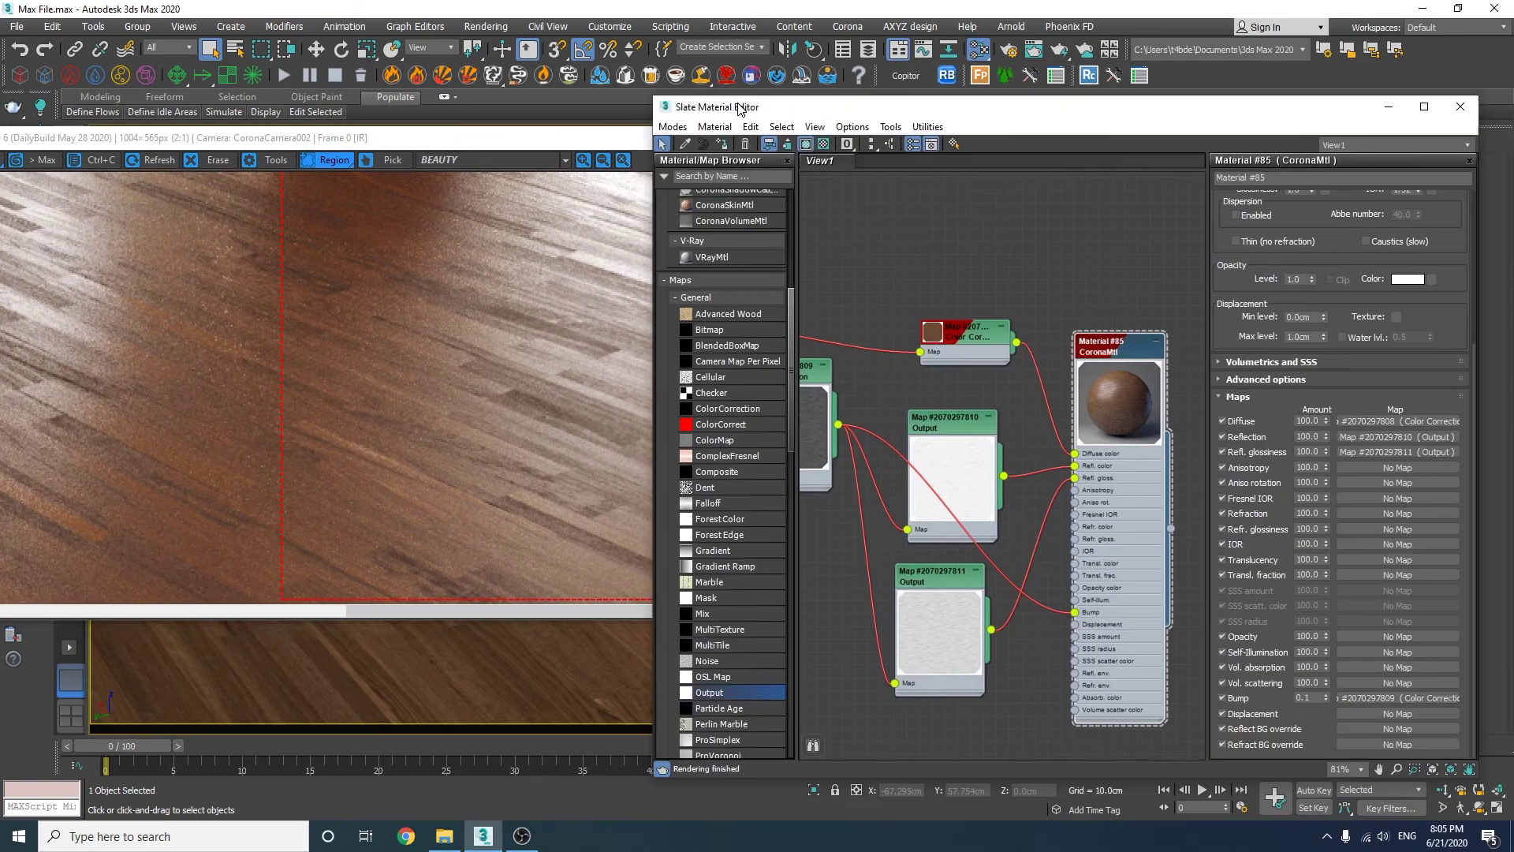
left_click(1223, 697)
scroll(998, 497, "down", 1)
middle_click_drag(900, 438, 1057, 445)
double_click(849, 306)
double_click(1329, 282)
type("1")
key("Tab")
type("1")
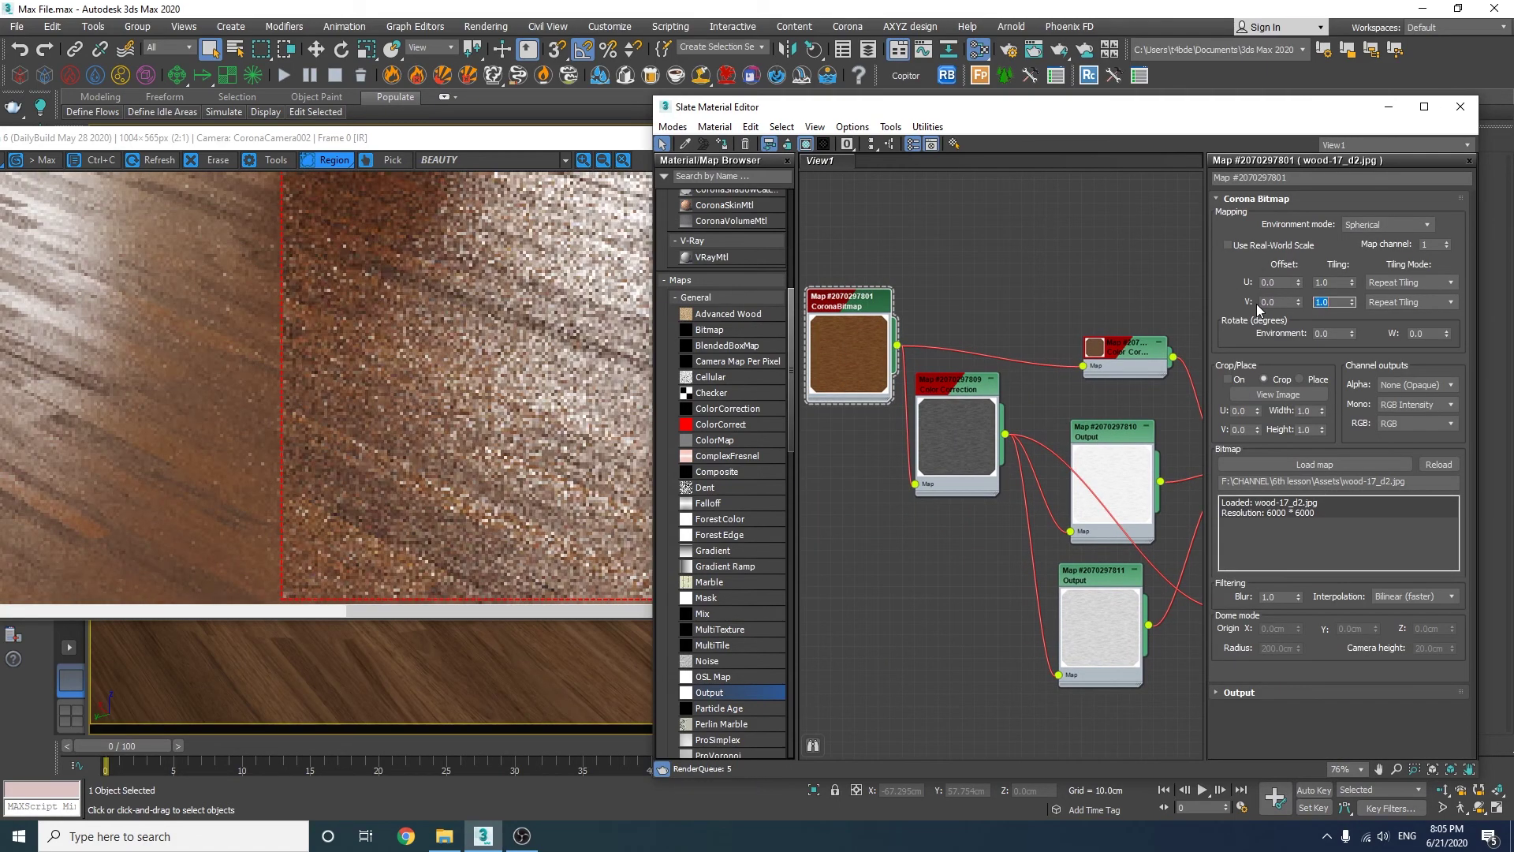
- Remove the render region and store the full floor render in the frame buffer history
left_click(623, 315)
scroll(623, 315, "down", 1)
left_click(729, 181)
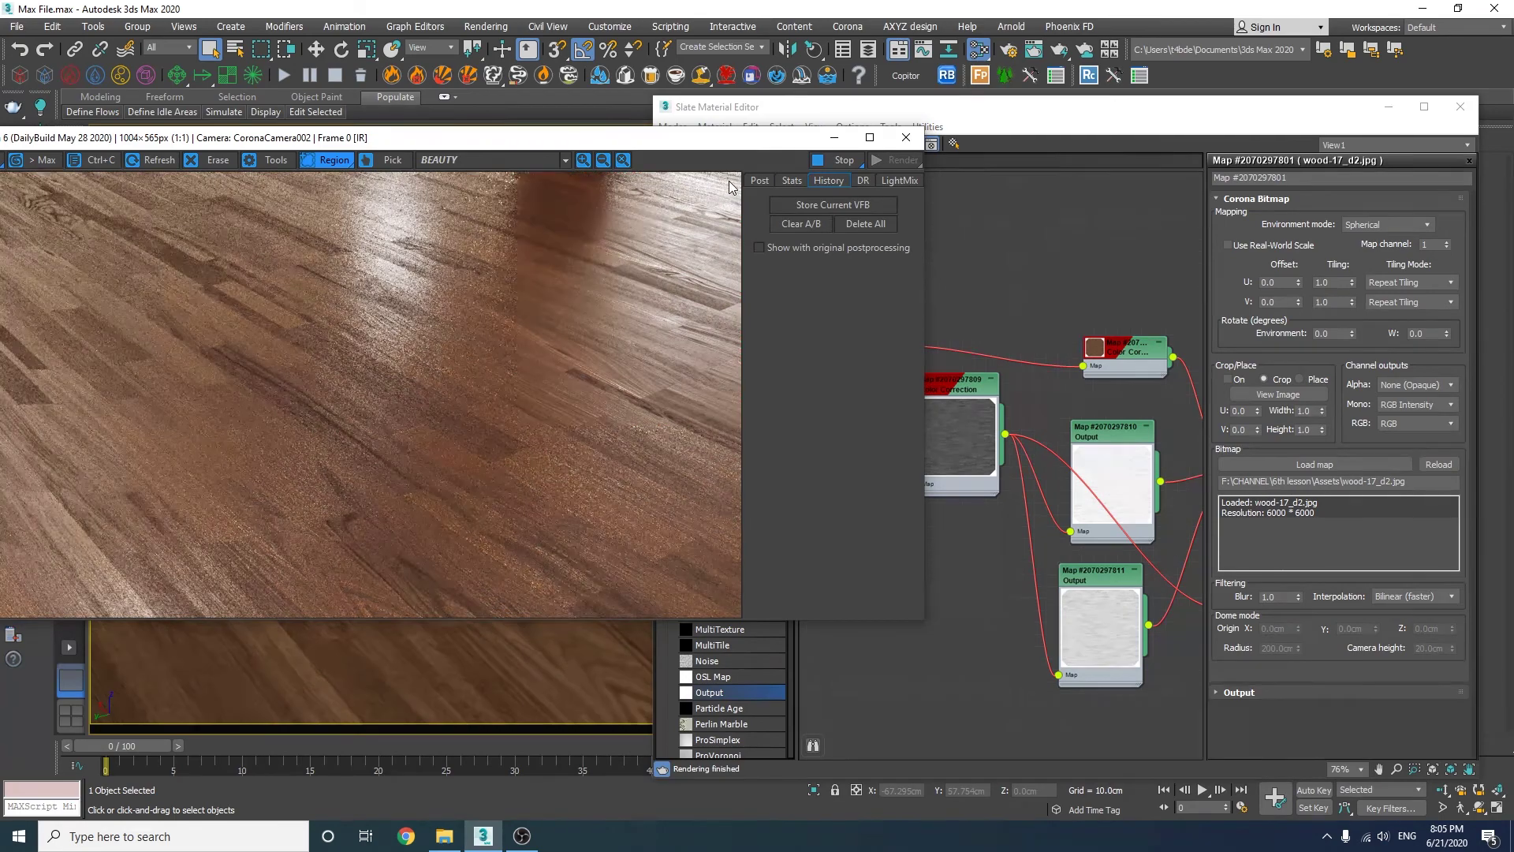
left_click_drag(714, 144, 852, 149)
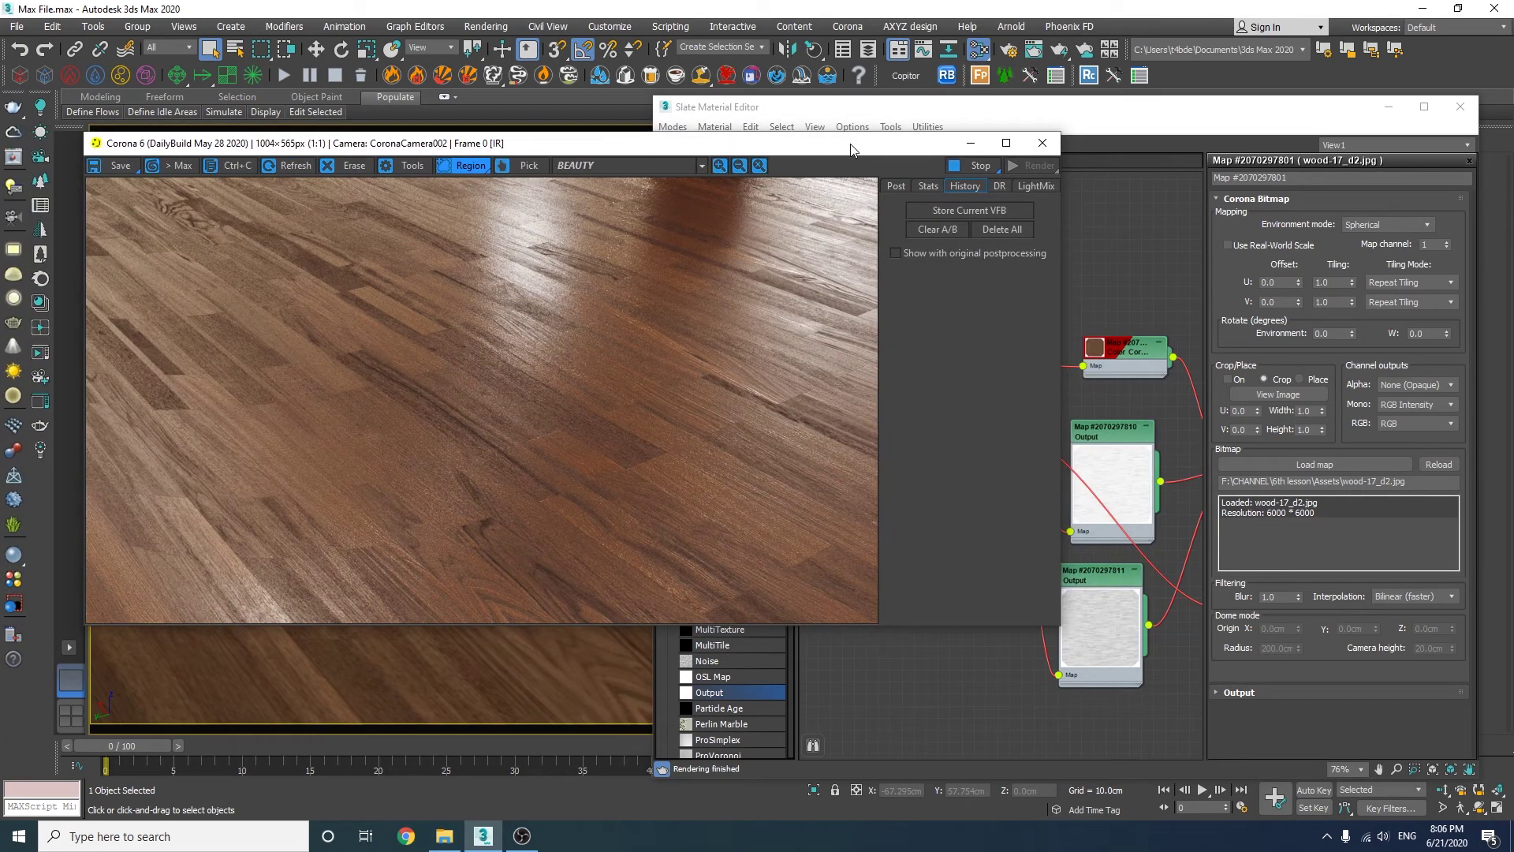
left_click(980, 213)
- Disconnect the lower Output map from Material #85's Refl. gloss input
left_click_drag(891, 150, 821, 133)
left_click(1097, 386)
middle_click_drag(1098, 388, 964, 352)
left_click_drag(1070, 438, 1093, 435)
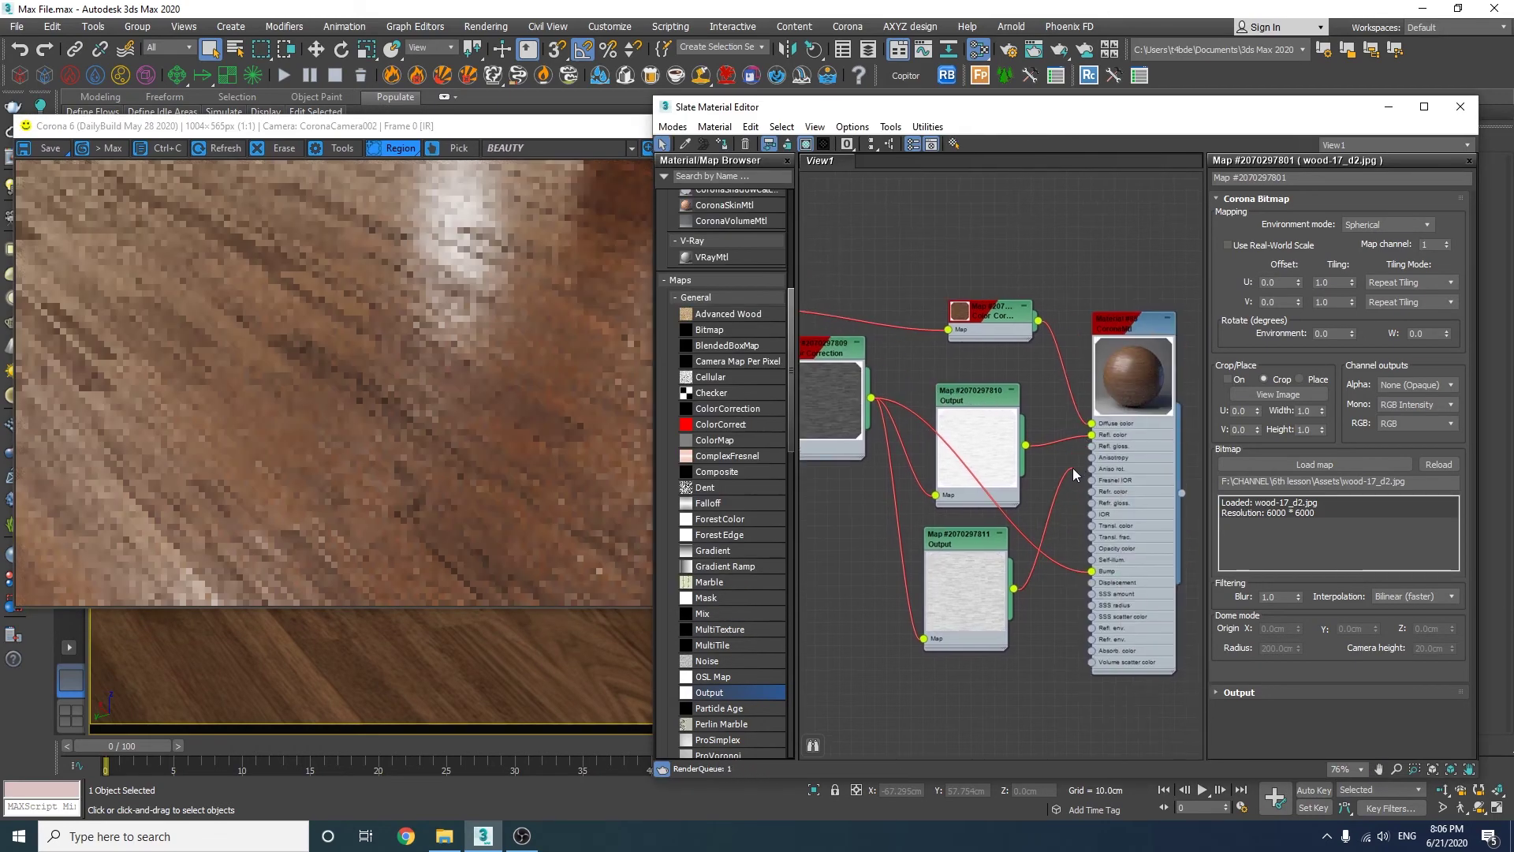
- Compare the stored floor render with the current render by sweeping the A/B divider across the image
left_click(595, 354)
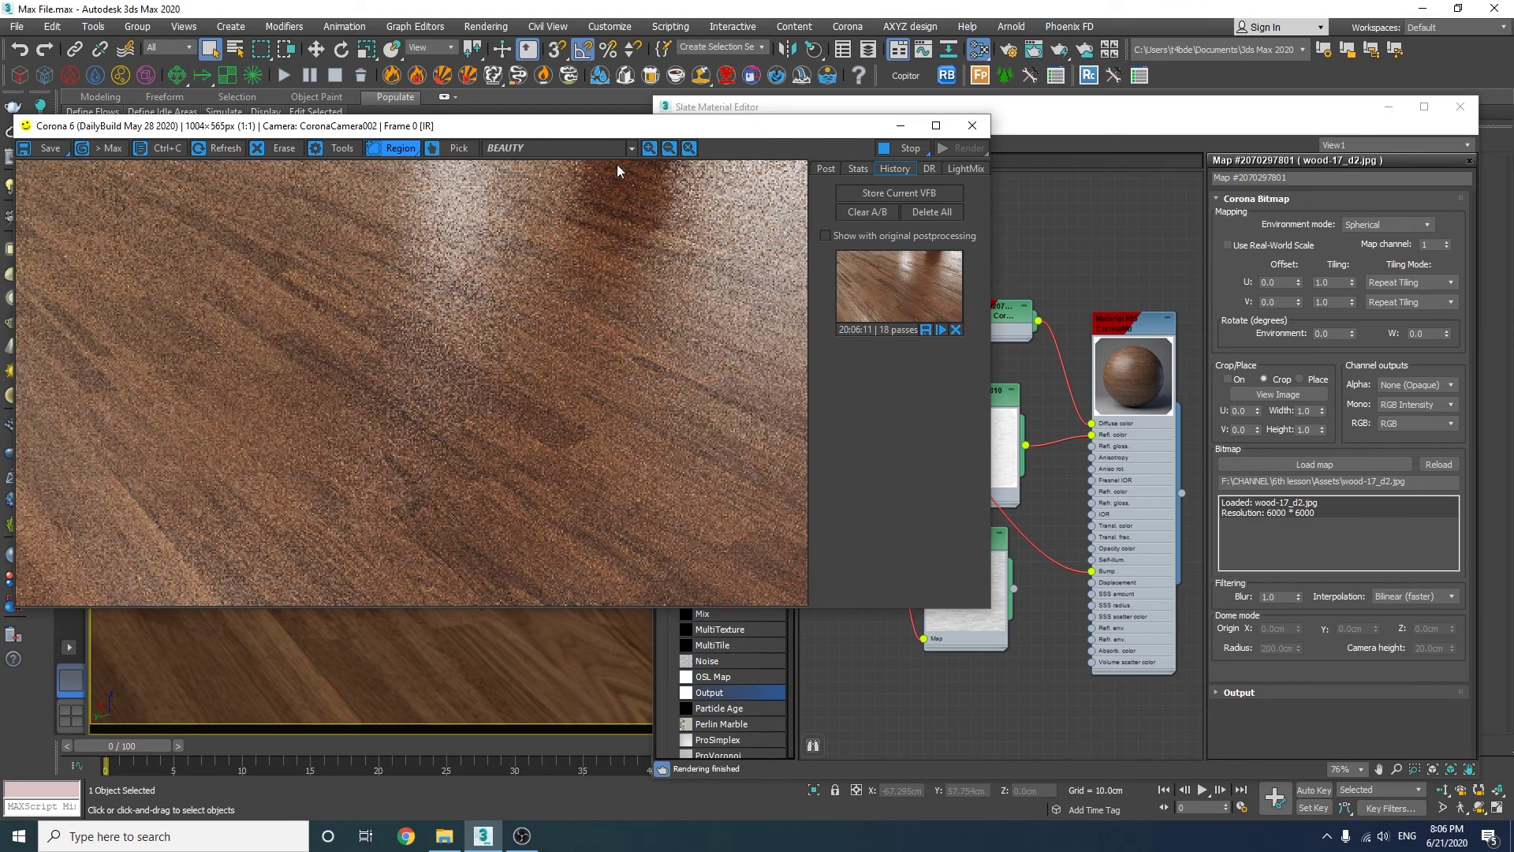
left_click_drag(631, 132, 725, 131)
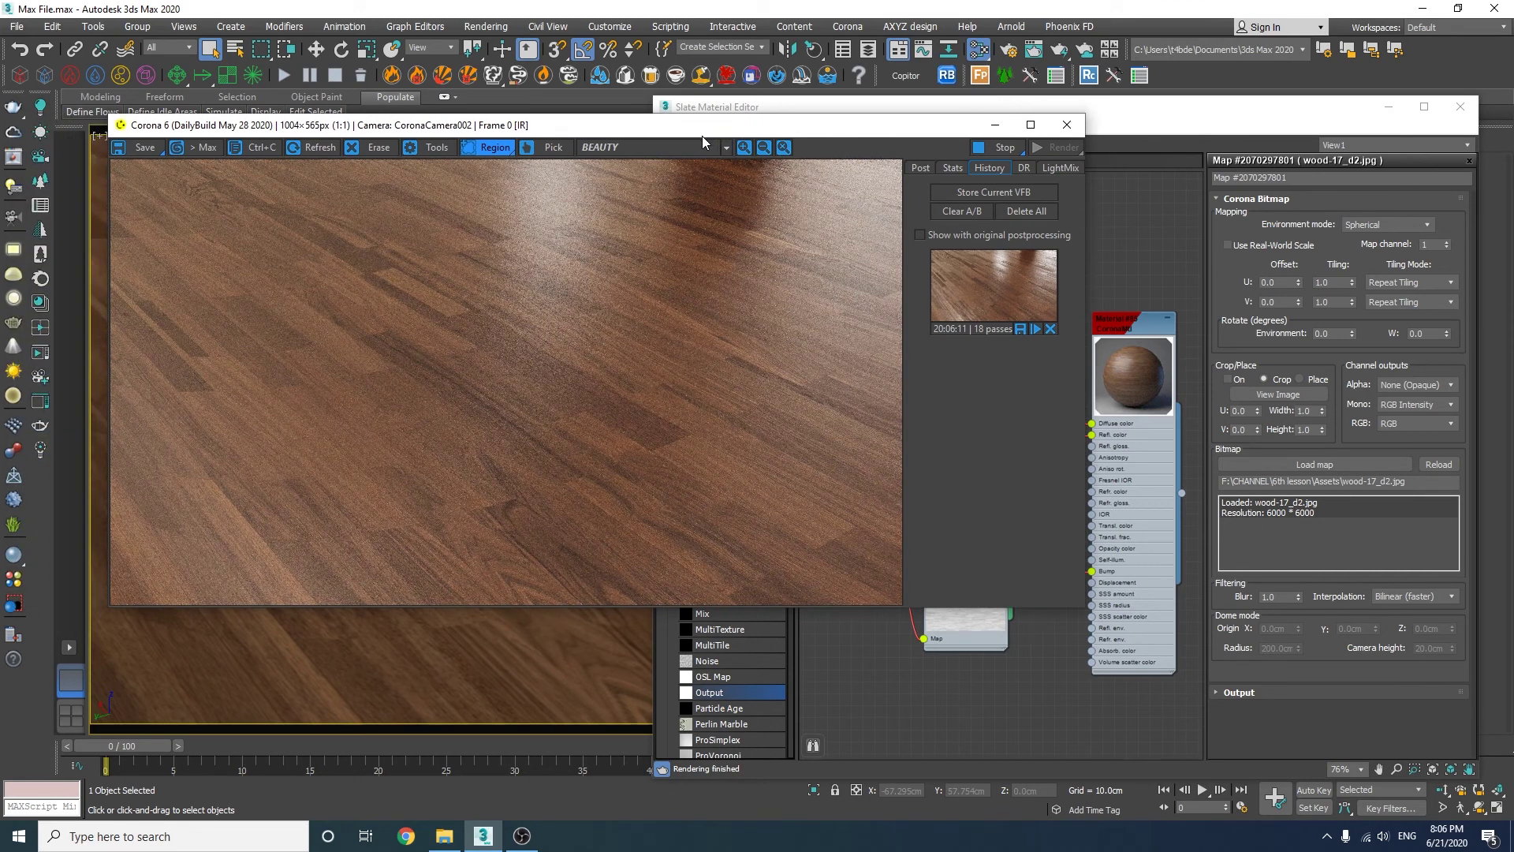
left_click(993, 285)
left_click_drag(507, 371, 130, 442)
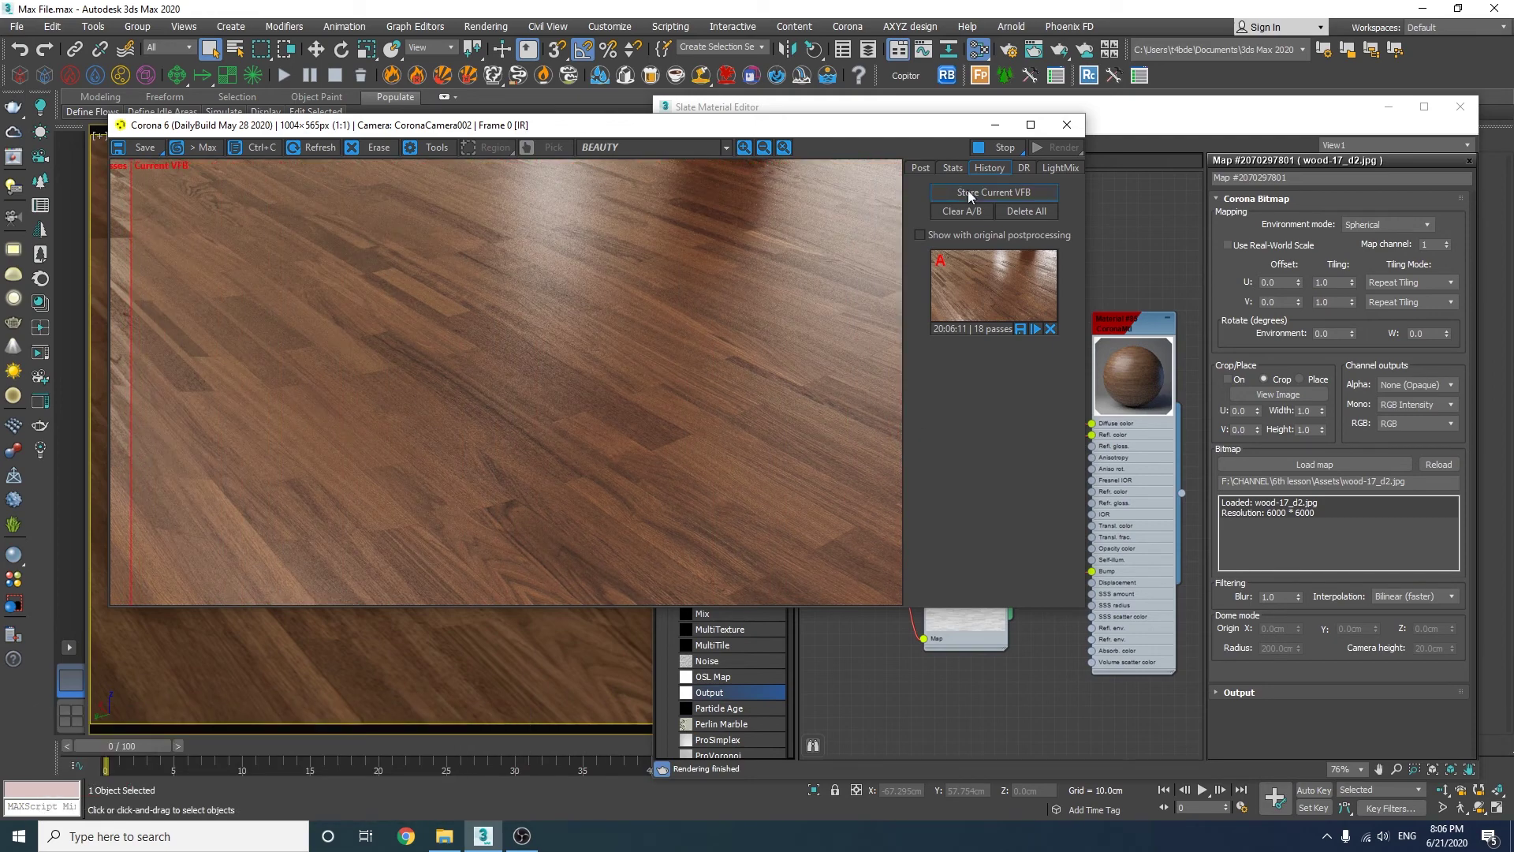
- Switch the viewport to CoronaCamera001 and take the stored floor render out of the A/B comparison
key("c")
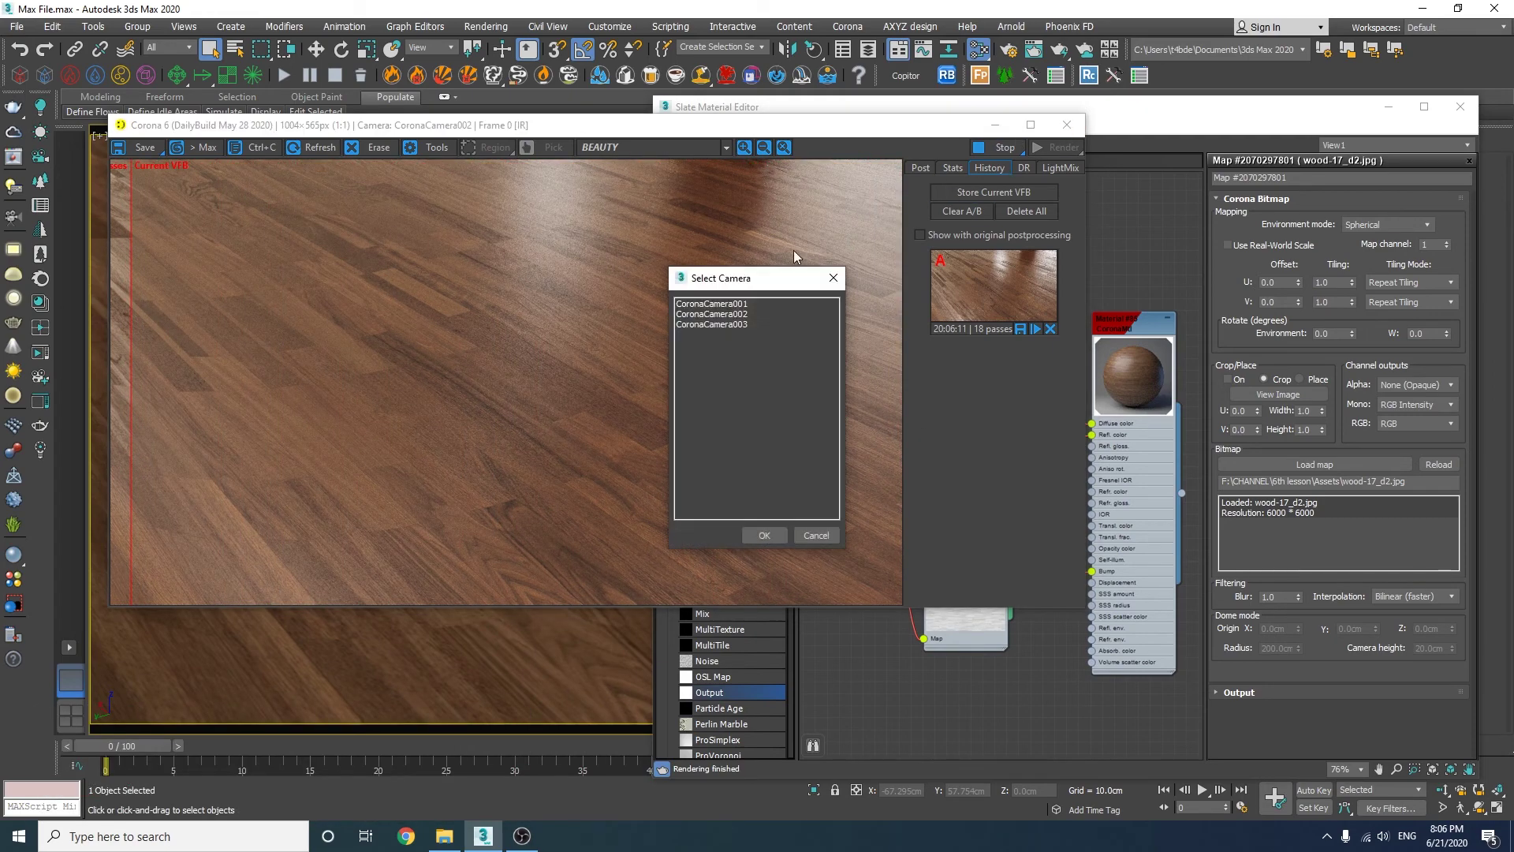
left_click(748, 306)
double_click(747, 304)
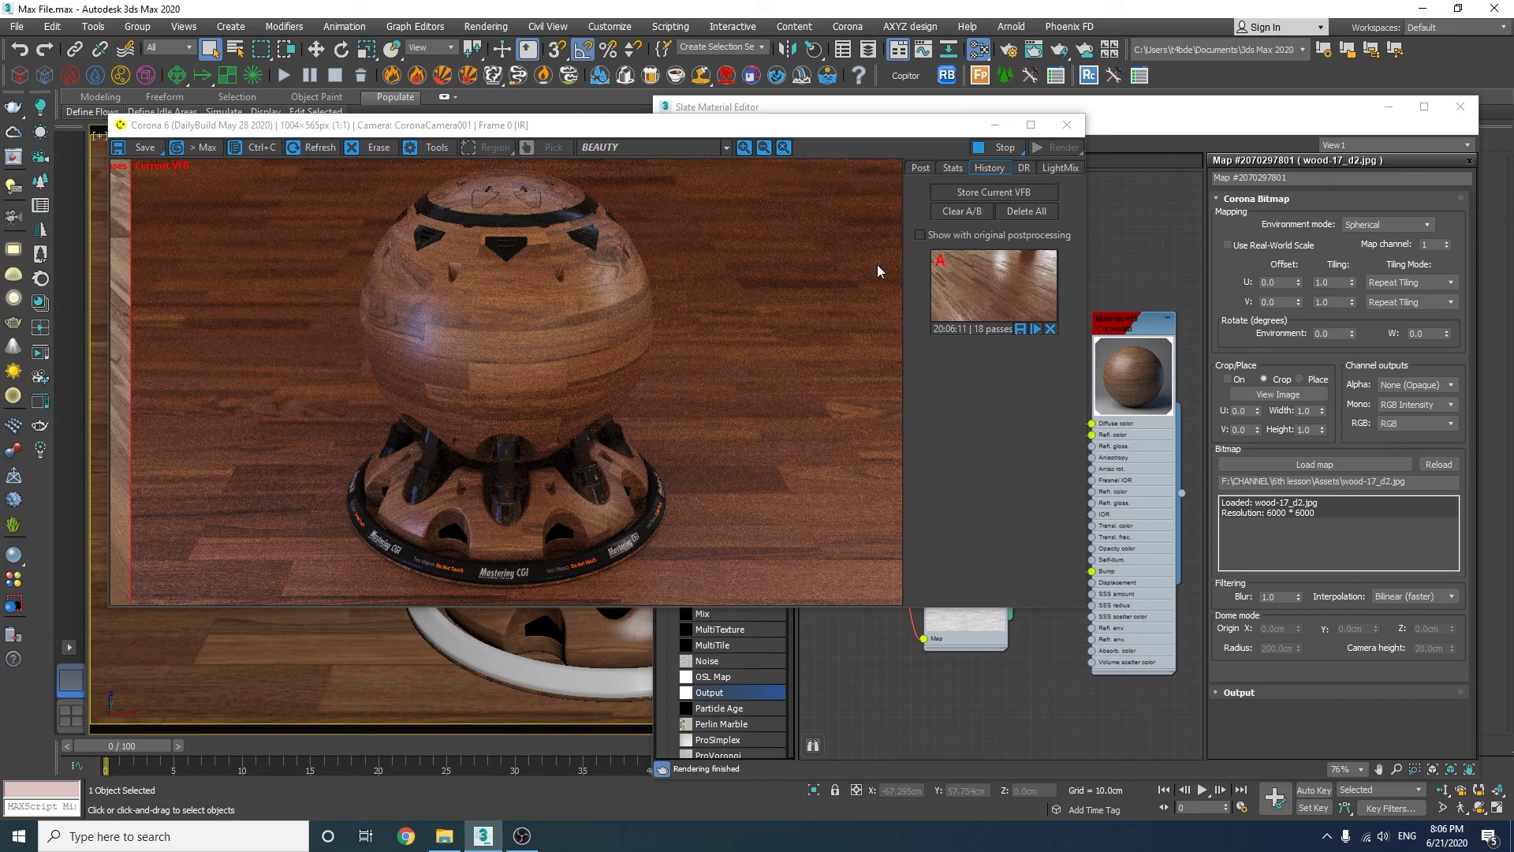
left_click(967, 288)
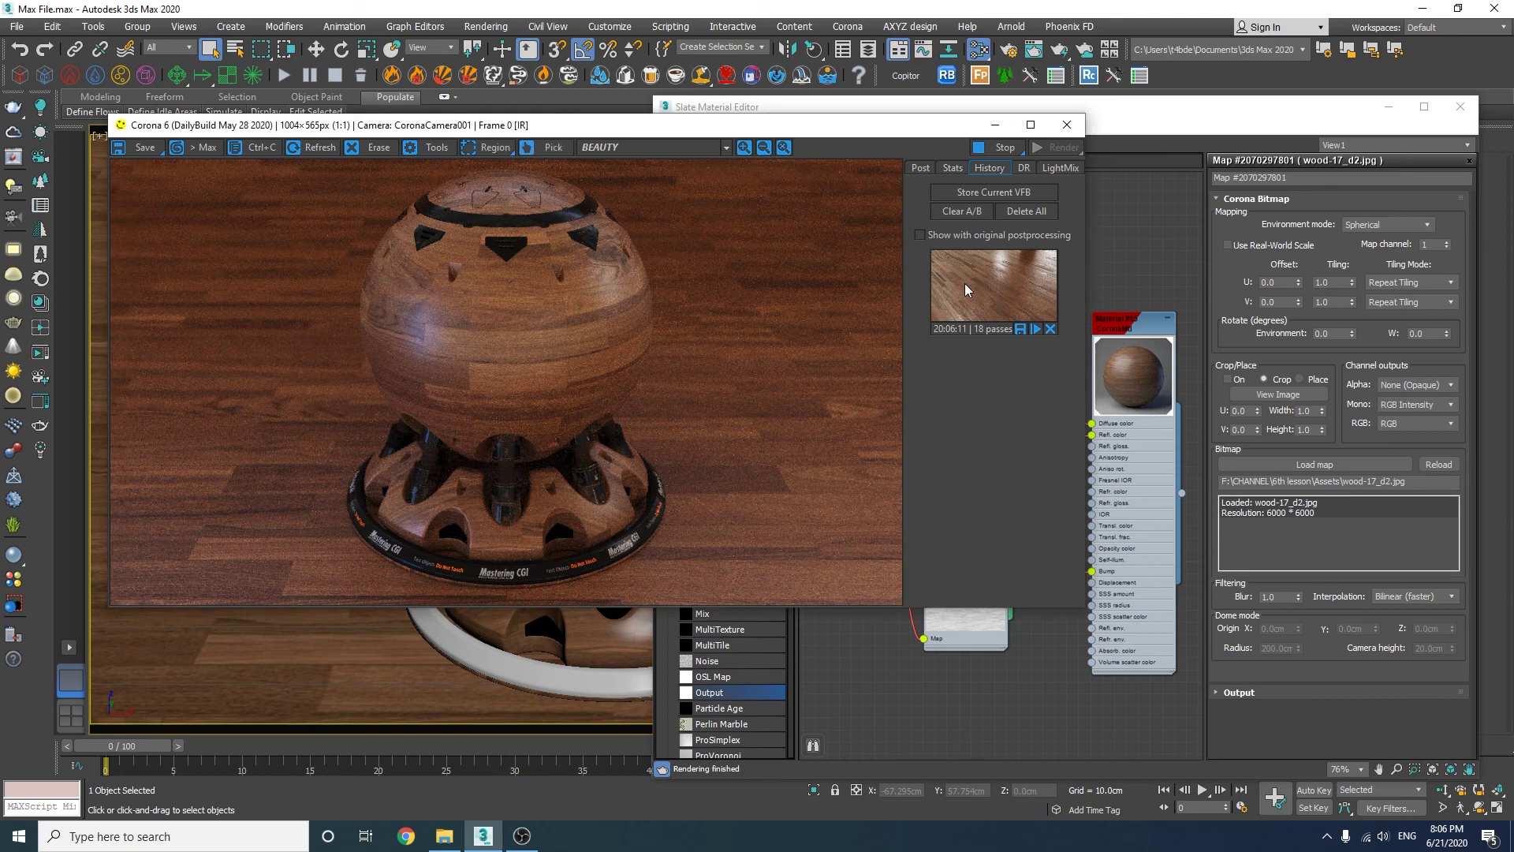